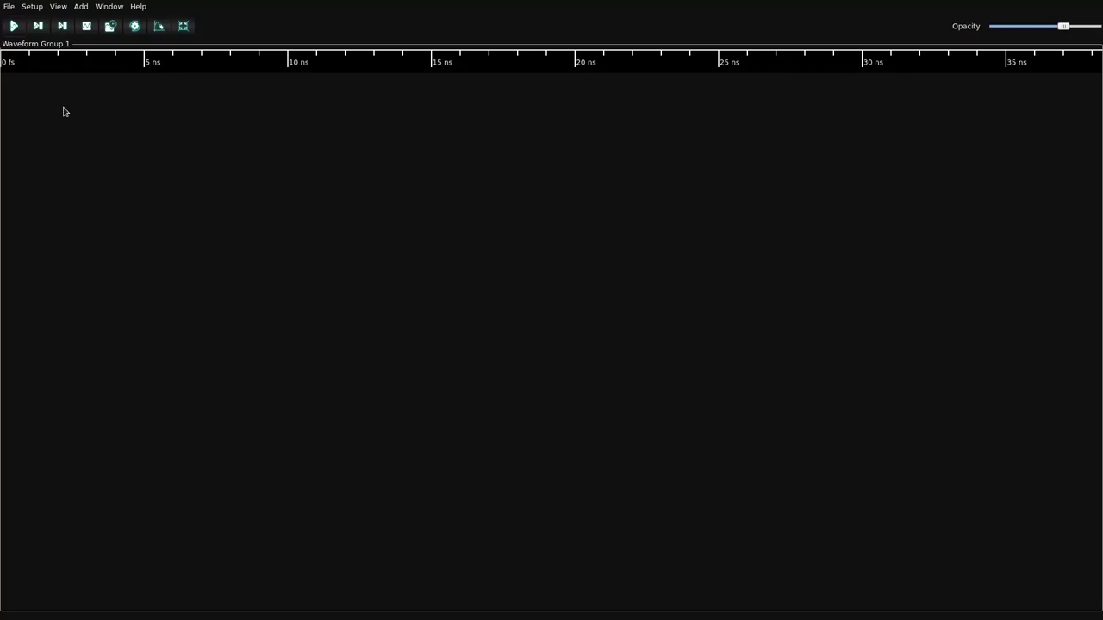
Generate a default 0 mV to 1 V step waveform and zoom in on it.
left_click(89, 5)
mouse_move(100, 35)
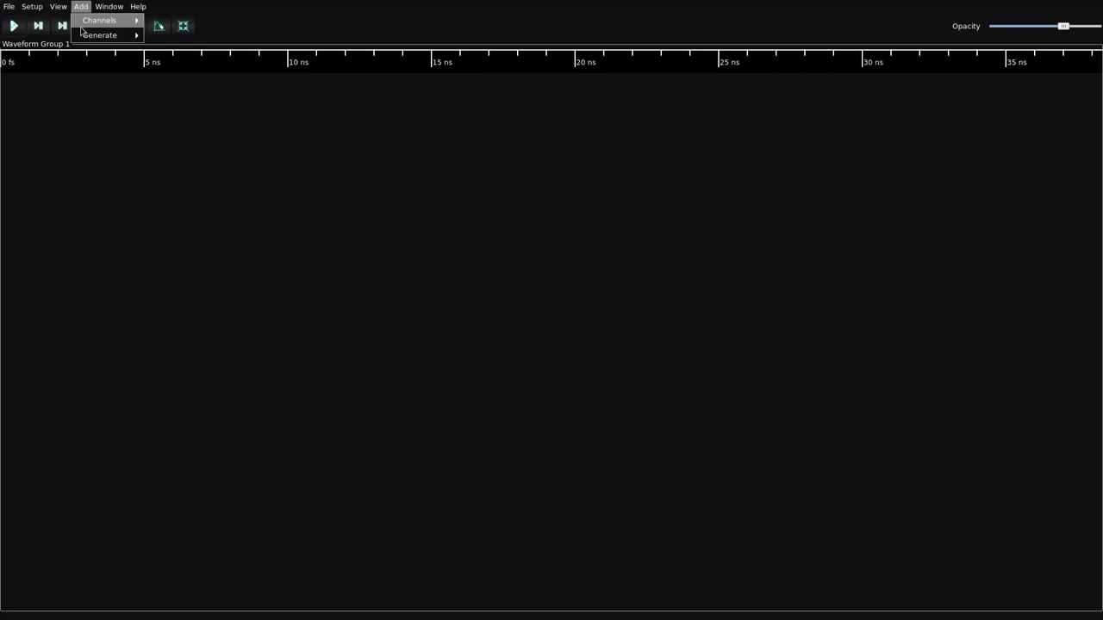
left_click(163, 65)
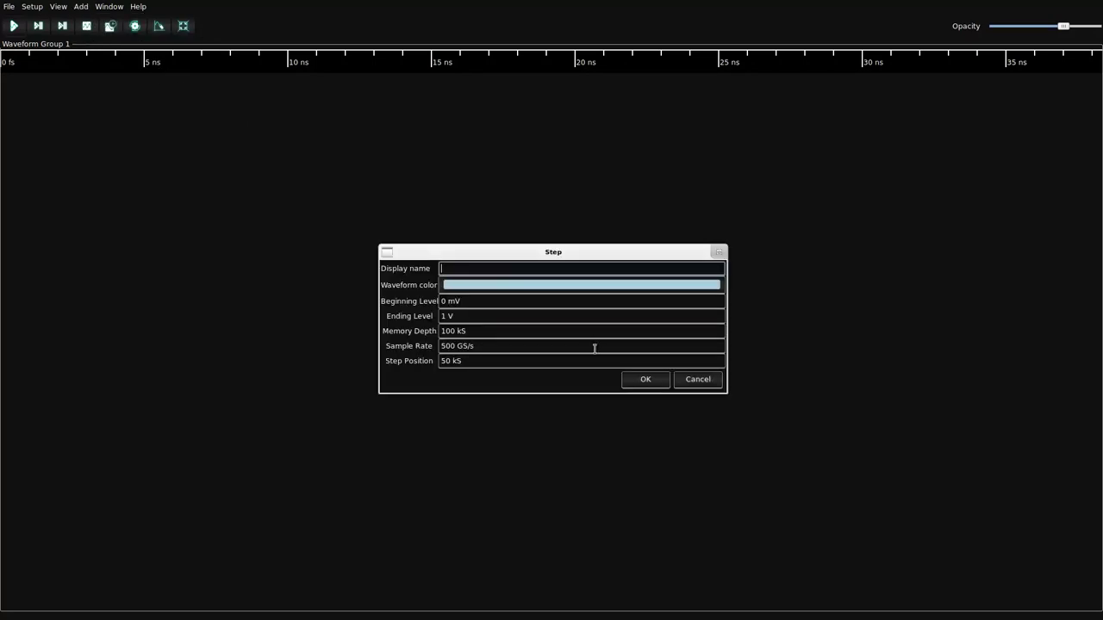
left_click(633, 379)
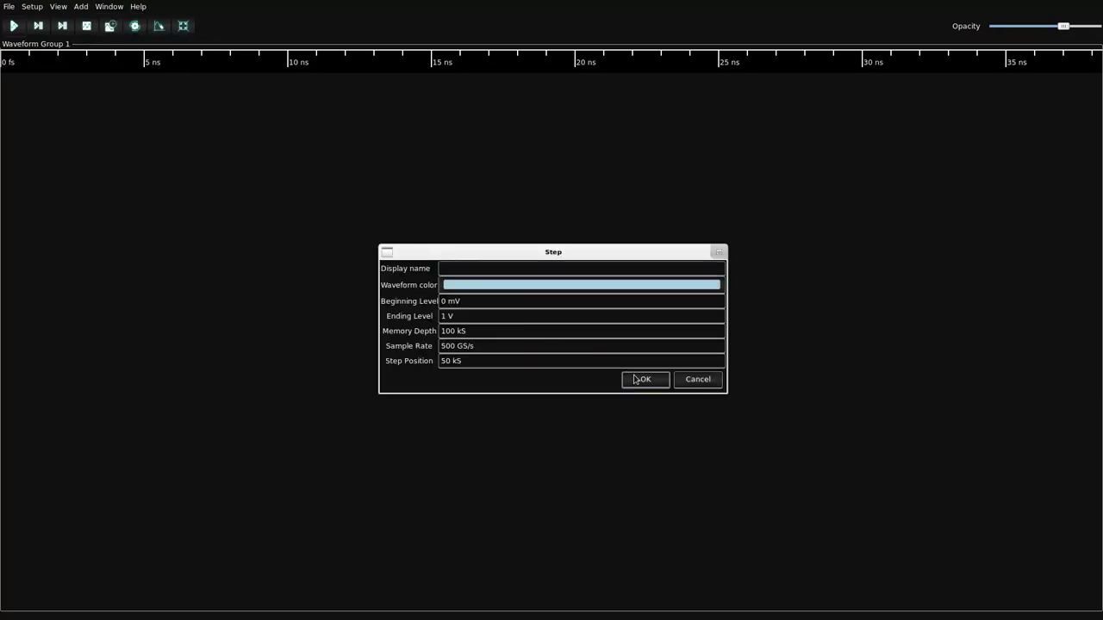
scroll(798, 86, "up", 5)
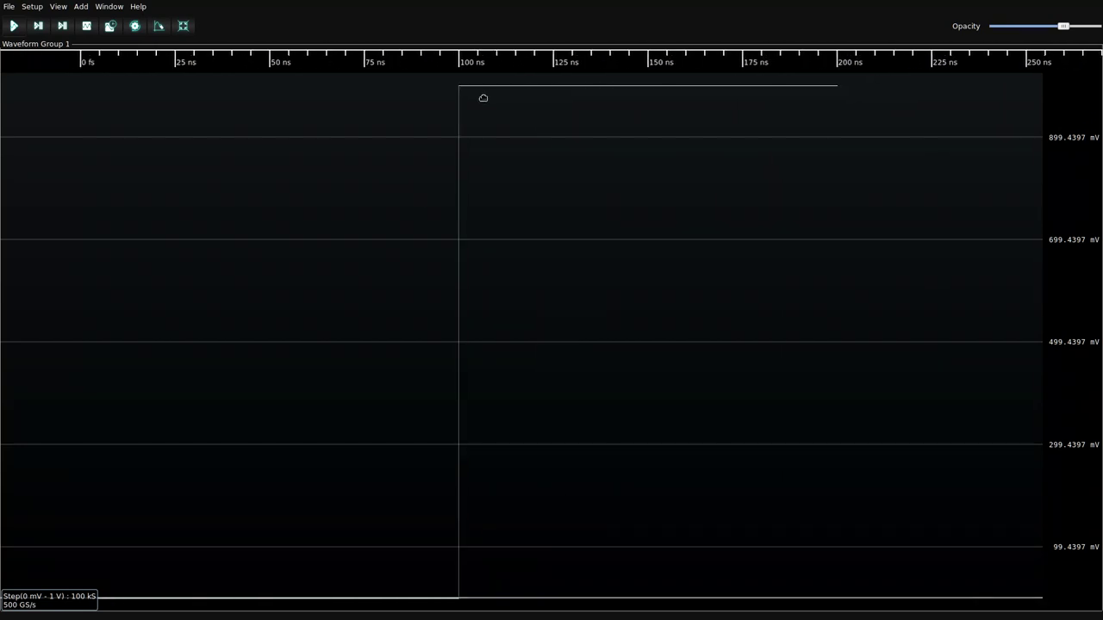
scroll(456, 203, "up", 1)
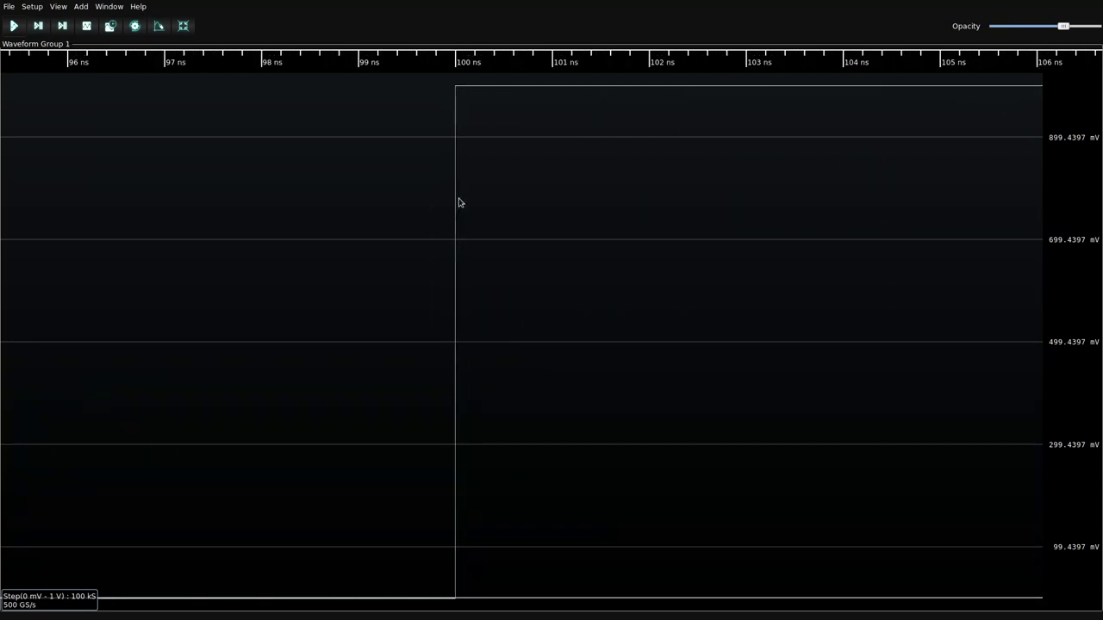
right_click(451, 200)
mouse_move(502, 471)
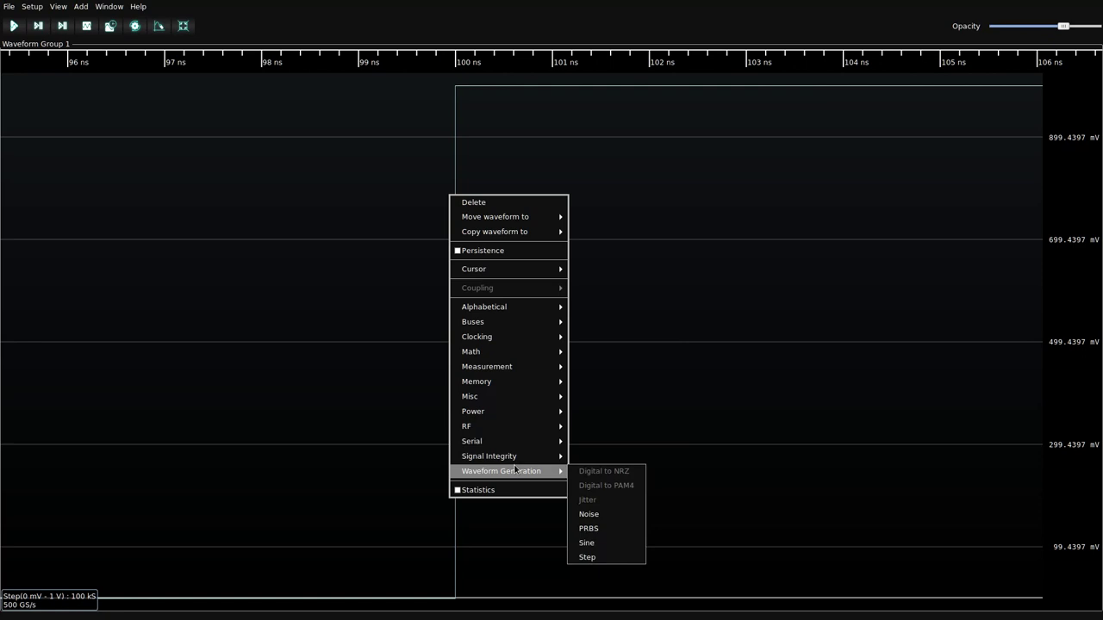
Emulate the step through badchannel.s2p using the S11 path, then zoom in on the edge.
left_click(614, 467)
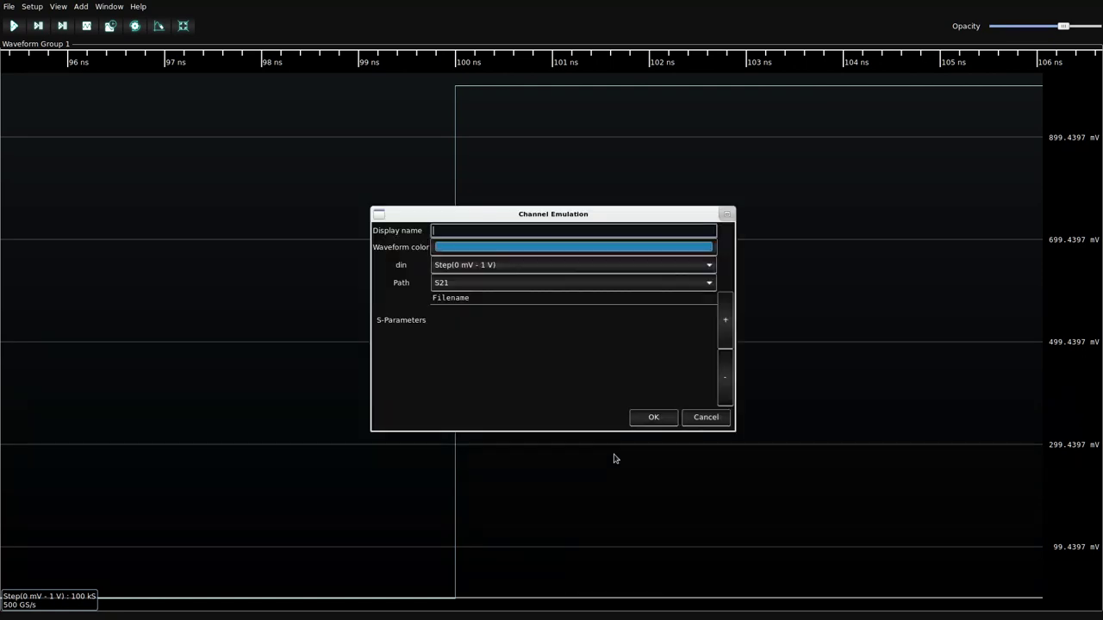
left_click(725, 320)
double_click(317, 127)
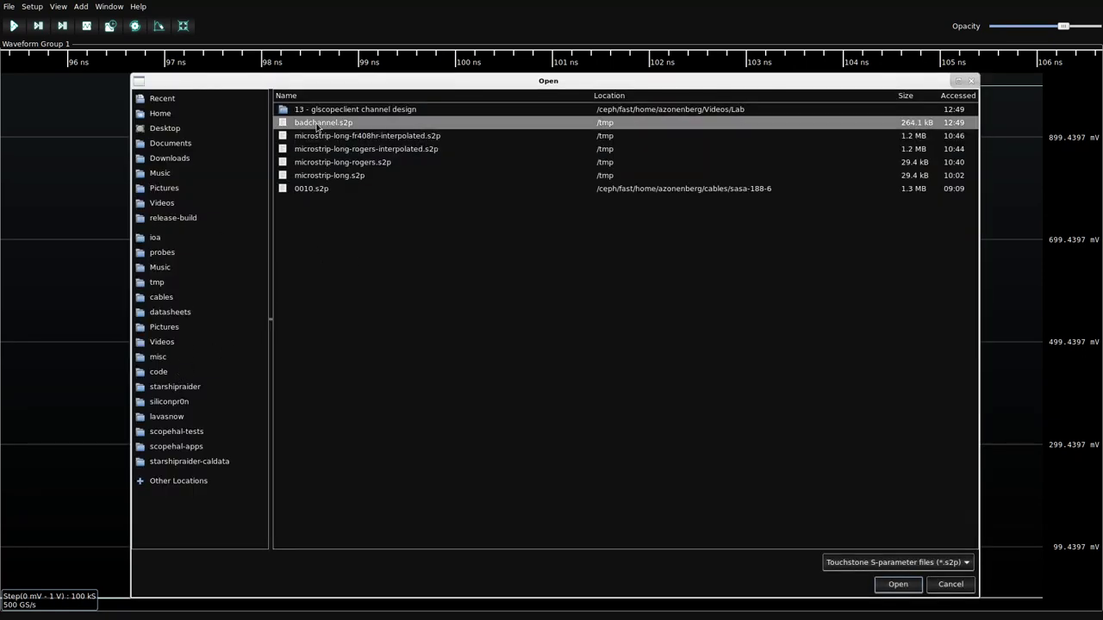
left_click(465, 284)
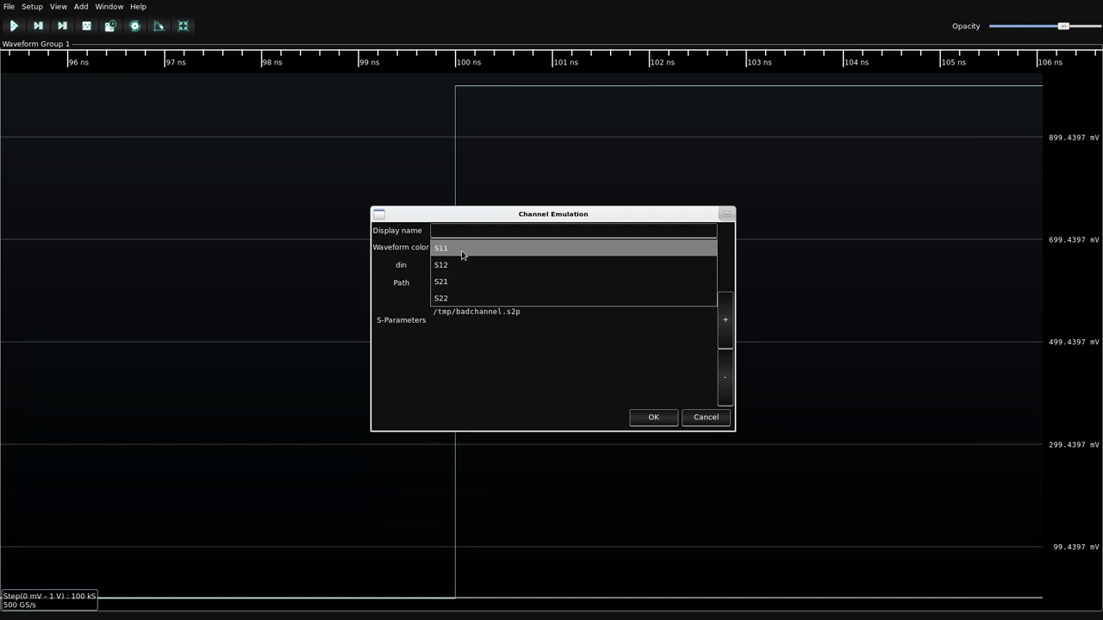
left_click(466, 249)
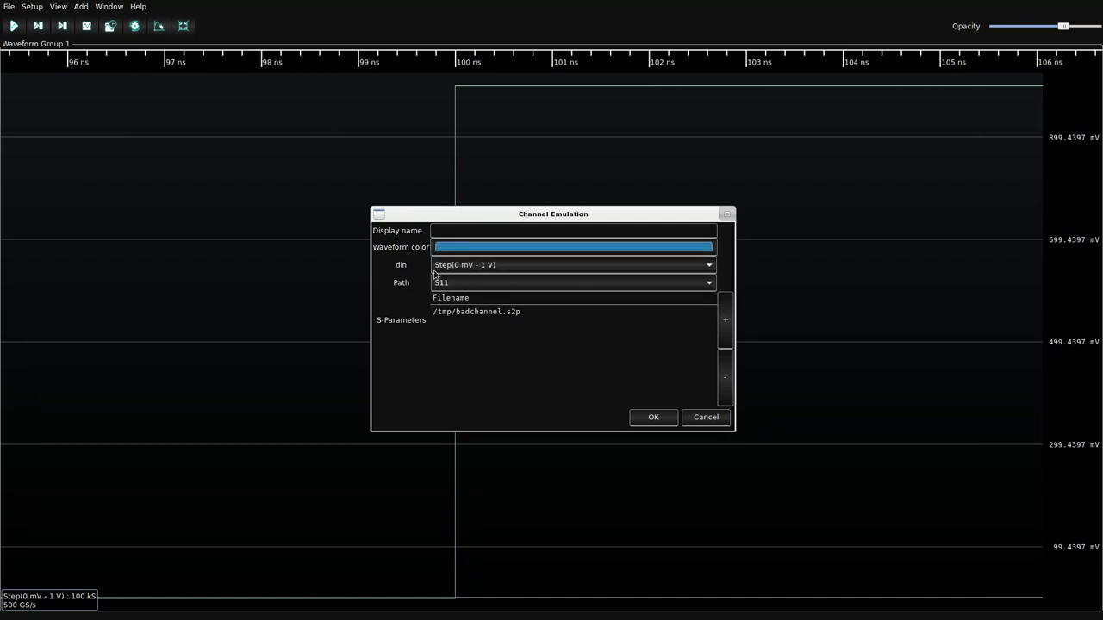
left_click(658, 419)
scroll(494, 414, "up", 1)
scroll(462, 414, "up", 1)
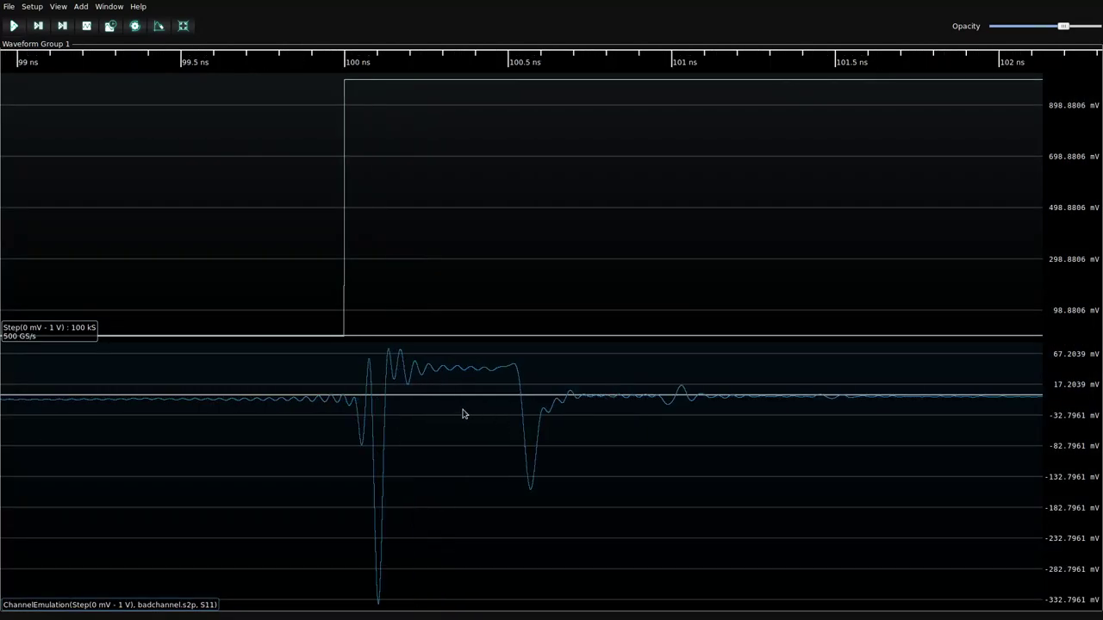
scroll(451, 403, "up", 1)
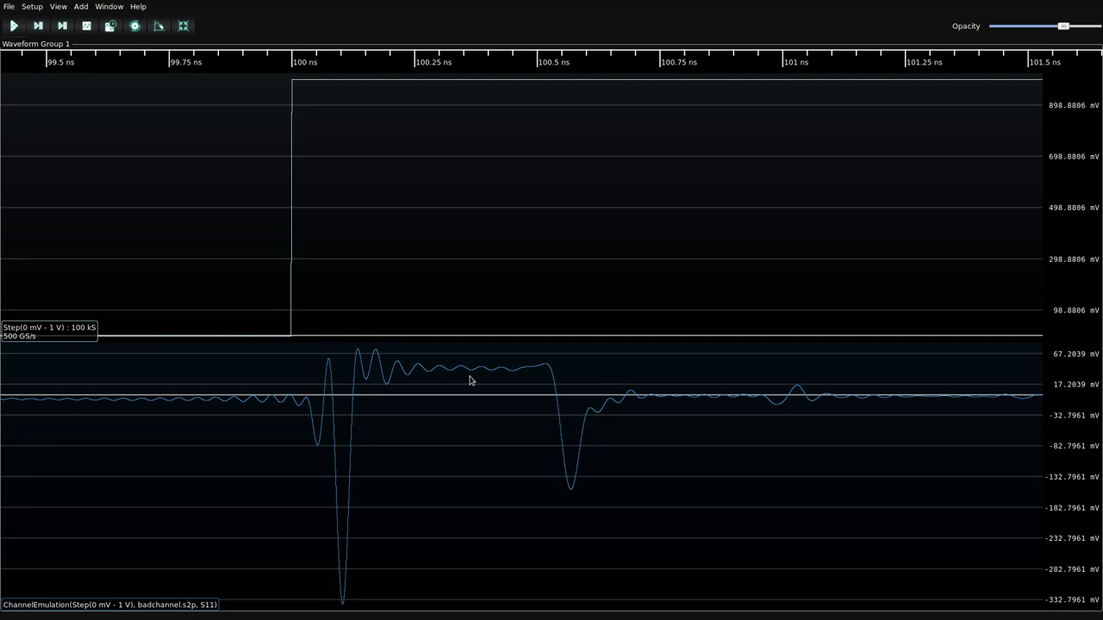
Add a TDR filter on the reflection with step start -1 and step end 0.
right_click(469, 380)
left_click(603, 450)
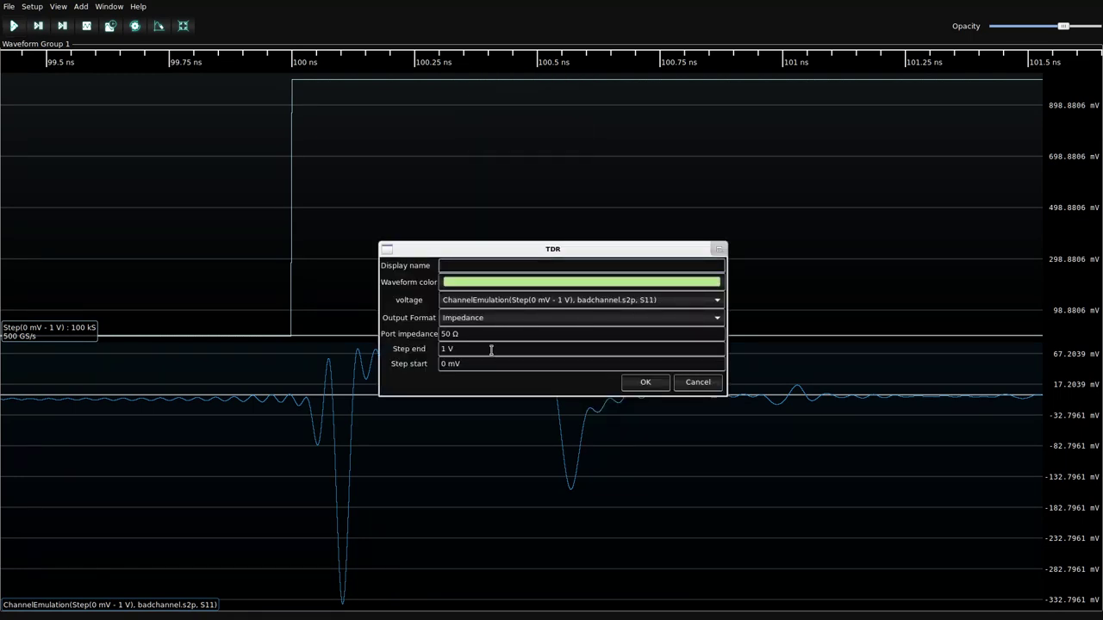
left_click_drag(491, 349, 429, 353)
type("0")
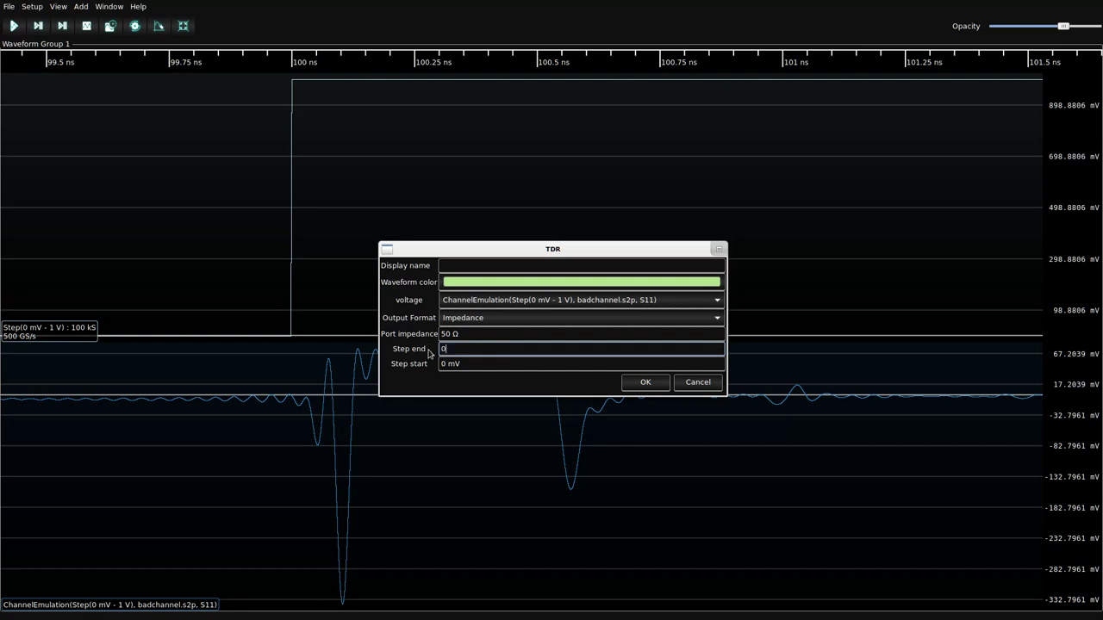
key("Tab")
type("-1")
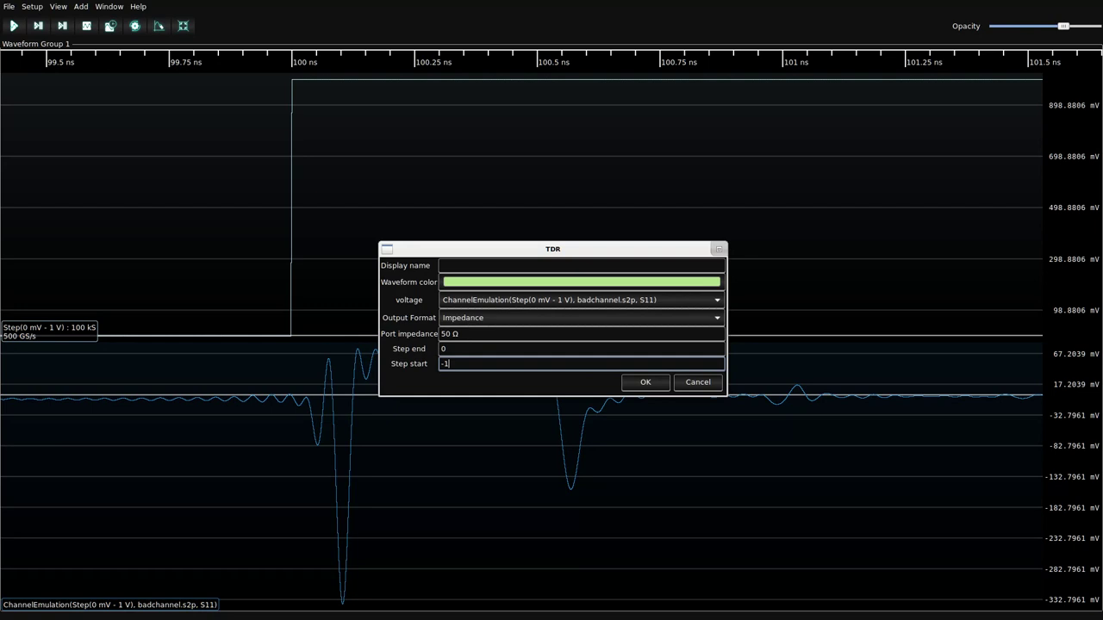
left_click(455, 349)
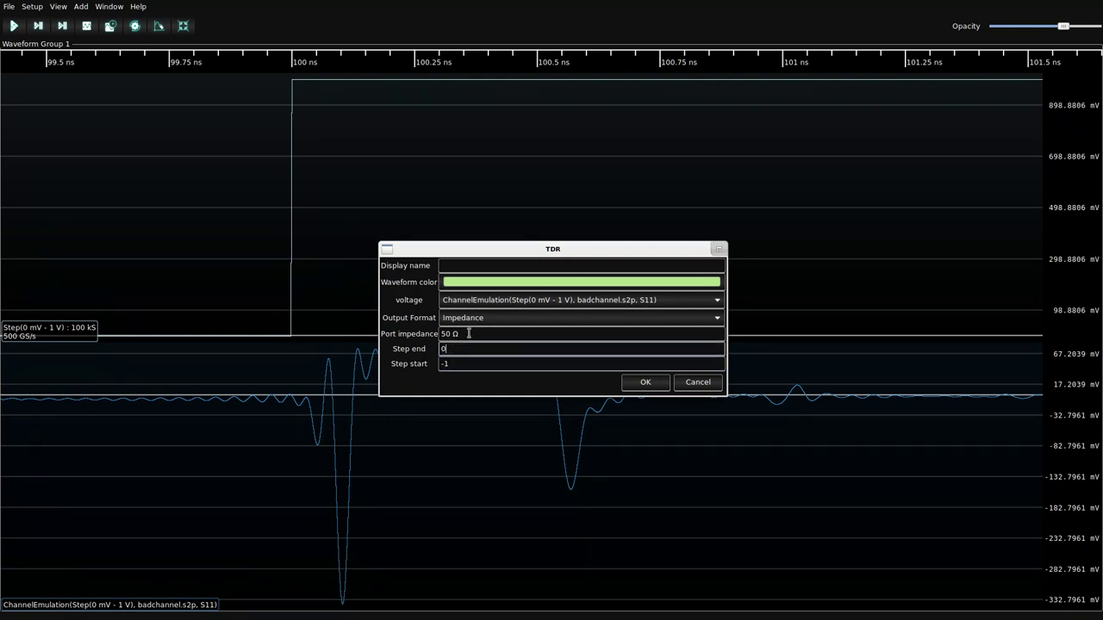
left_click_drag(512, 249, 561, 161)
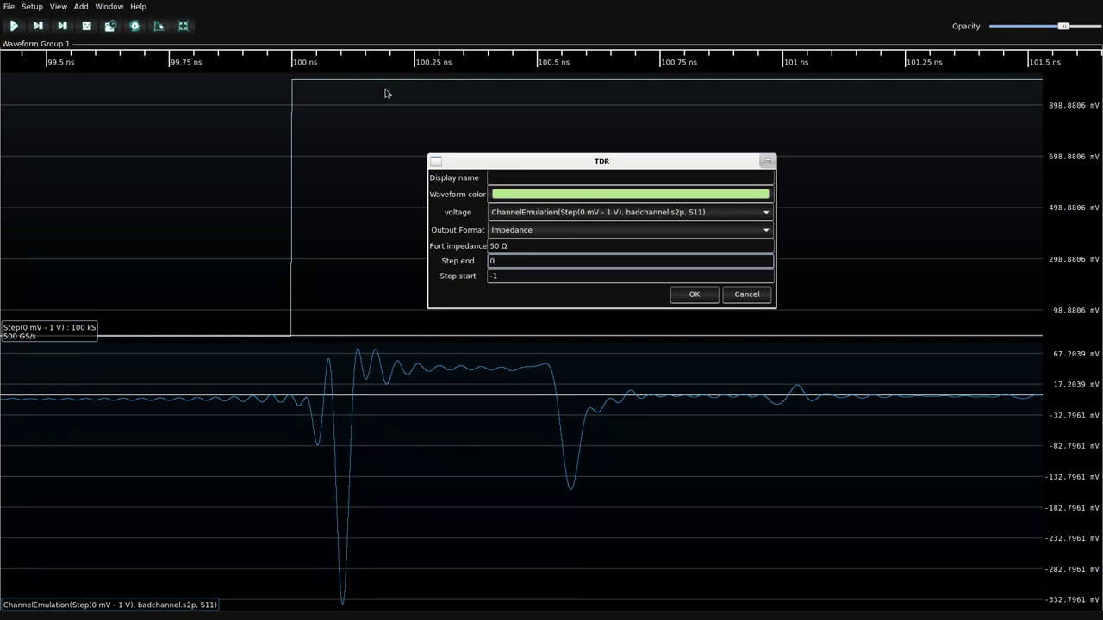
Create the TDR impedance waveform and fit its trace vertically in the panel.
left_click(694, 293)
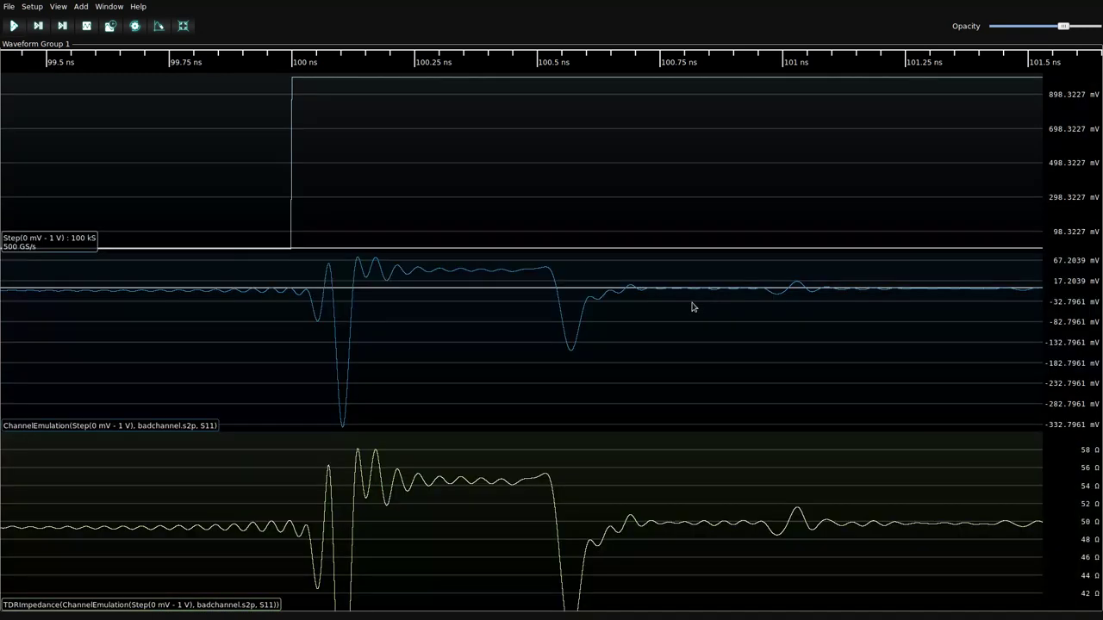
left_click_drag(1067, 519, 1062, 469)
scroll(1061, 487, "down", 3)
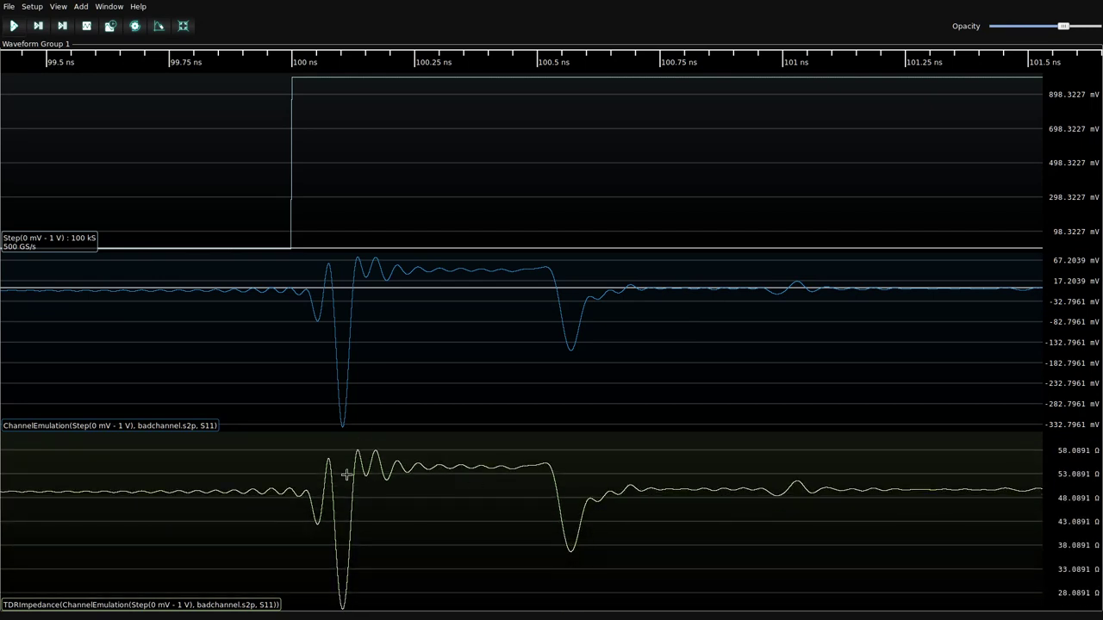
scroll(362, 491, "up", 1)
scroll(432, 499, "up", 1)
scroll(432, 499, "down", 1)
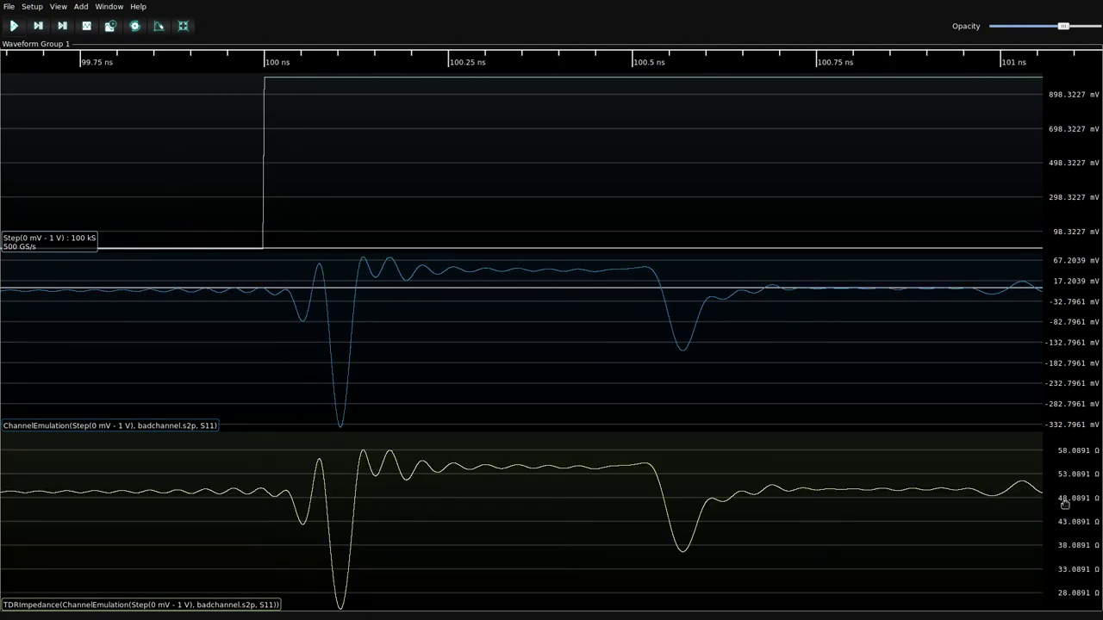
left_click_drag(1065, 505, 1064, 494)
Measure the ~55 Ω peak and ~37 Ω dip with a horizontal cursor, then remove it.
right_click(490, 462)
mouse_move(516, 240)
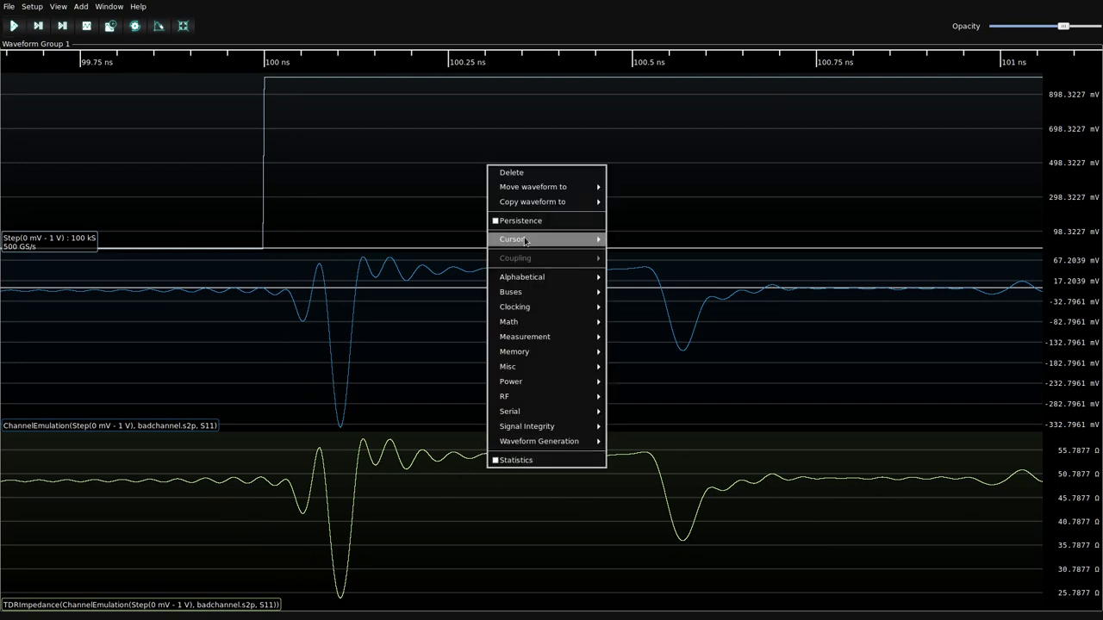
left_click(675, 282)
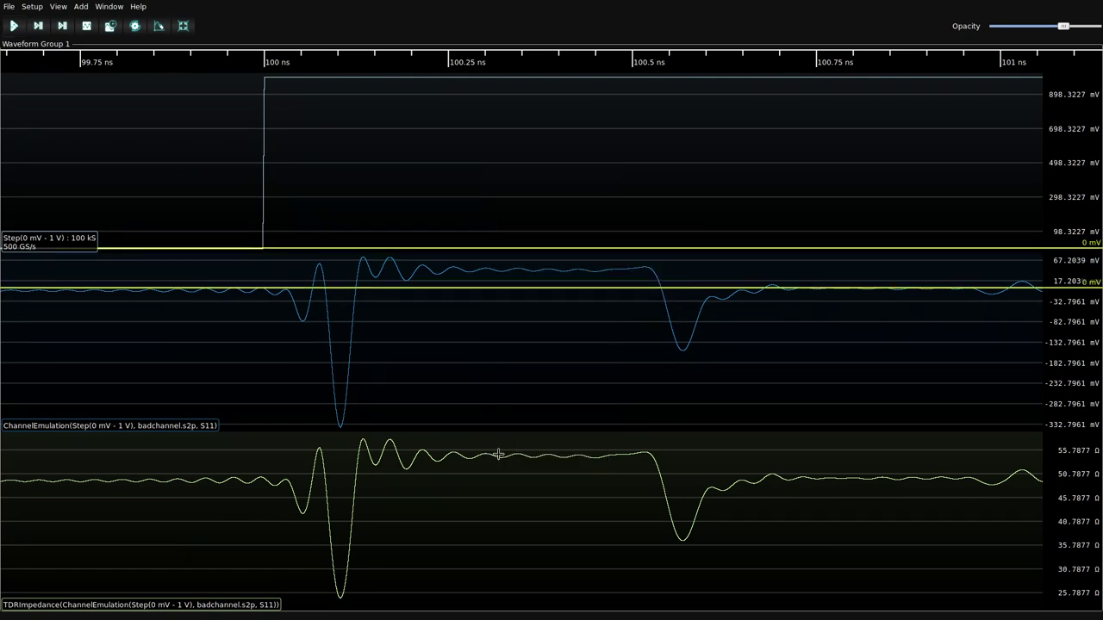
left_click_drag(500, 453, 389, 596)
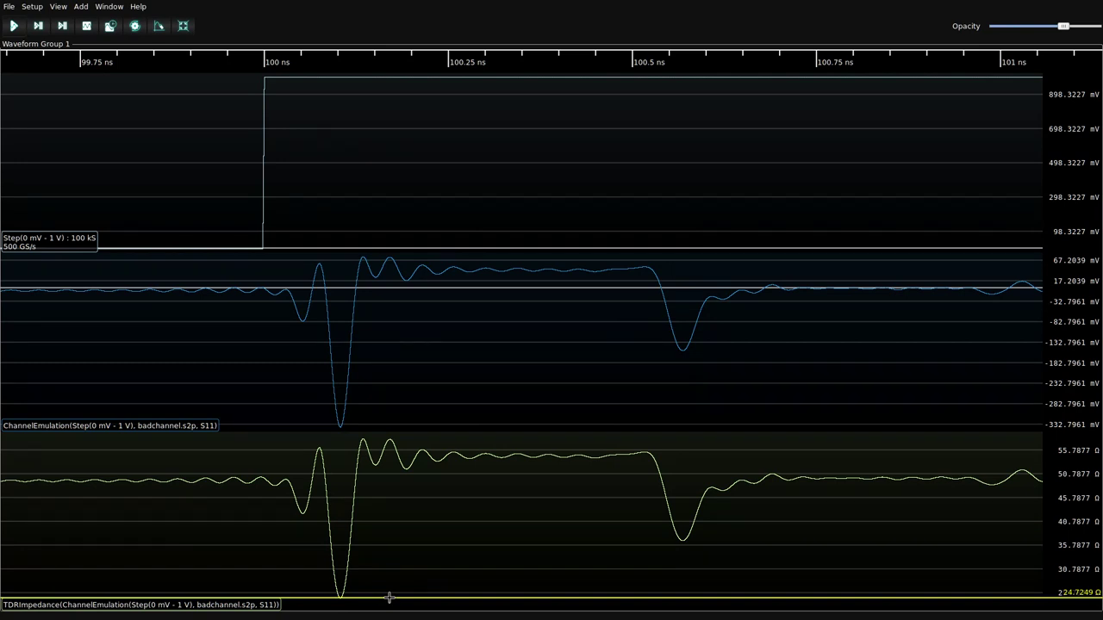
mouse_move(388, 596)
left_mouse_down()
mouse_move(387, 450)
mouse_move(387, 460)
mouse_move(465, 453)
left_mouse_up()
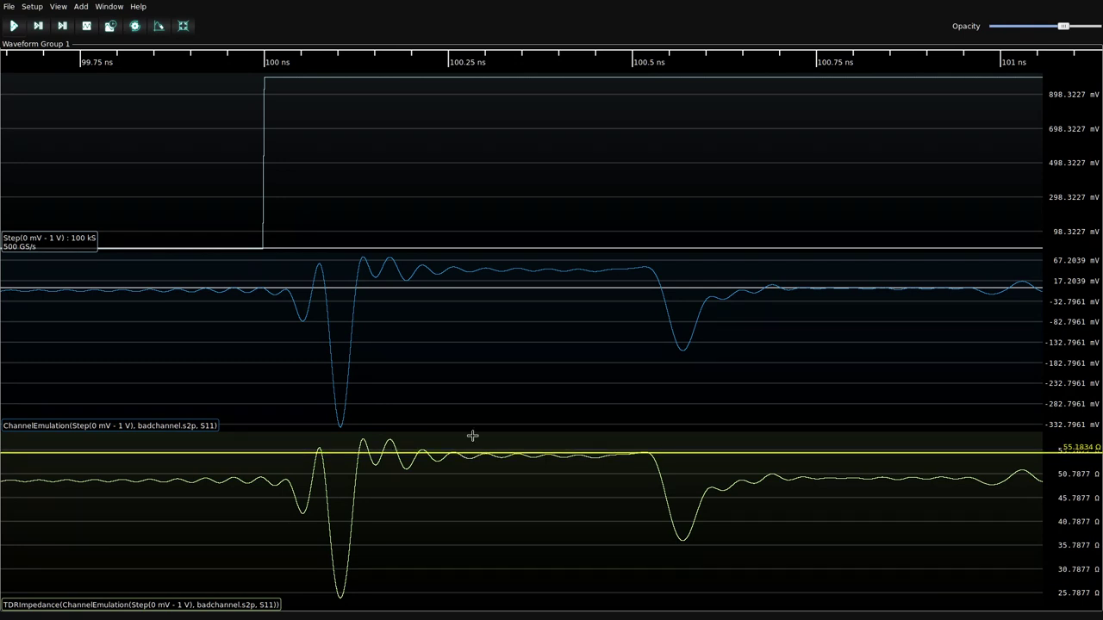
left_click_drag(608, 451, 723, 540)
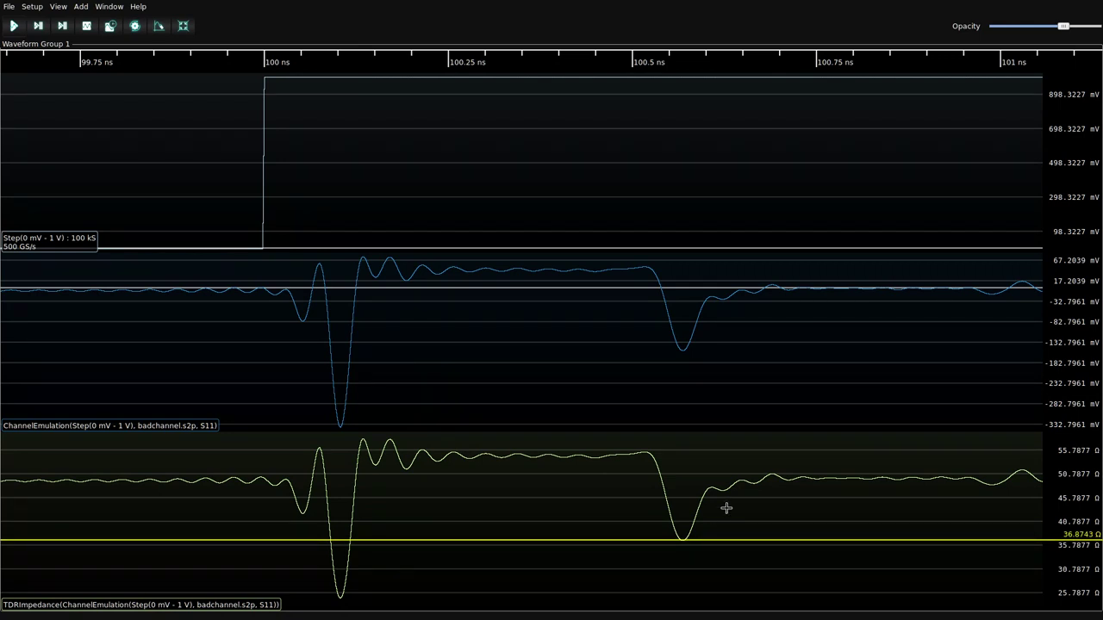
right_click(724, 510)
mouse_move(749, 280)
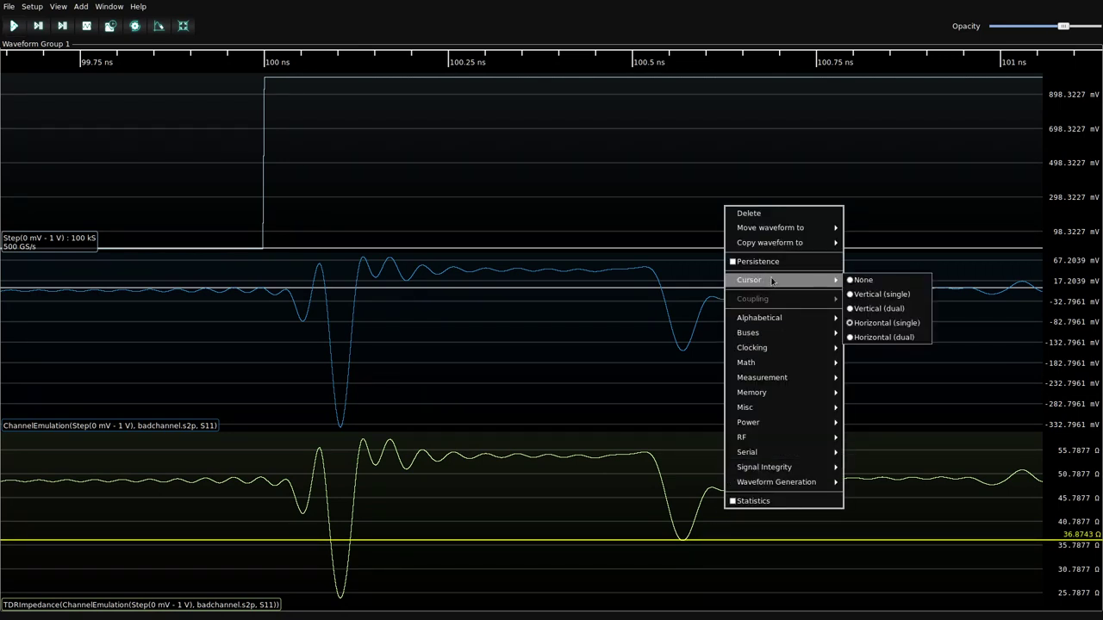
left_click(852, 281)
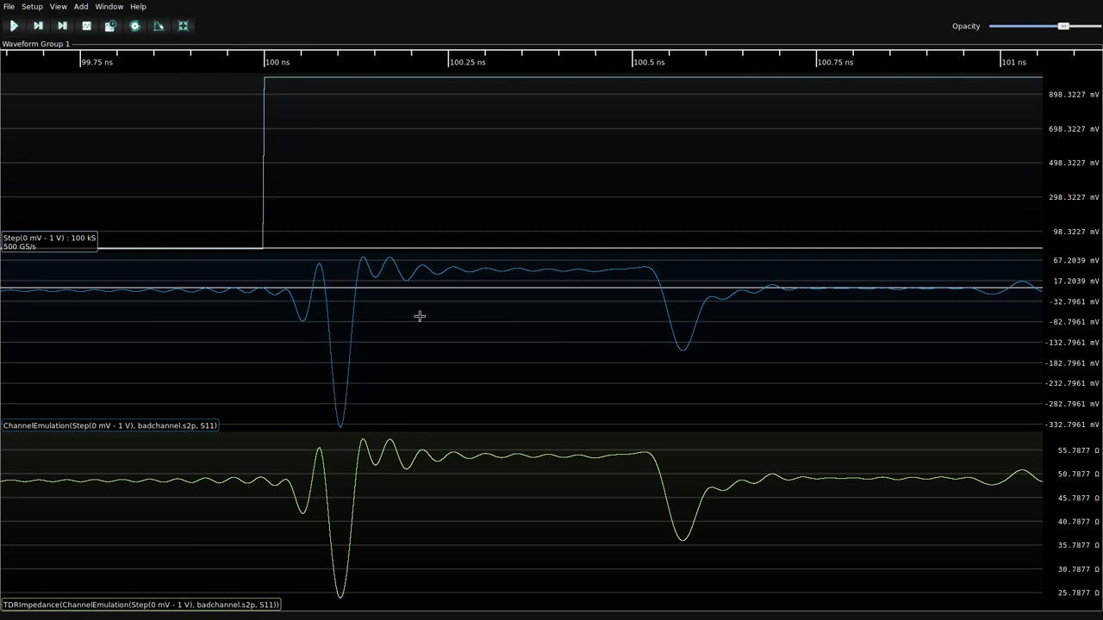
right_click(410, 149)
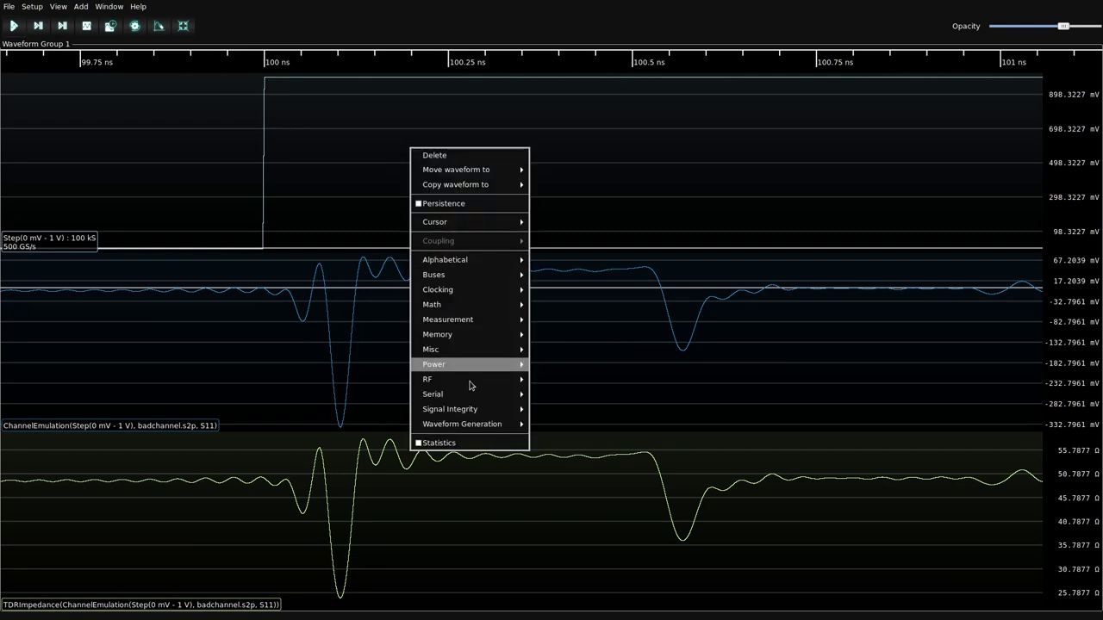
left_click(594, 423)
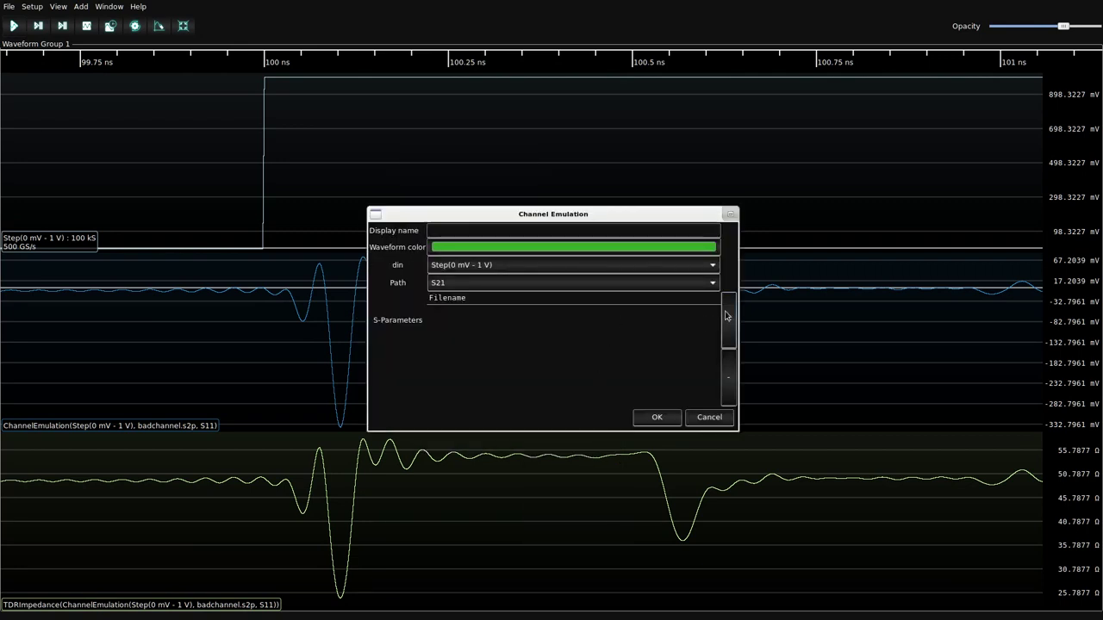
left_click(697, 316)
double_click(312, 122)
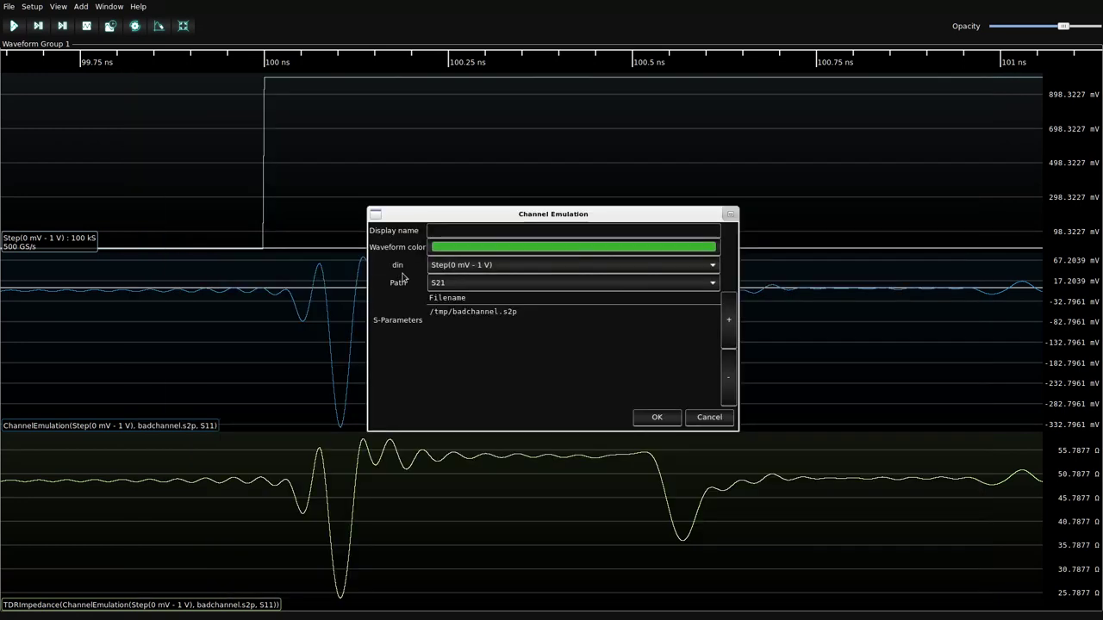
left_click(457, 282)
left_click(451, 299)
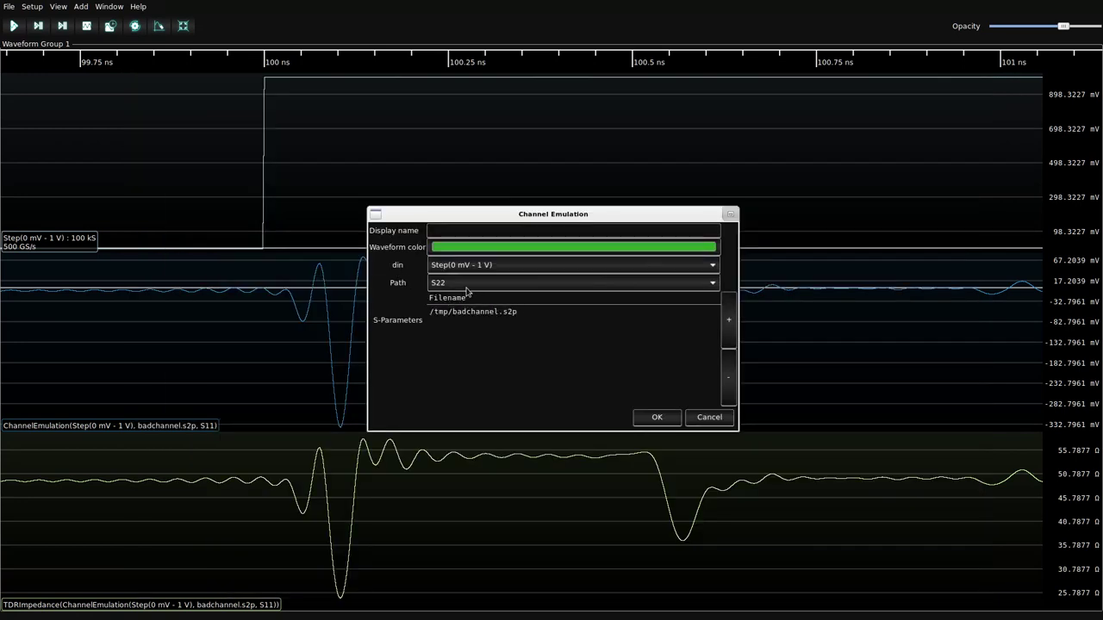
left_click(651, 420)
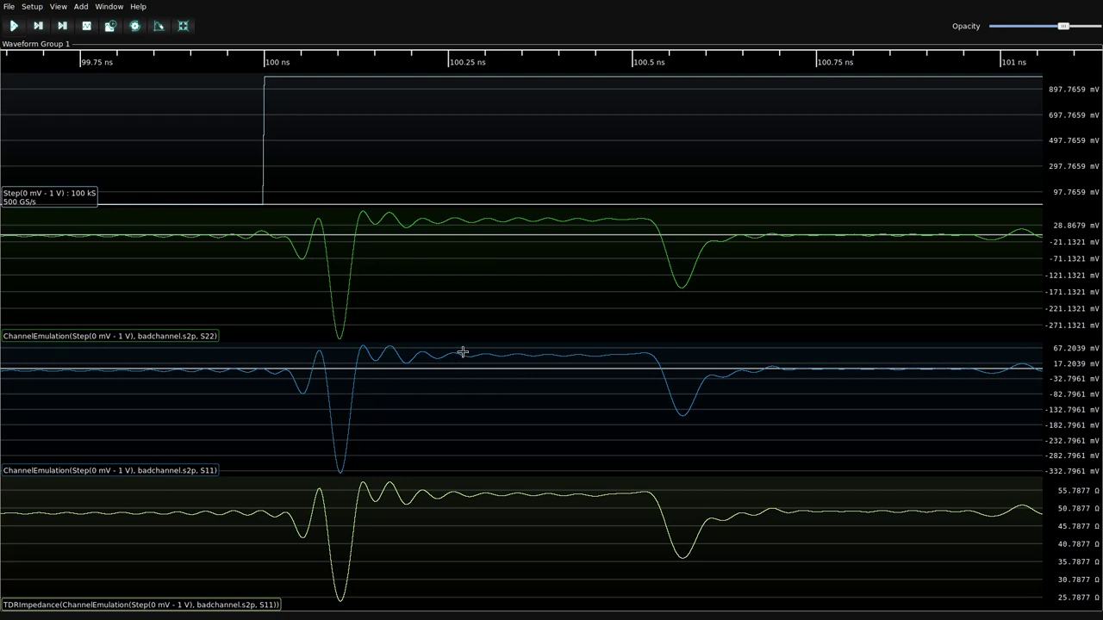
key("Delete")
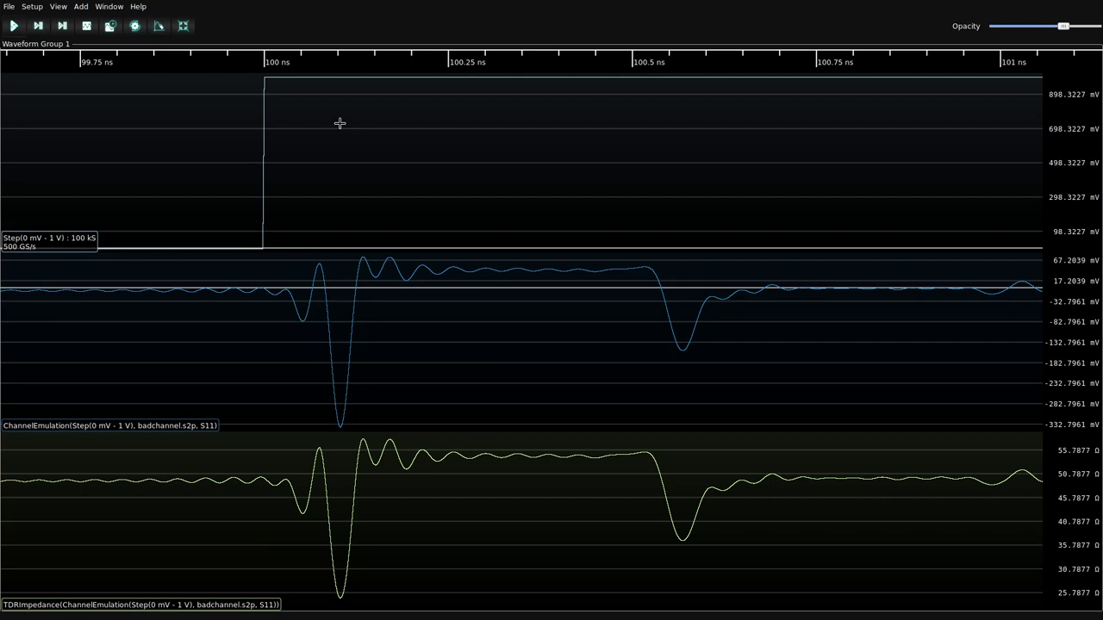
Add an S21 channel emulation of the step through badchannel.s2p and pan the time axis.
right_click(326, 120)
mouse_move(367, 381)
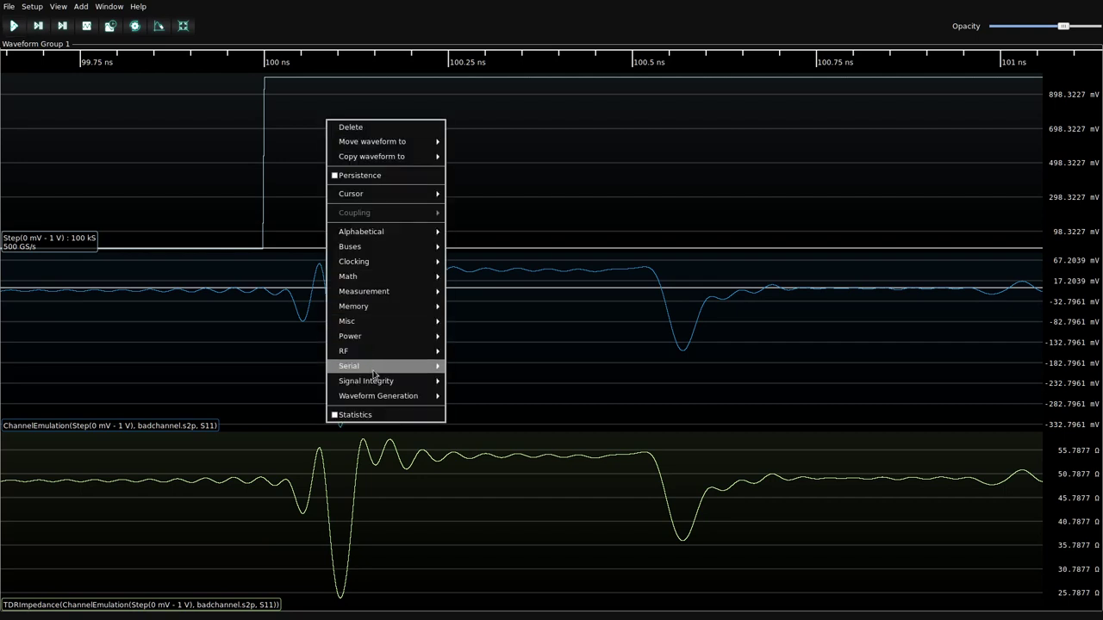
left_click(508, 399)
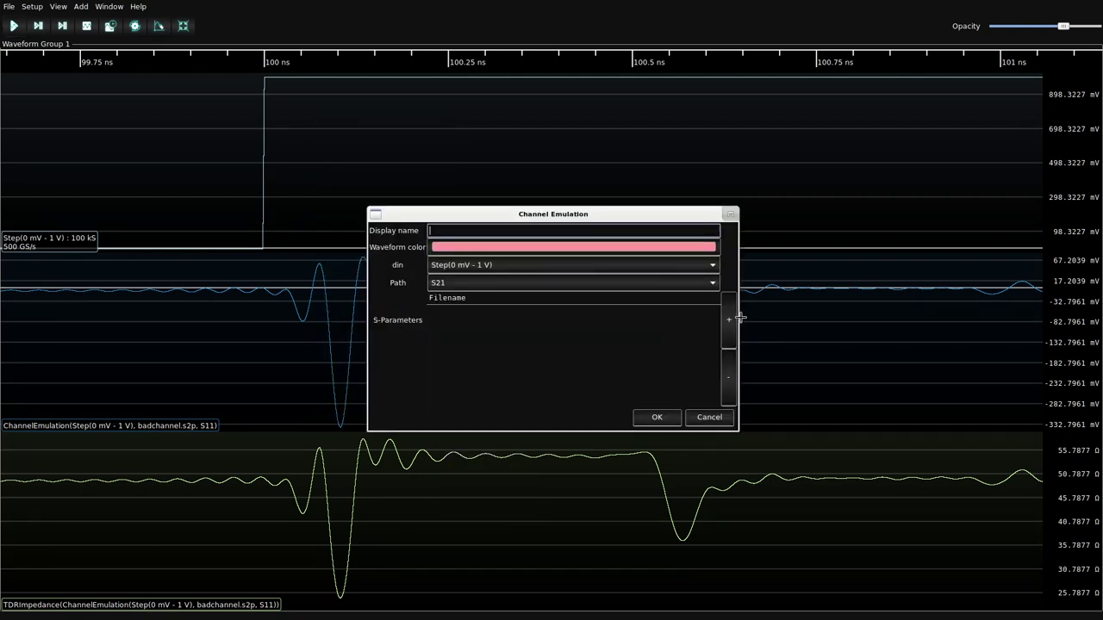
left_click(617, 233)
double_click(336, 122)
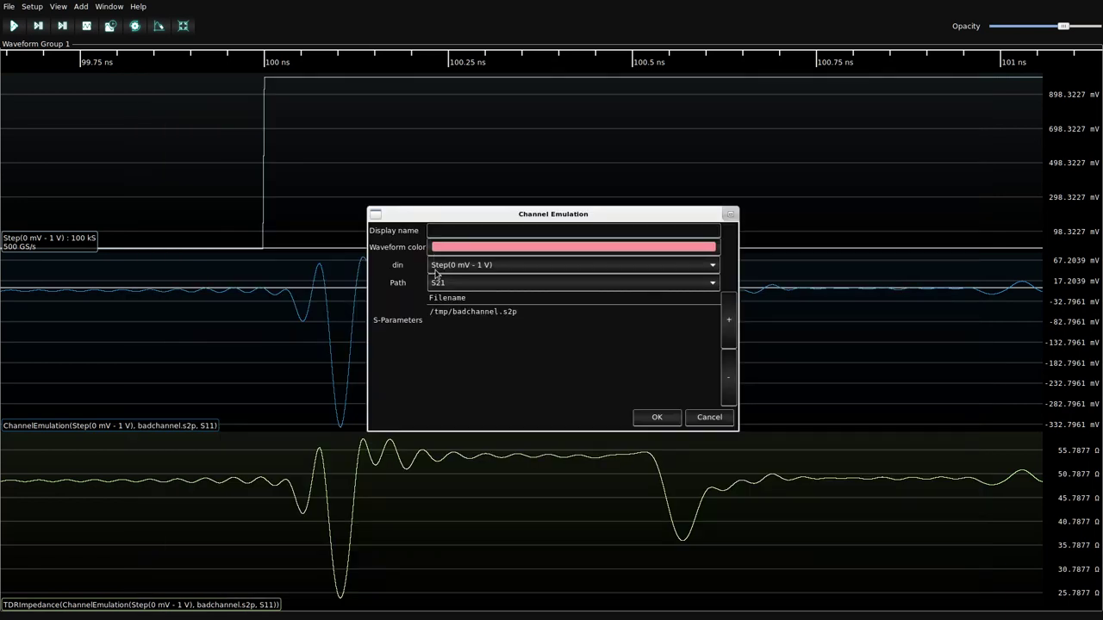
left_click(655, 418)
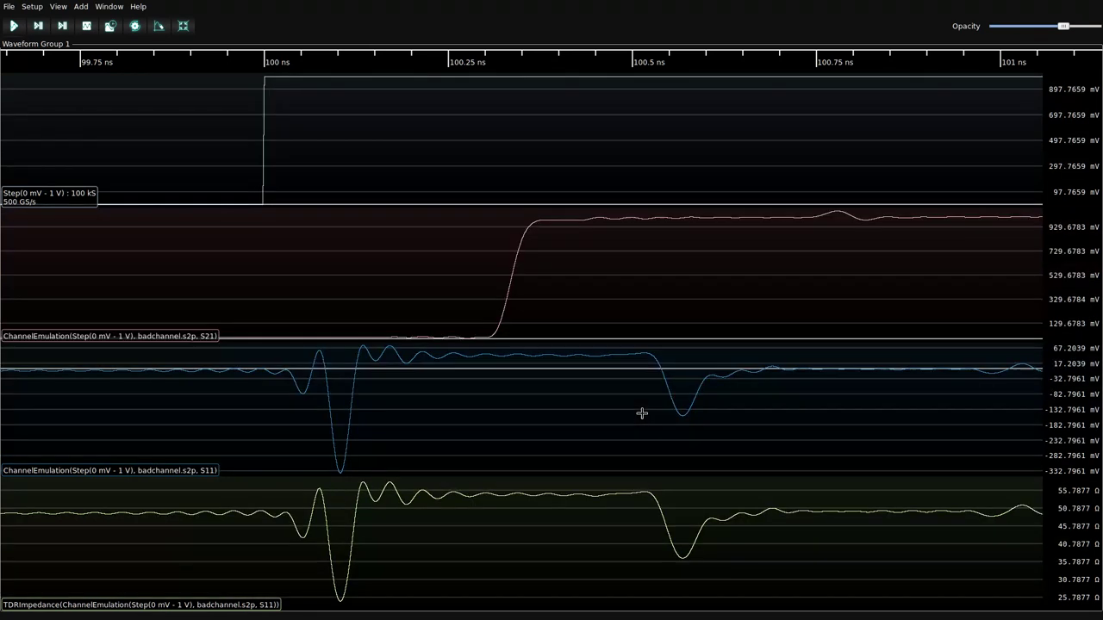
left_click_drag(685, 56, 618, 62)
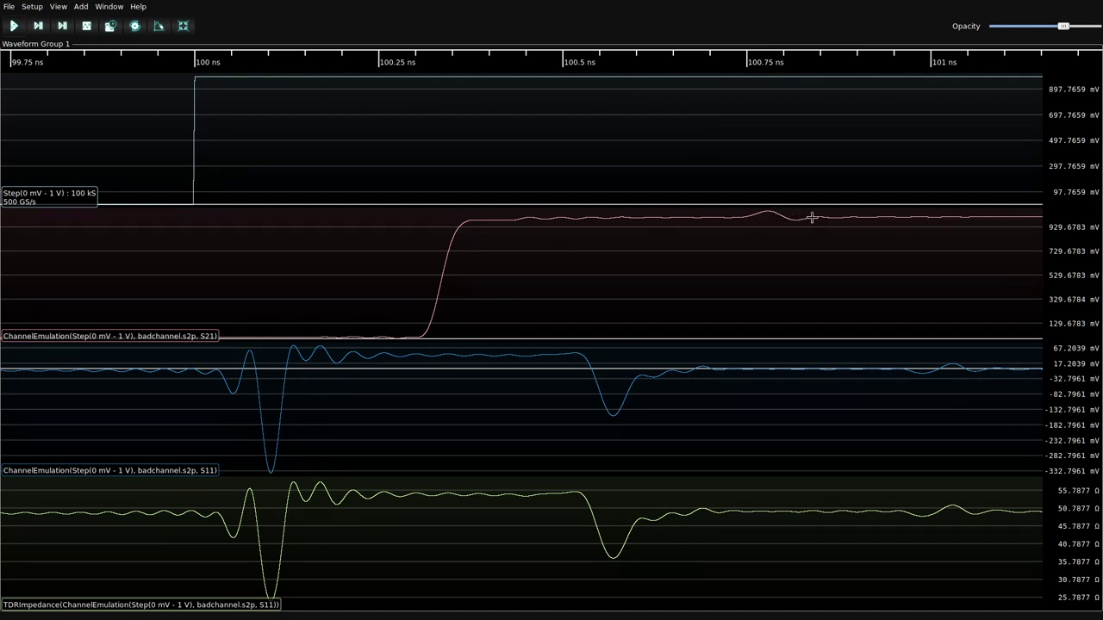
Span dual vertical cursors from the step edge to the S21 rise, reading ΔX = 337.342 ps.
right_click(374, 160)
mouse_move(428, 229)
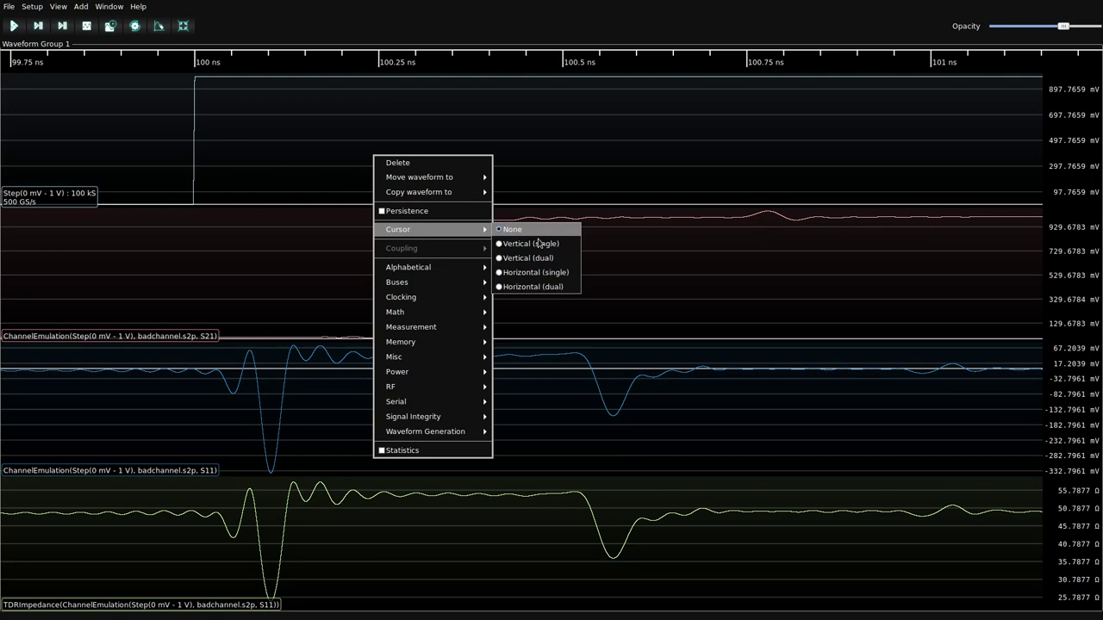
left_click(545, 258)
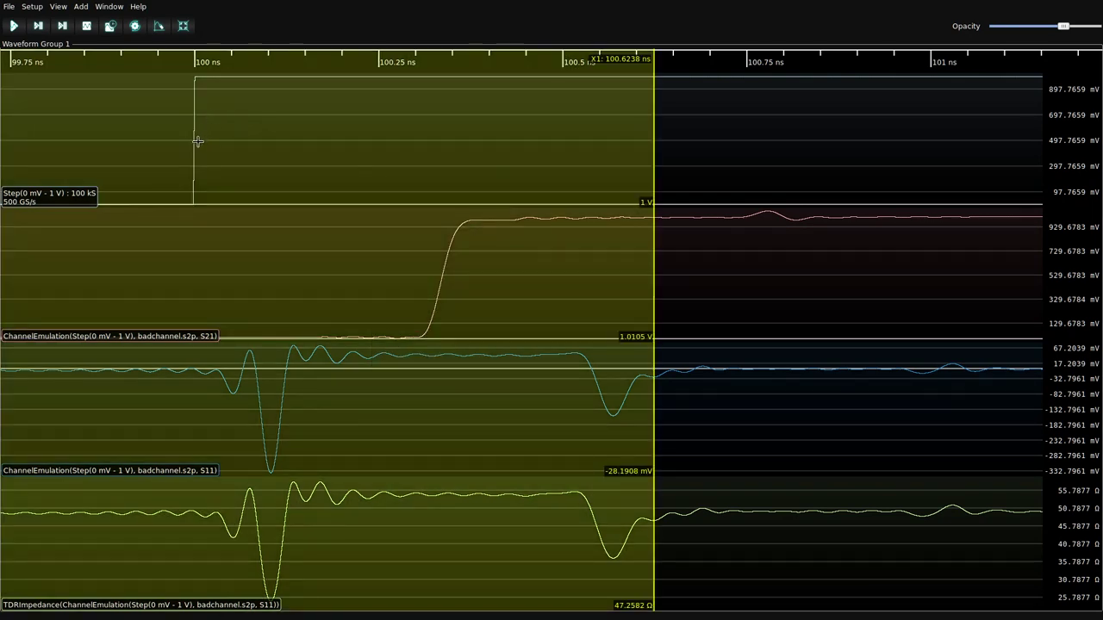
left_click_drag(197, 143, 441, 279)
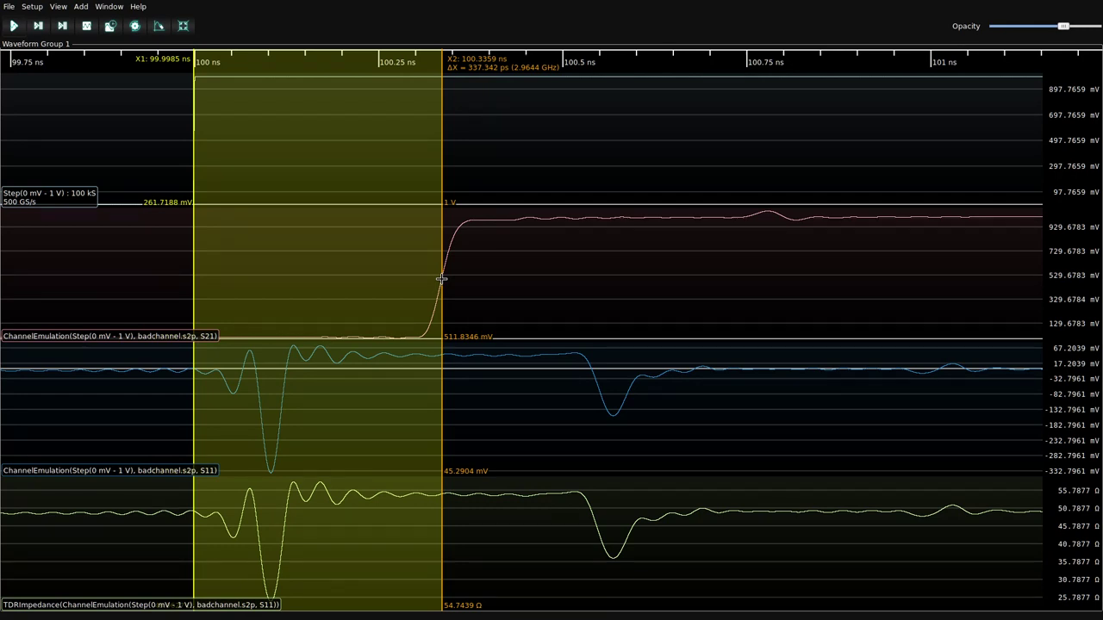
right_click(515, 248)
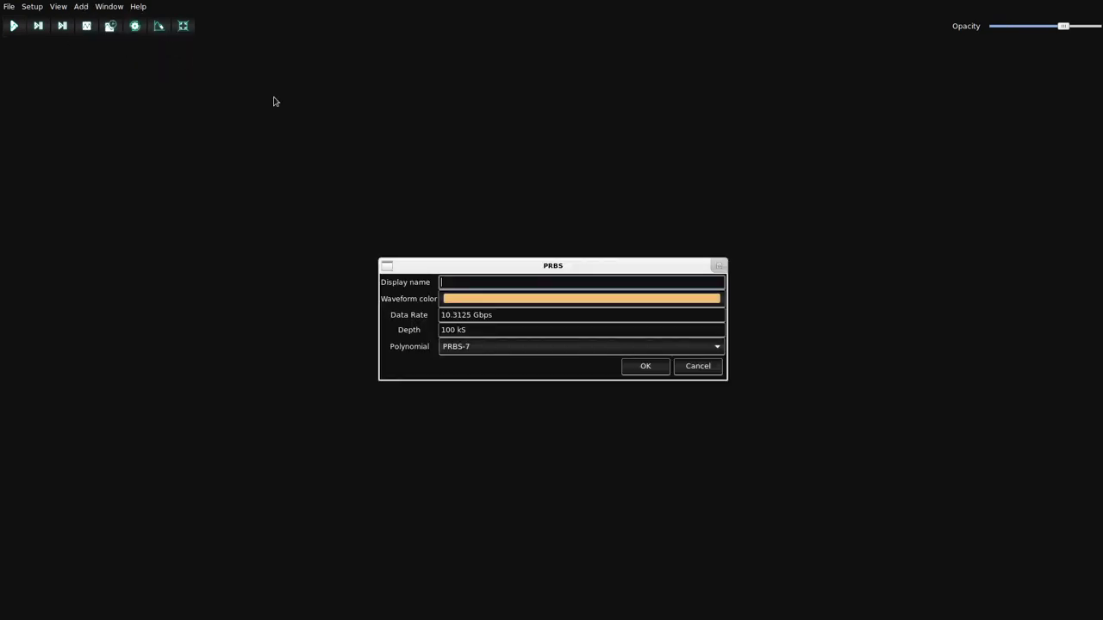
Switch the 10.3125 Gbps PRBS generator from PRBS-7 to PRBS-31 and generate it.
left_click(497, 345)
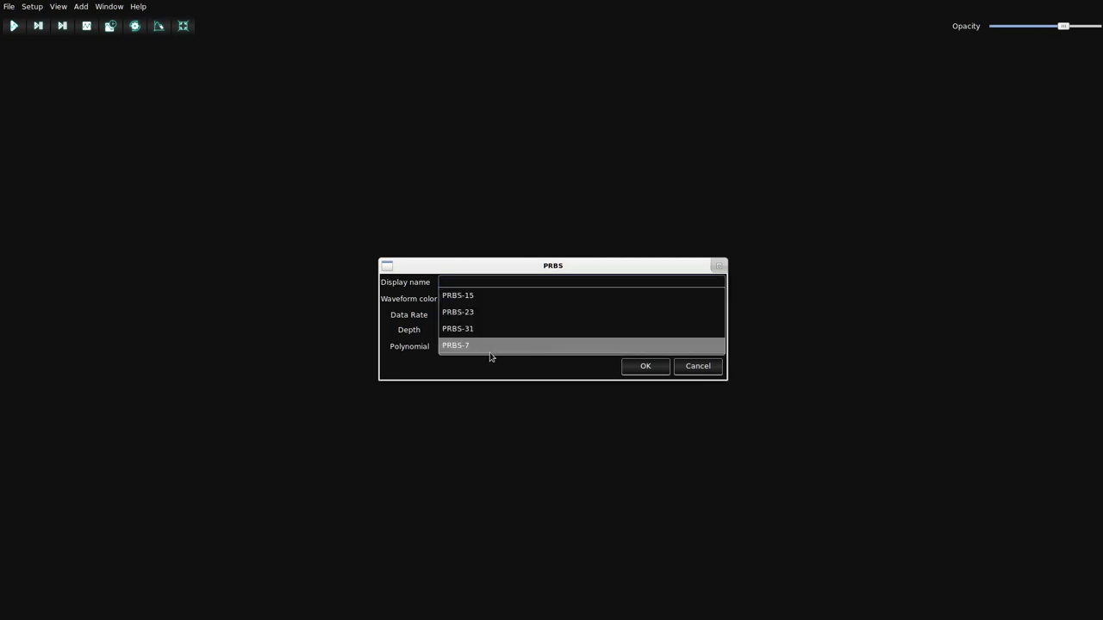
left_click(487, 296)
left_click(648, 368)
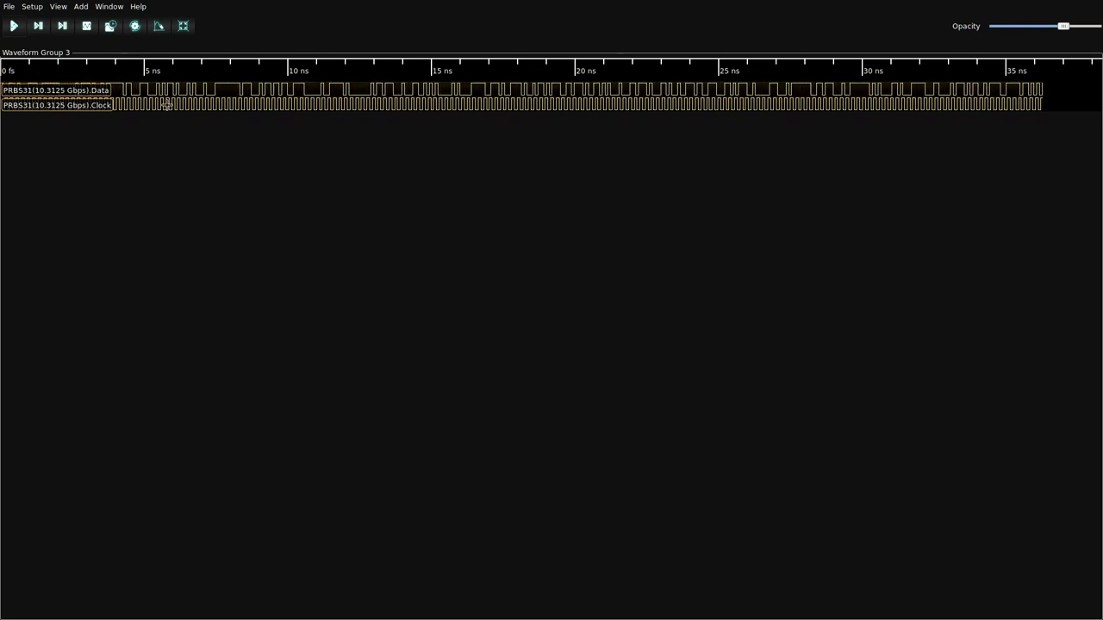
Add a Digital to NRZ filter fed by the PRBS data and clock streams.
right_click(167, 104)
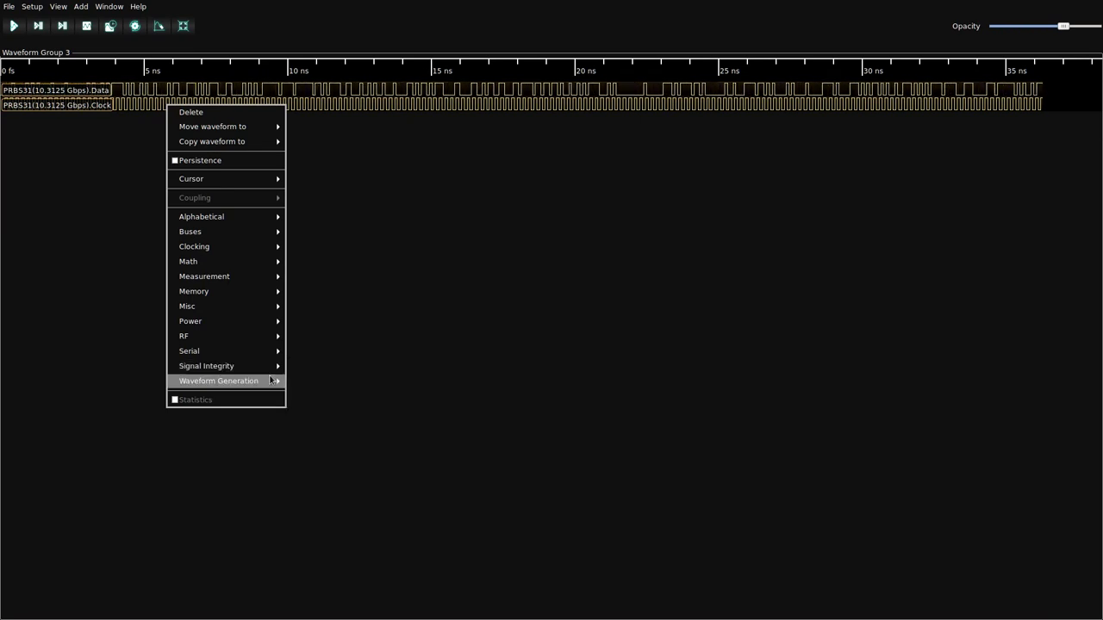
mouse_move(219, 381)
left_click(302, 382)
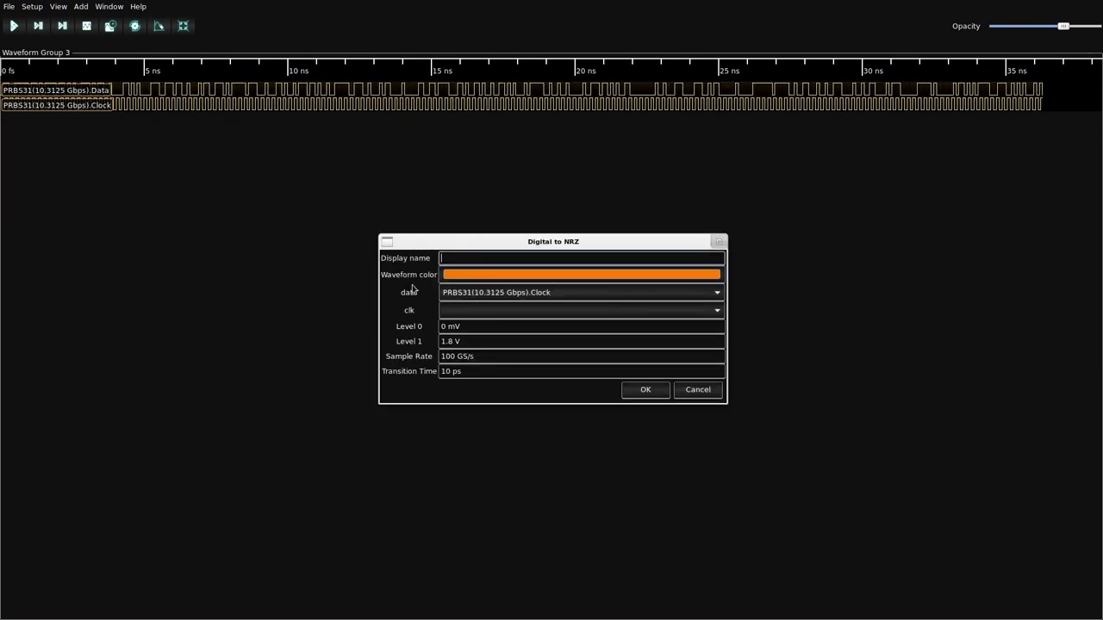
left_click(466, 293)
left_click(481, 277)
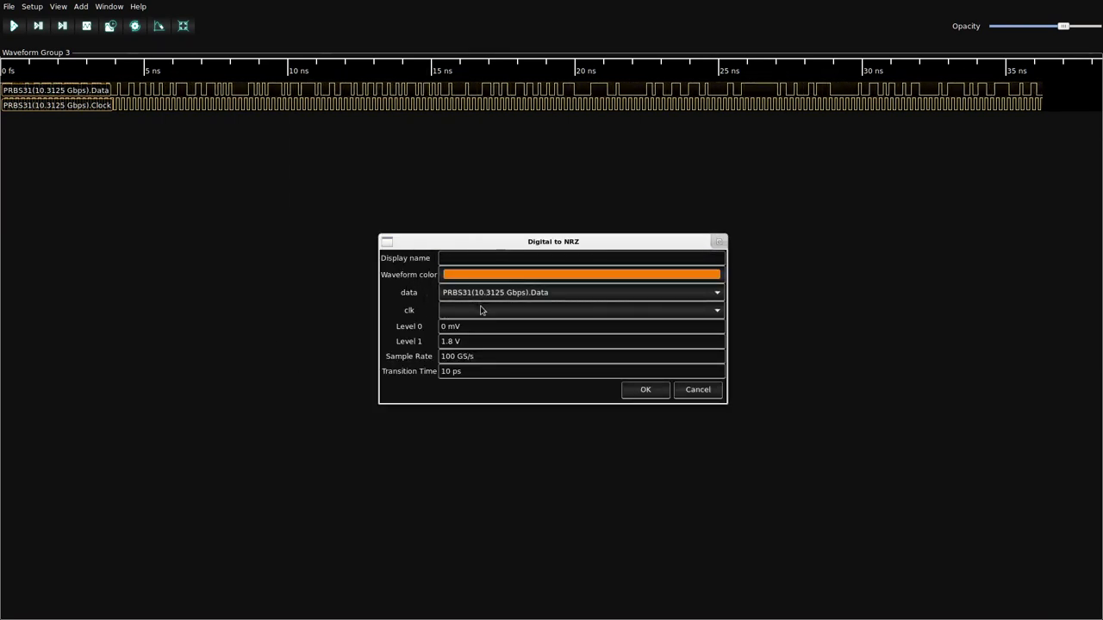
left_click(482, 312)
left_click(490, 326)
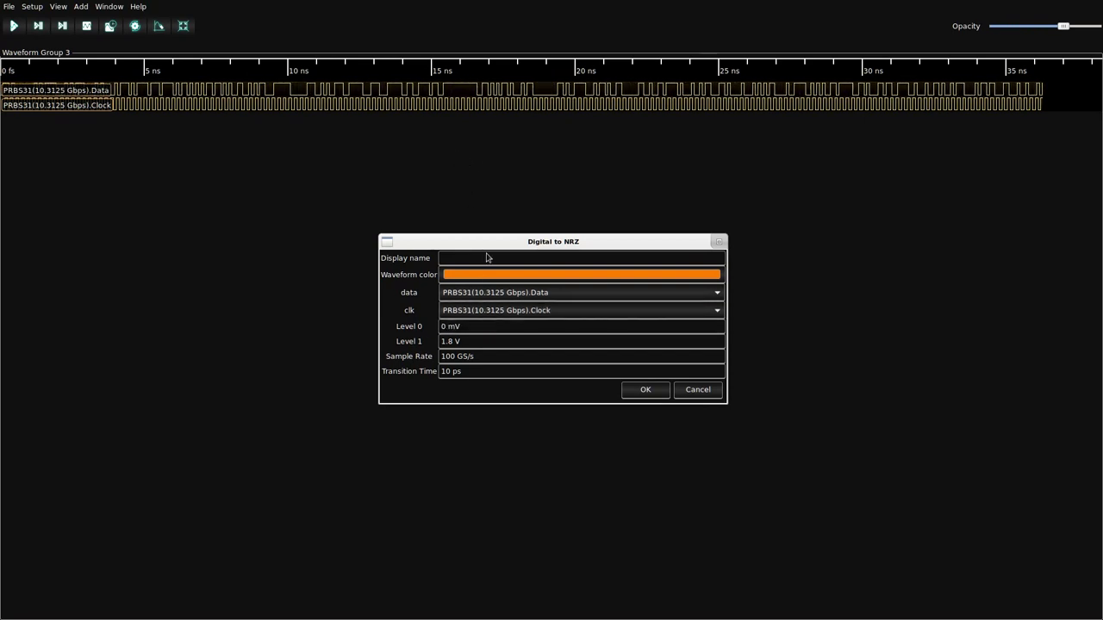
Set NRZ levels to -400 mV and 400 mV, 500 GS/s sample rate, 28 ps transitions.
left_click_drag(466, 328, 423, 321)
type("-")
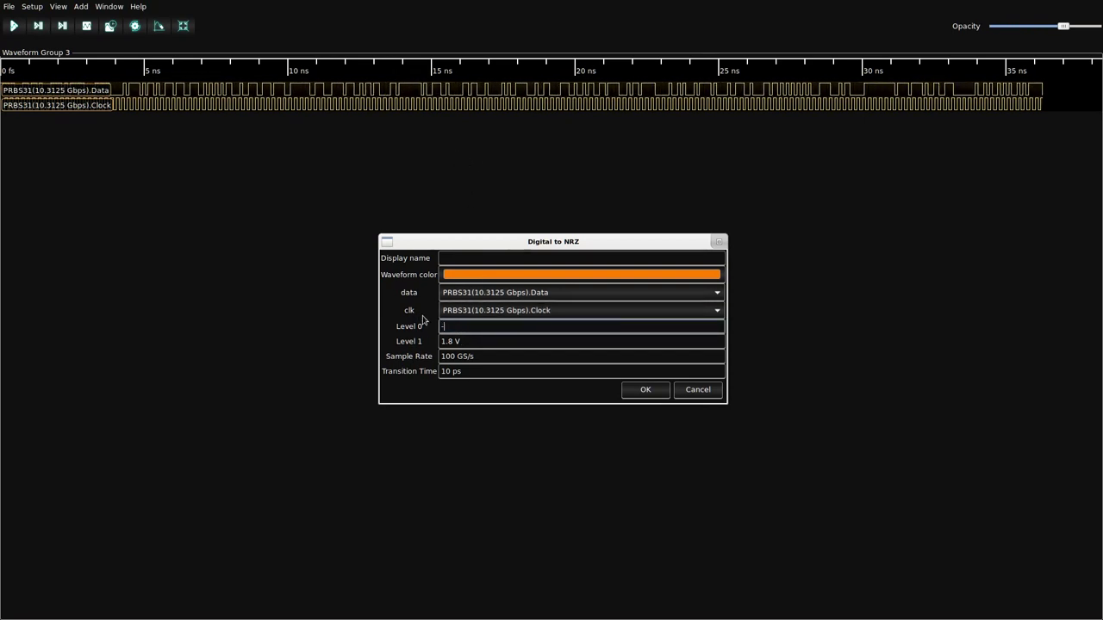
type("400m")
key("Tab")
key("BackSpace")
type("40m")
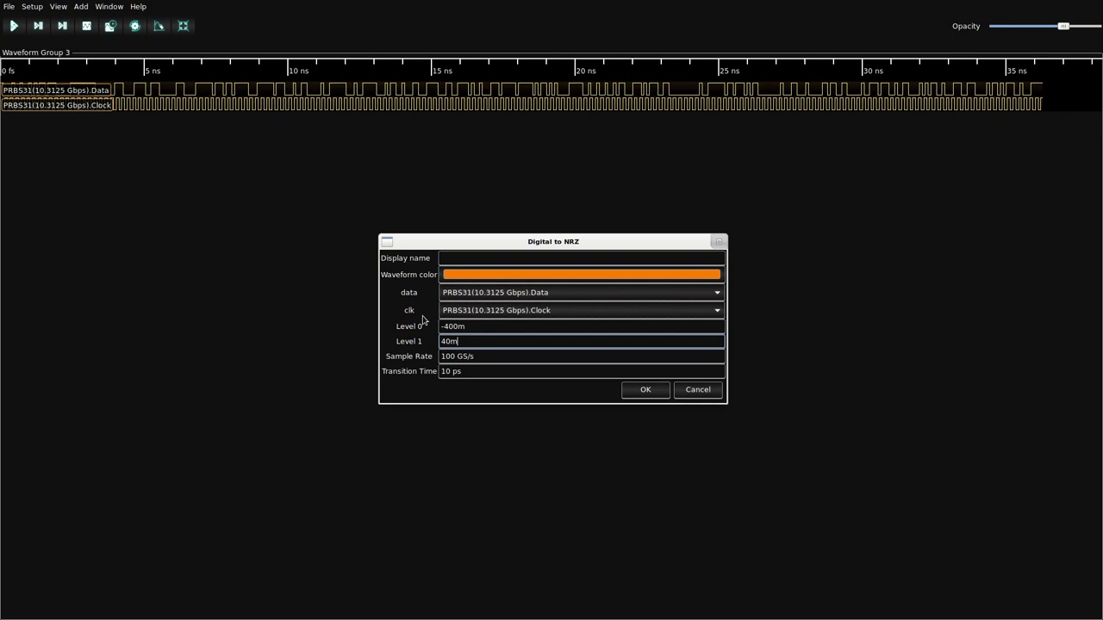
key("BackSpace")
type("0m")
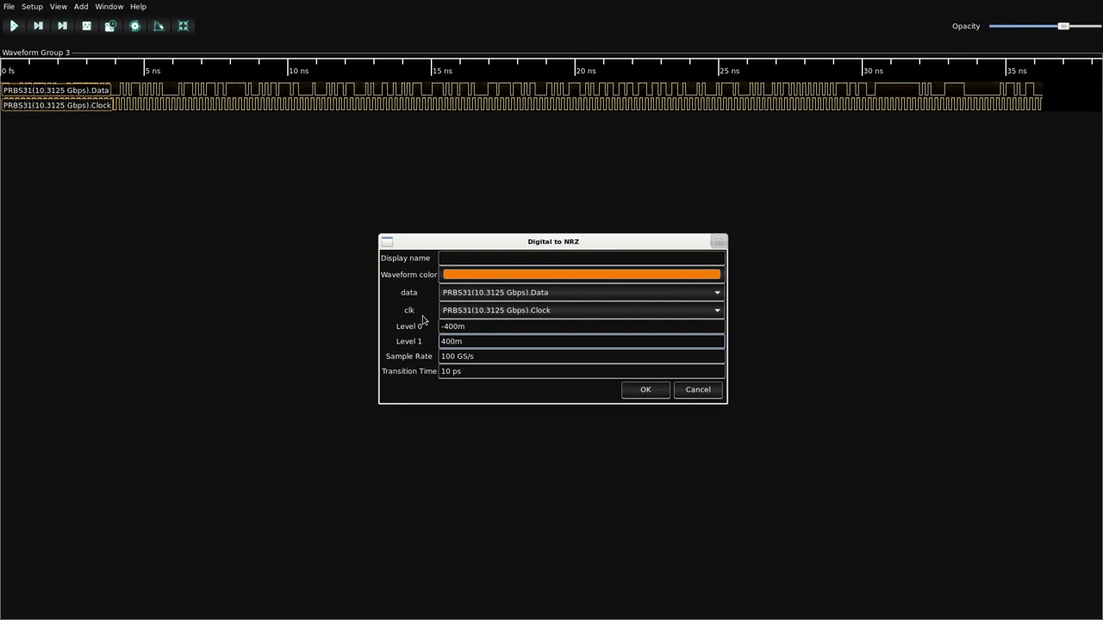
key("Tab")
key("Home")
key("Delete")
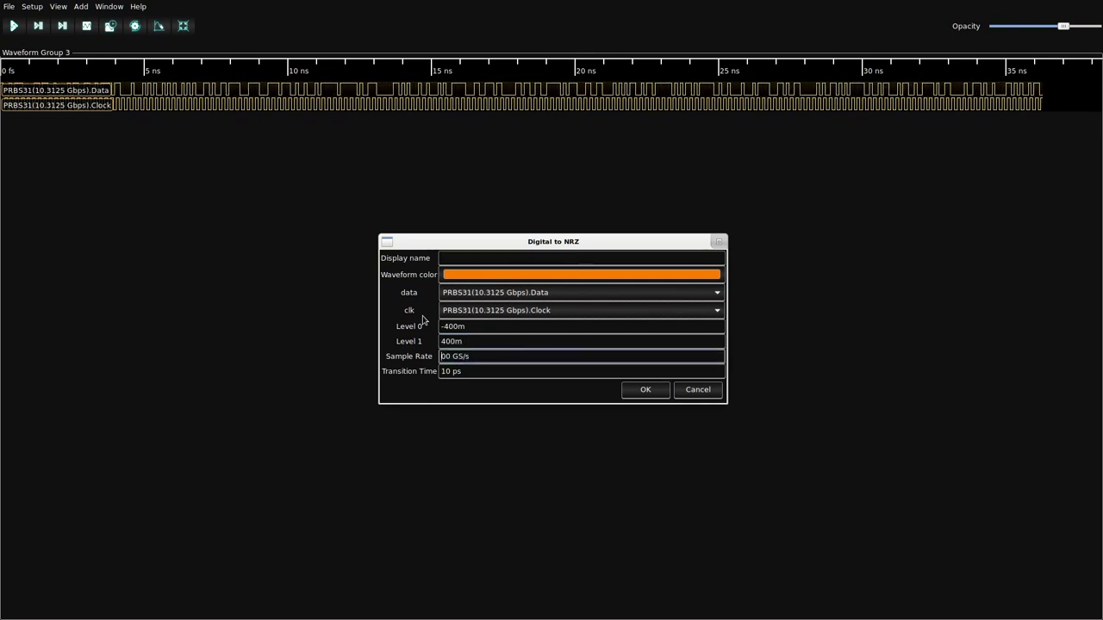
type("5")
key("Tab")
key("Home")
type("28")
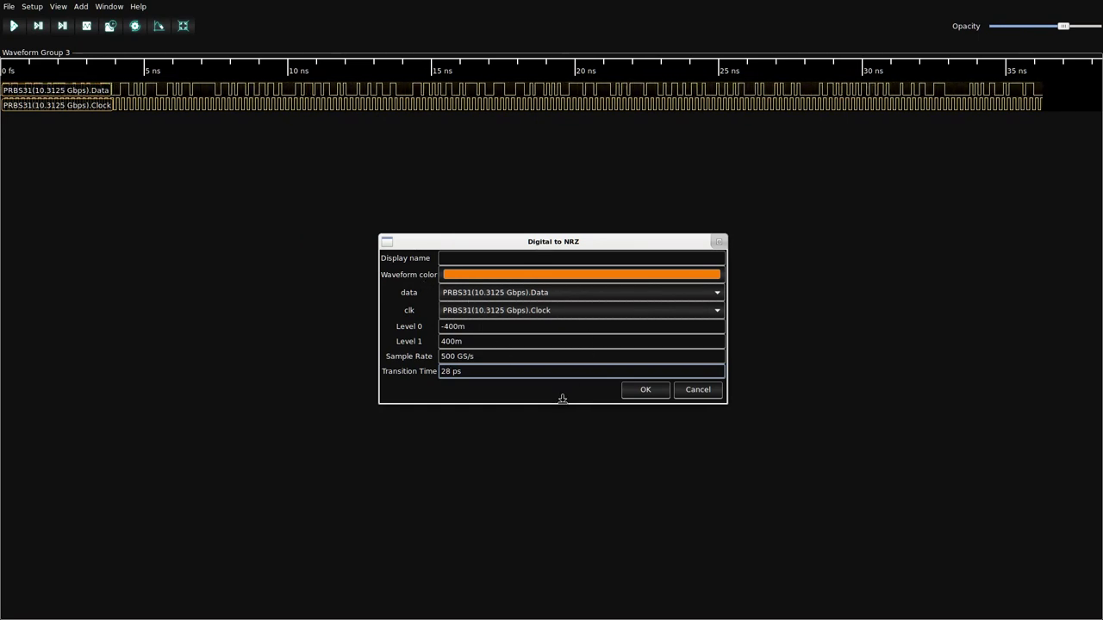
left_click(646, 390)
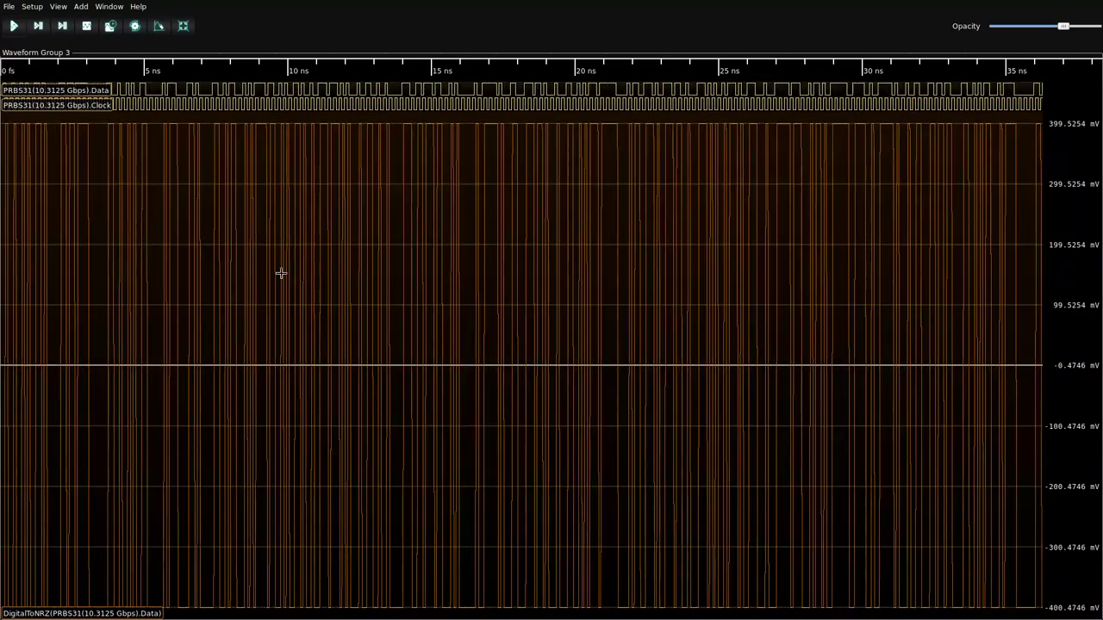
Add 10 mV deviation noise to the NRZ waveform as a new trace.
right_click(284, 269)
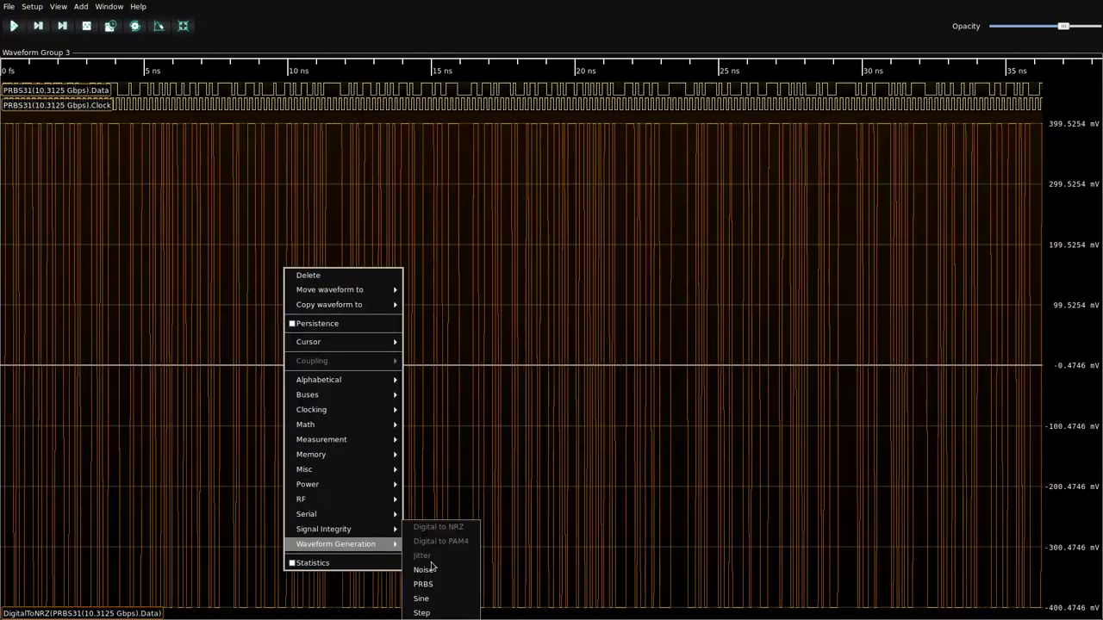
mouse_move(336, 544)
left_click(432, 566)
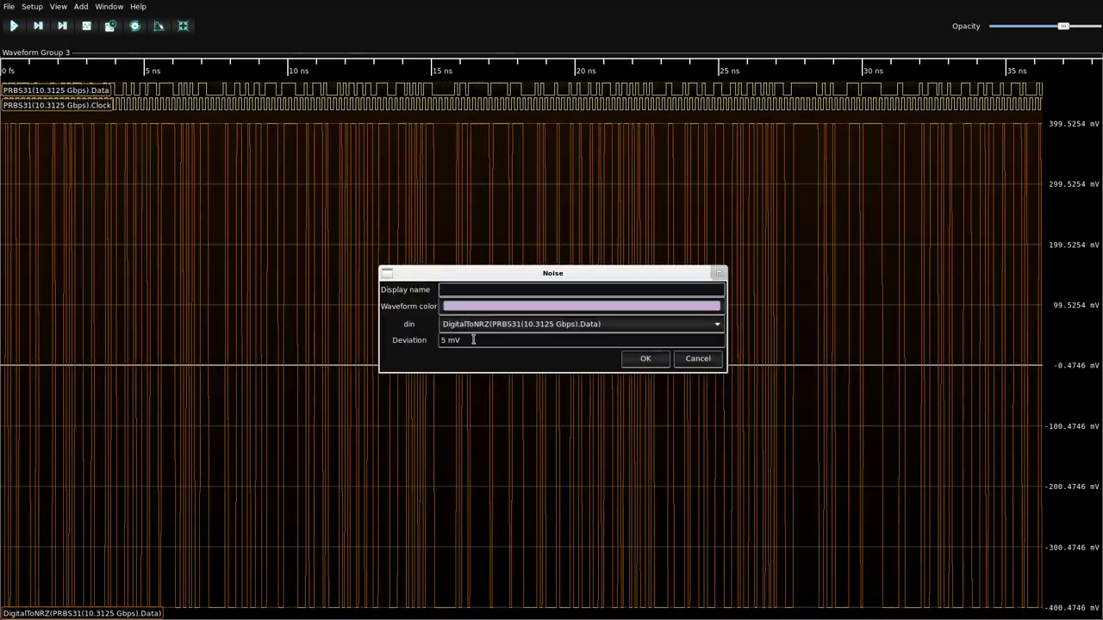
left_click_drag(465, 341, 425, 343)
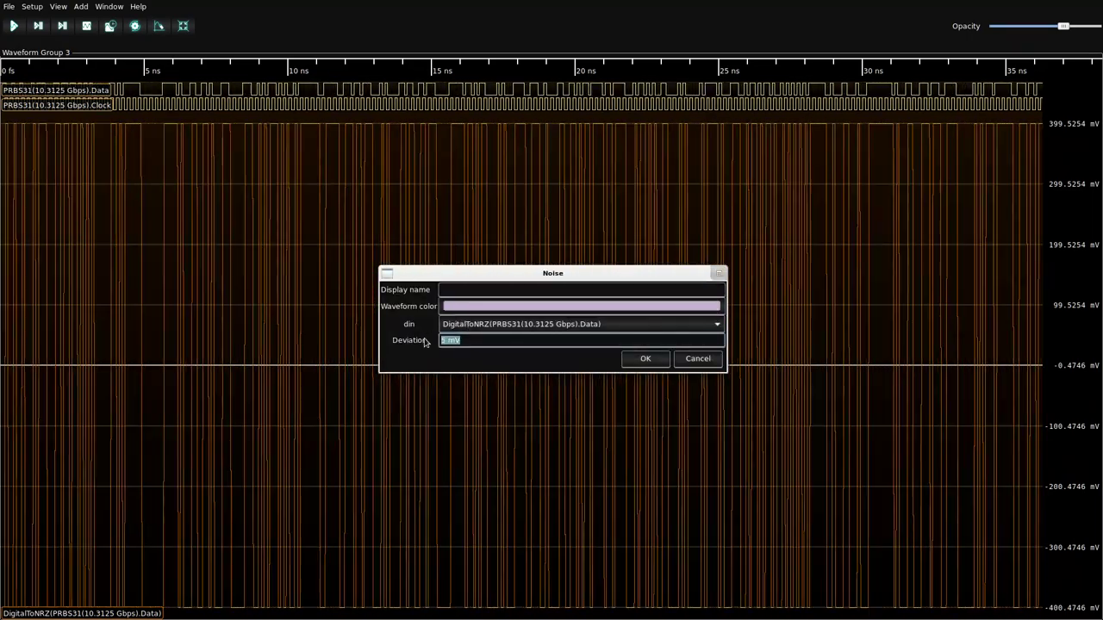
type("10m")
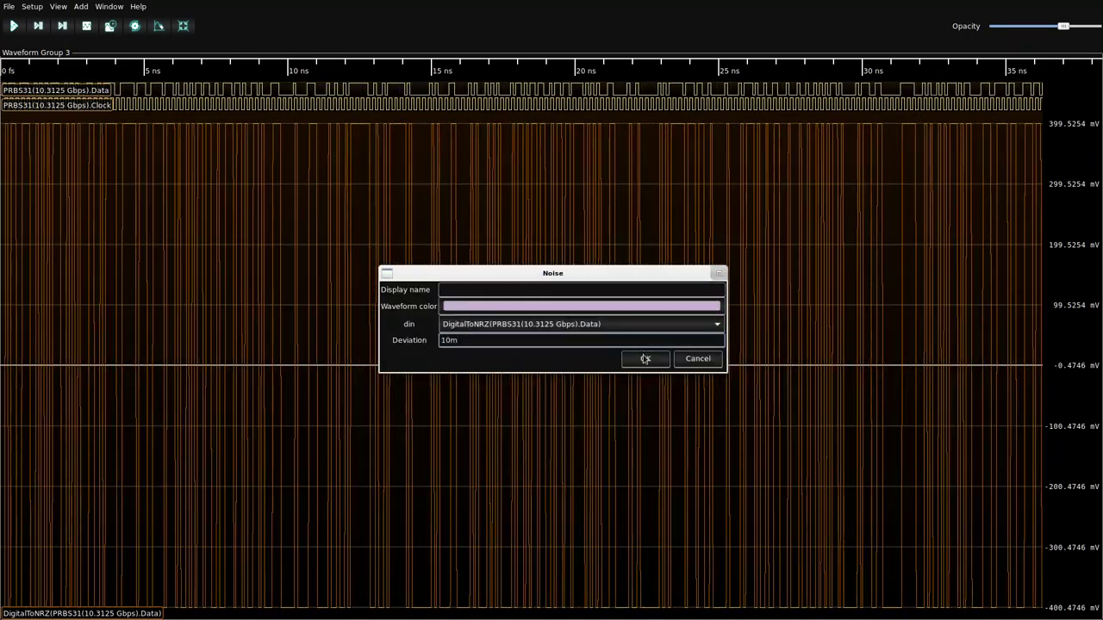
left_click(646, 359)
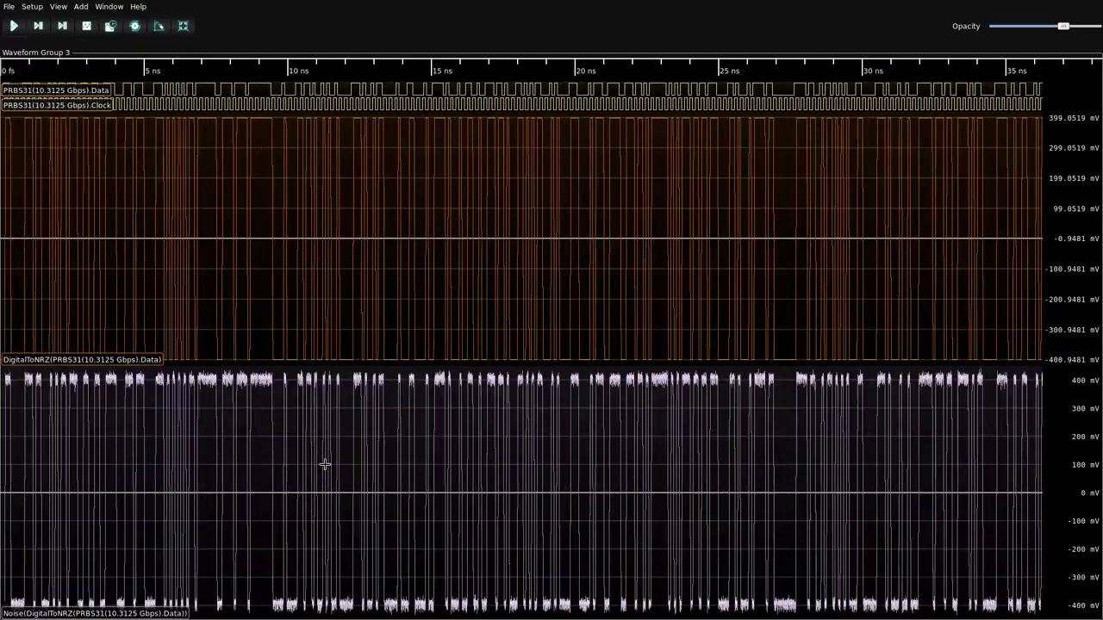
Emulate the noisy signal through microstrip-long-rogers-interpolated.s2p, keeping the S21 path.
right_click(325, 463)
mouse_move(364, 424)
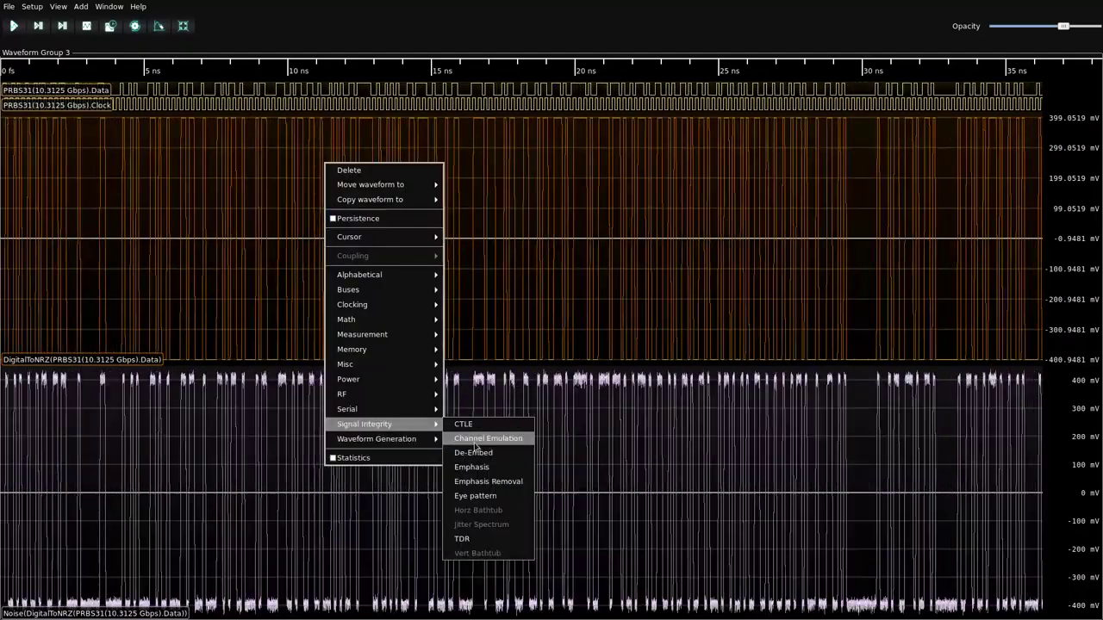
left_click(475, 440)
left_click(722, 315)
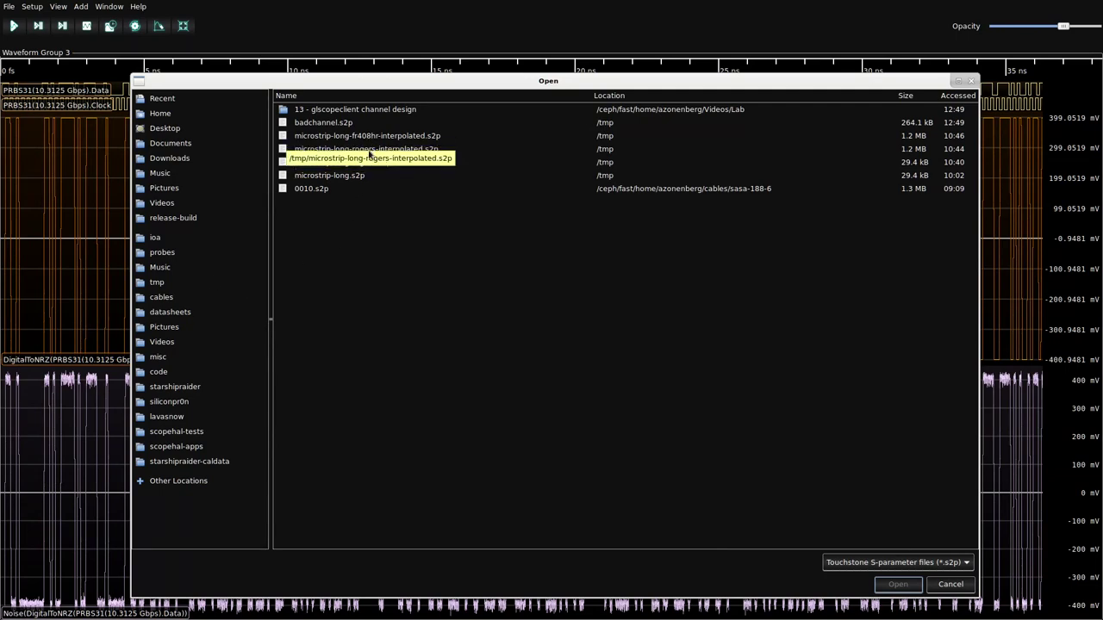
double_click(371, 148)
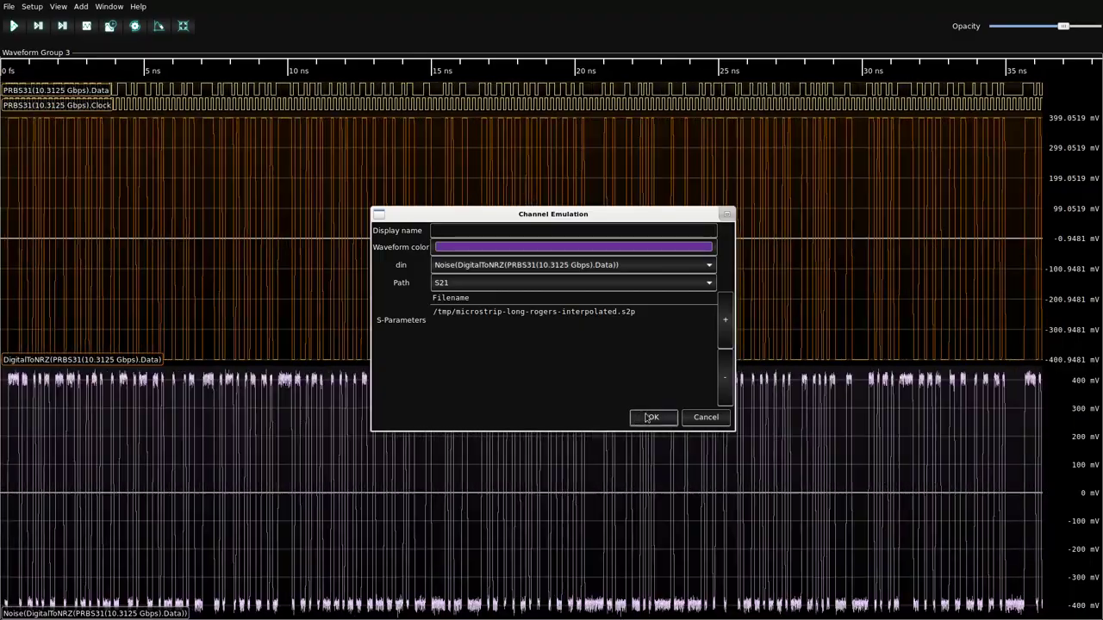
left_click(651, 417)
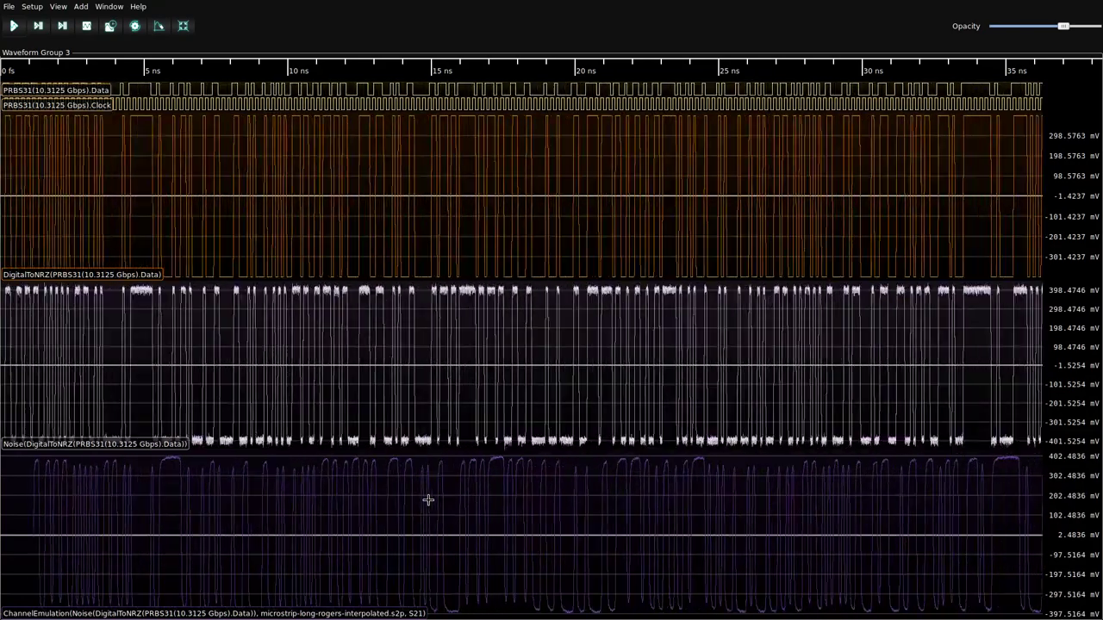
Zoom the timeline and pan it so the capture starts near the left edge.
scroll(491, 253, "down", 5)
scroll(490, 253, "down", 3)
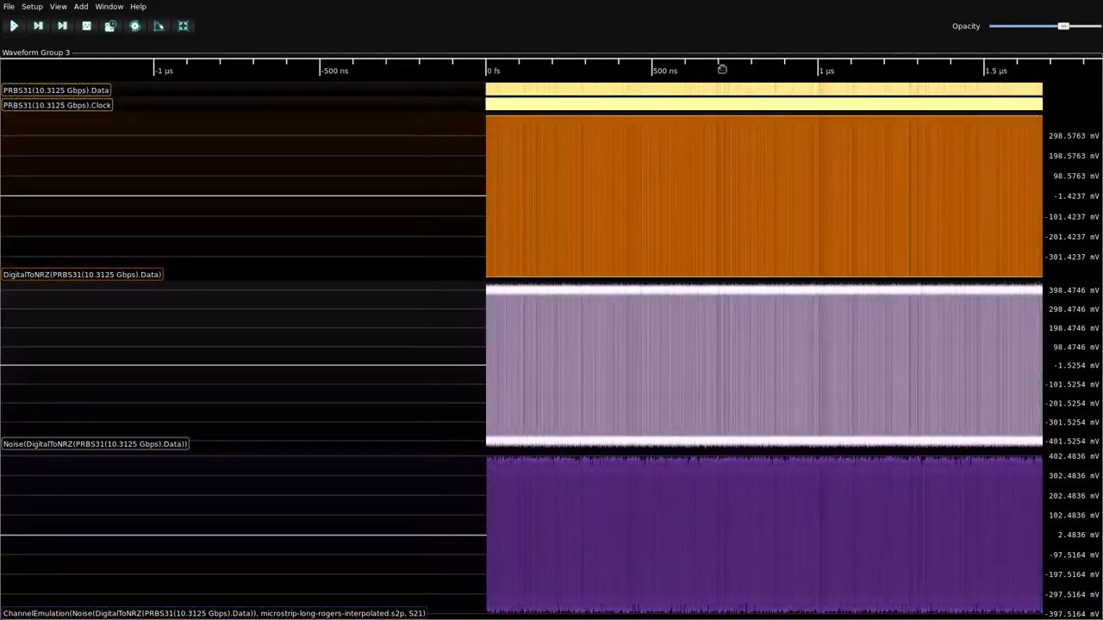
scroll(569, 168, "down", 3)
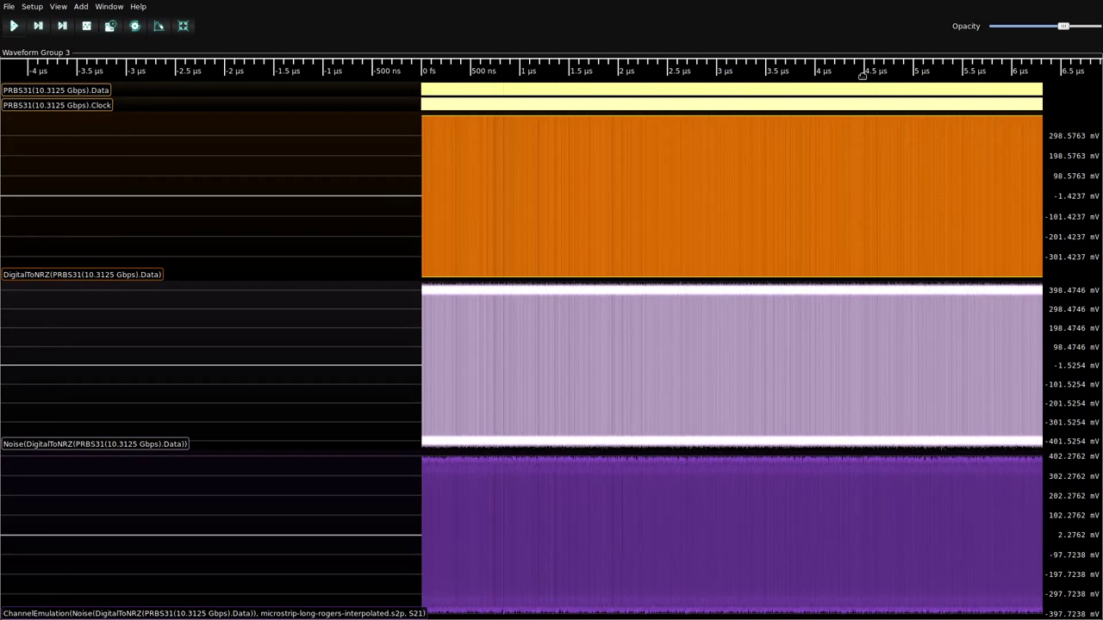
left_click_drag(862, 76, 497, 75)
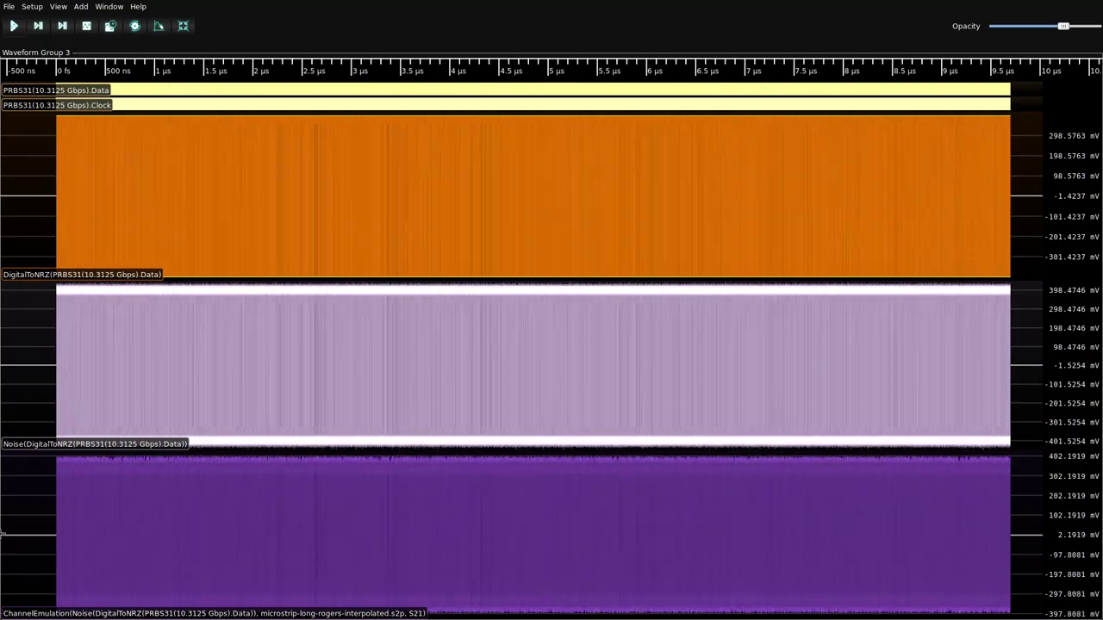
Zoom in on the ChannelEmulation output waveform to inspect it.
scroll(60, 516, "up", 3)
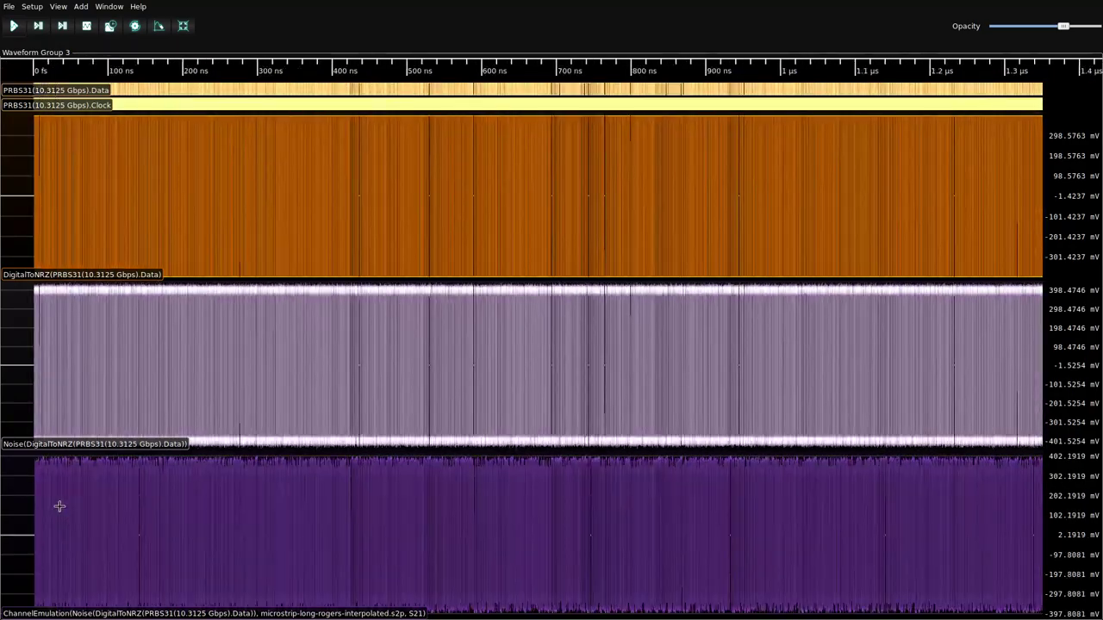
scroll(60, 508, "up", 3)
scroll(307, 505, "up", 2)
scroll(324, 485, "up", 2)
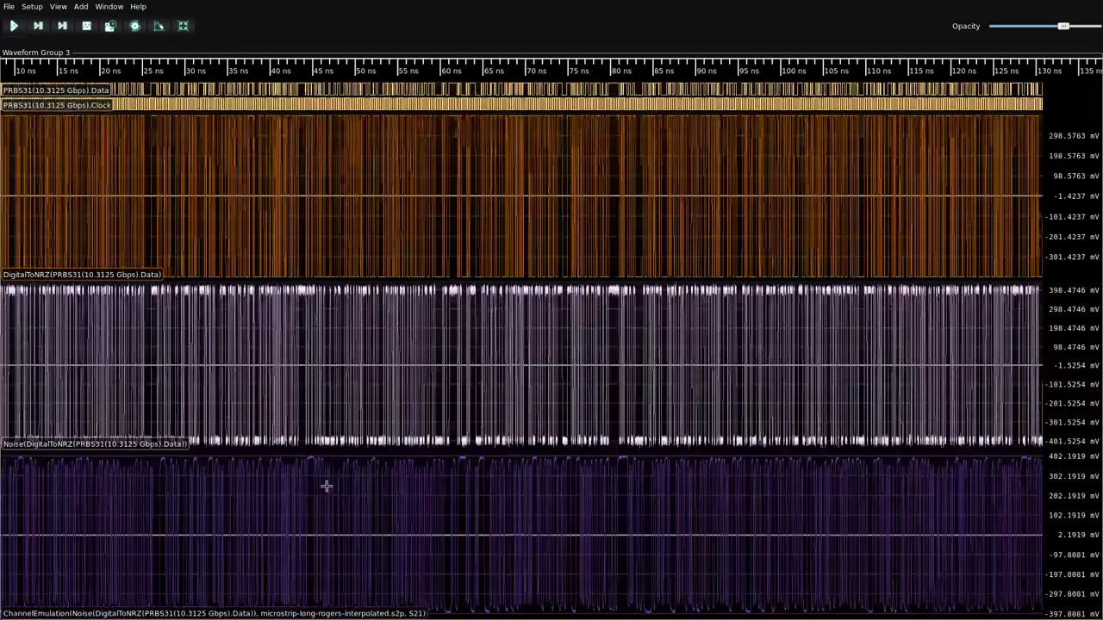
scroll(345, 258, "down", 2)
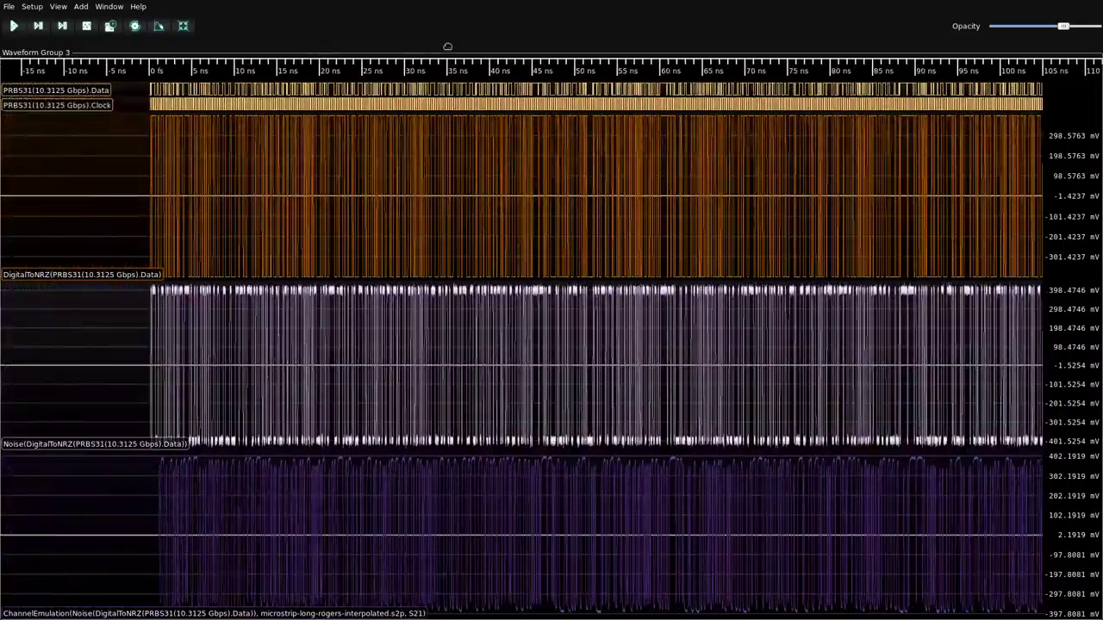
scroll(204, 492, "up", 3)
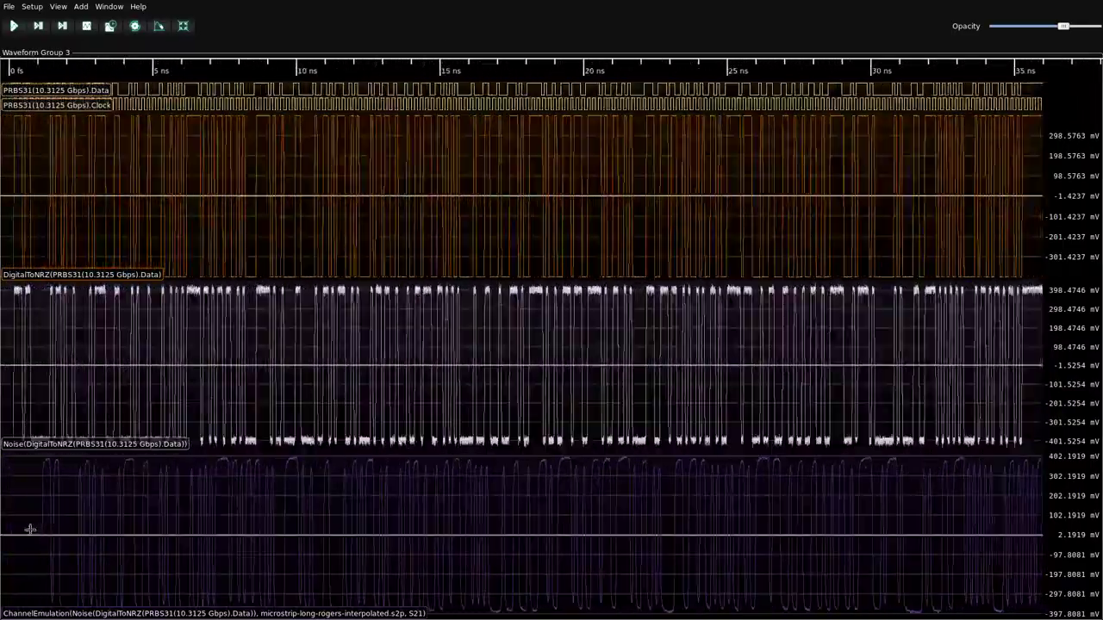
scroll(29, 525, "up", 3)
scroll(91, 522, "up", 3)
scroll(261, 505, "up", 1)
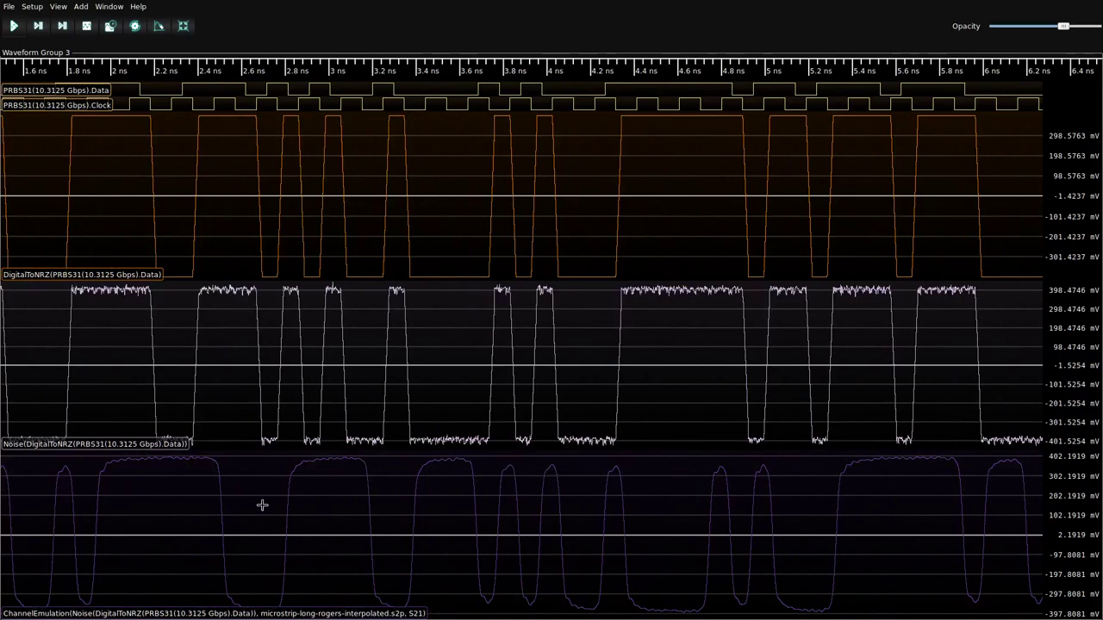
scroll(354, 478, "up", 1)
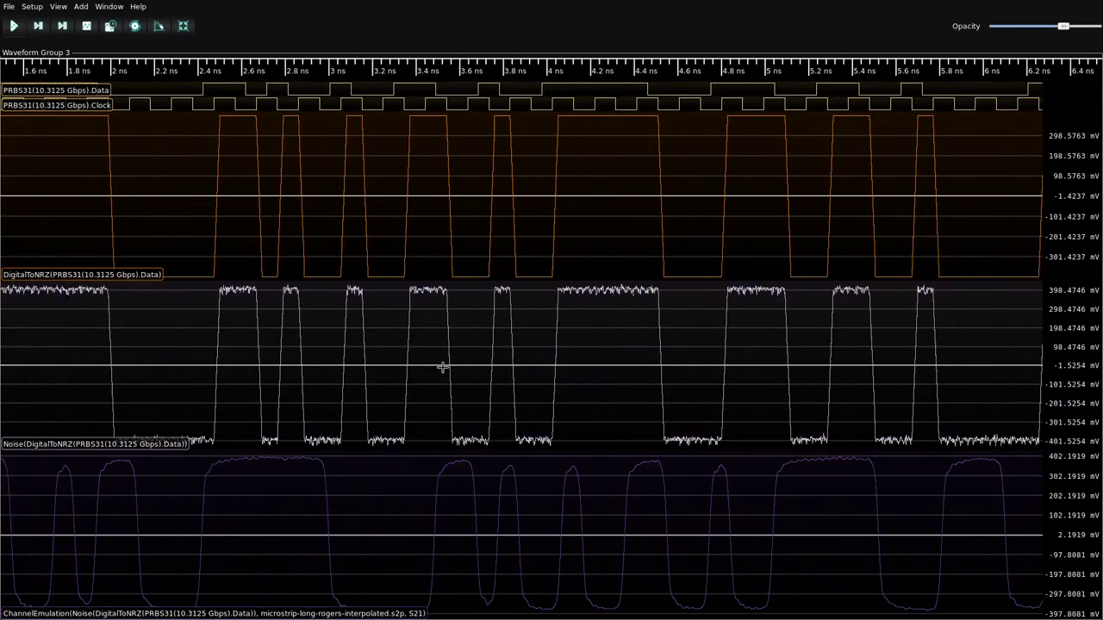
scroll(180, 404, "down", 3)
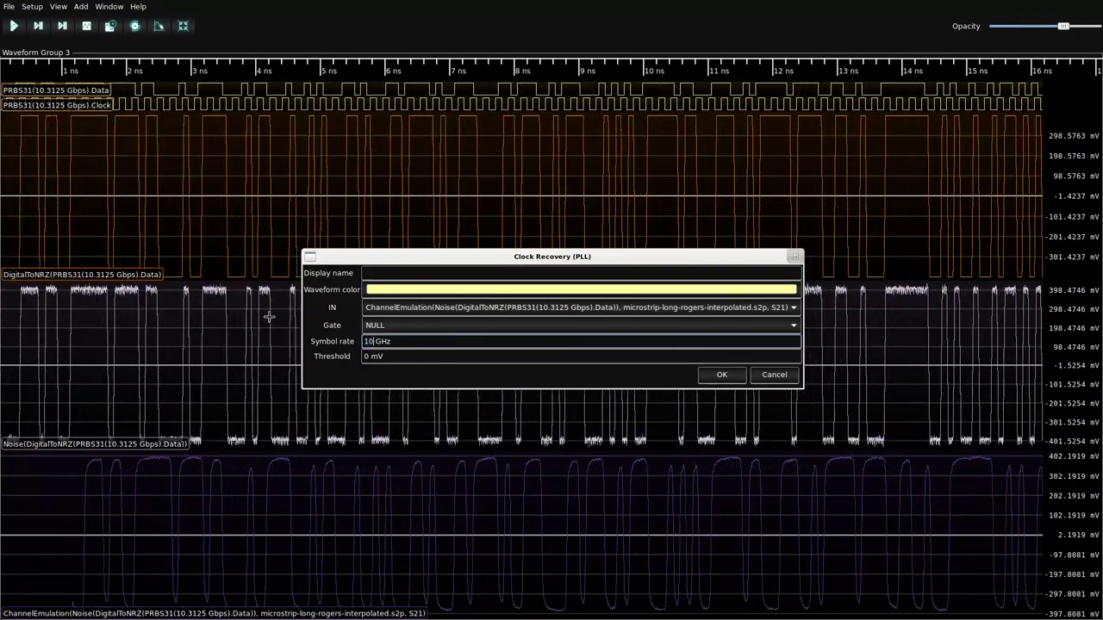
Apply the clock recovery and add an eye pattern on the channel output clocked by ClockRec.
left_click(718, 374)
right_click(507, 509)
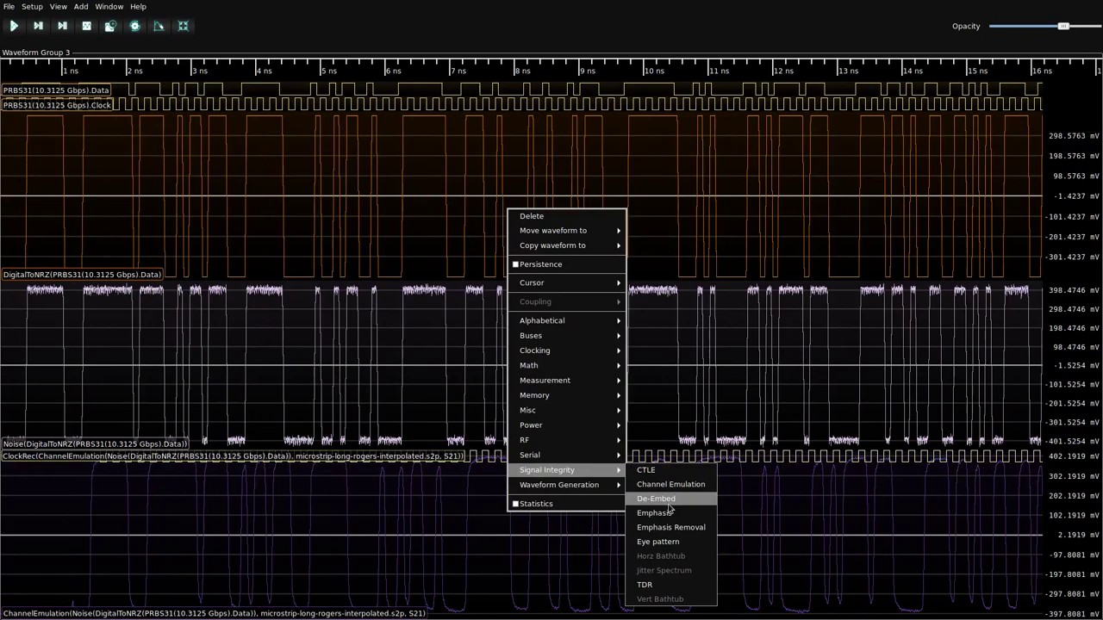
left_click(657, 541)
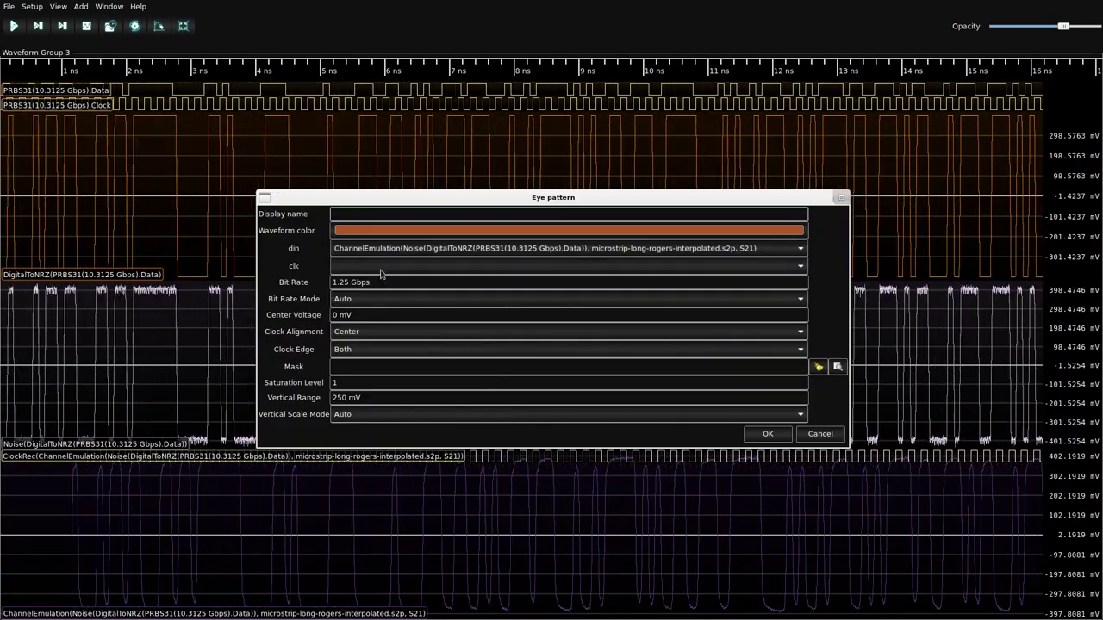
left_click(382, 267)
left_click(431, 260)
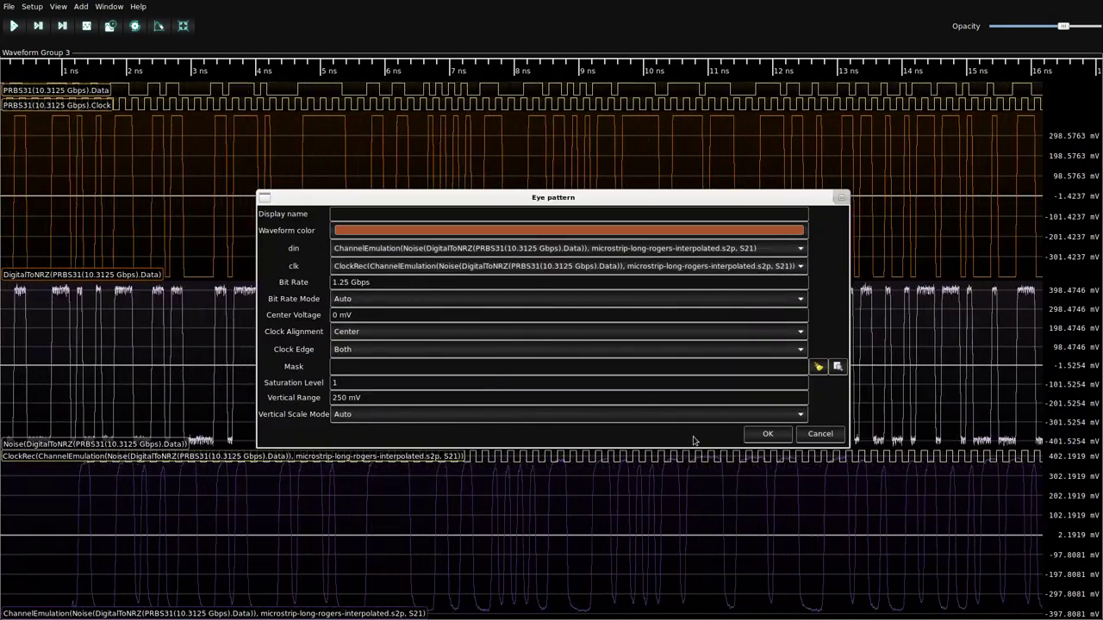
left_click(766, 434)
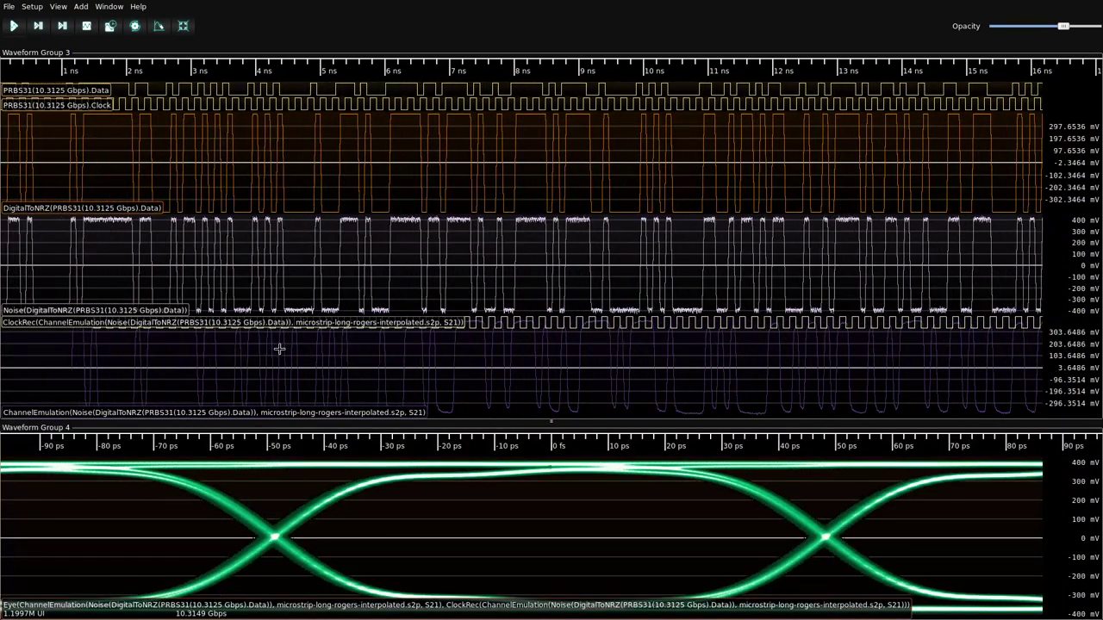
Rename the ChannelEmulation trace to ChannelOutput and move the eye into its own split group.
double_click(280, 349)
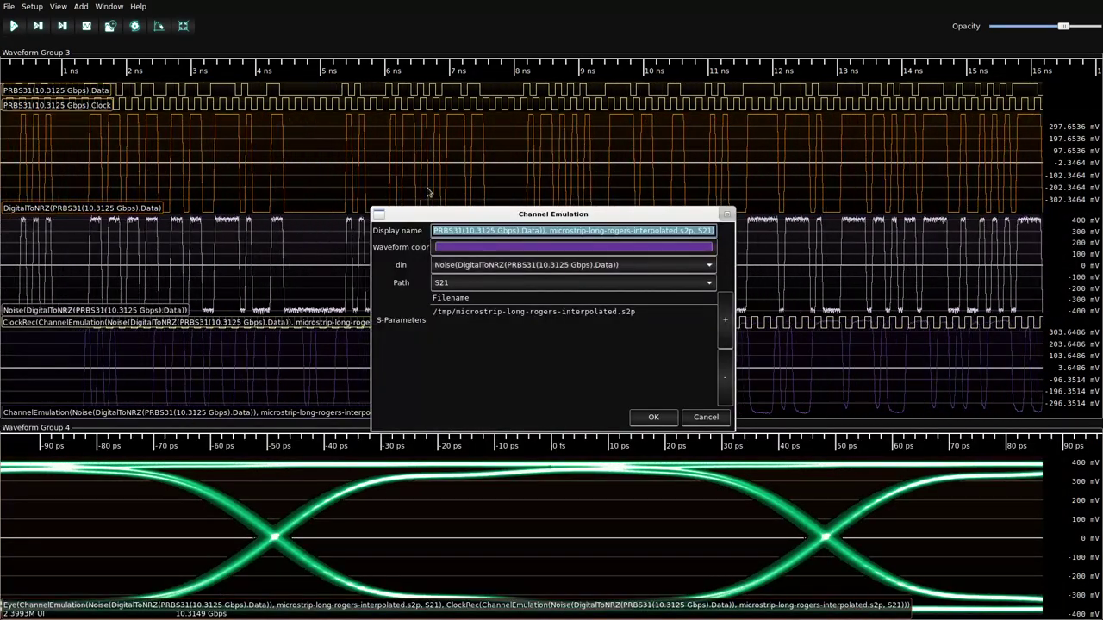
type("C")
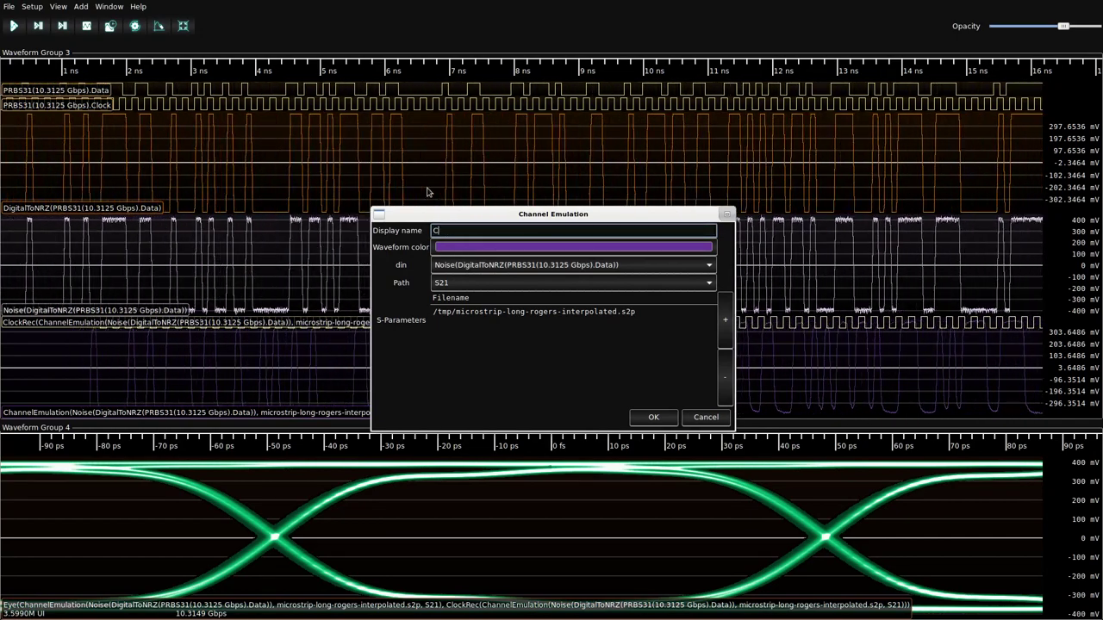
type("hannelOutput")
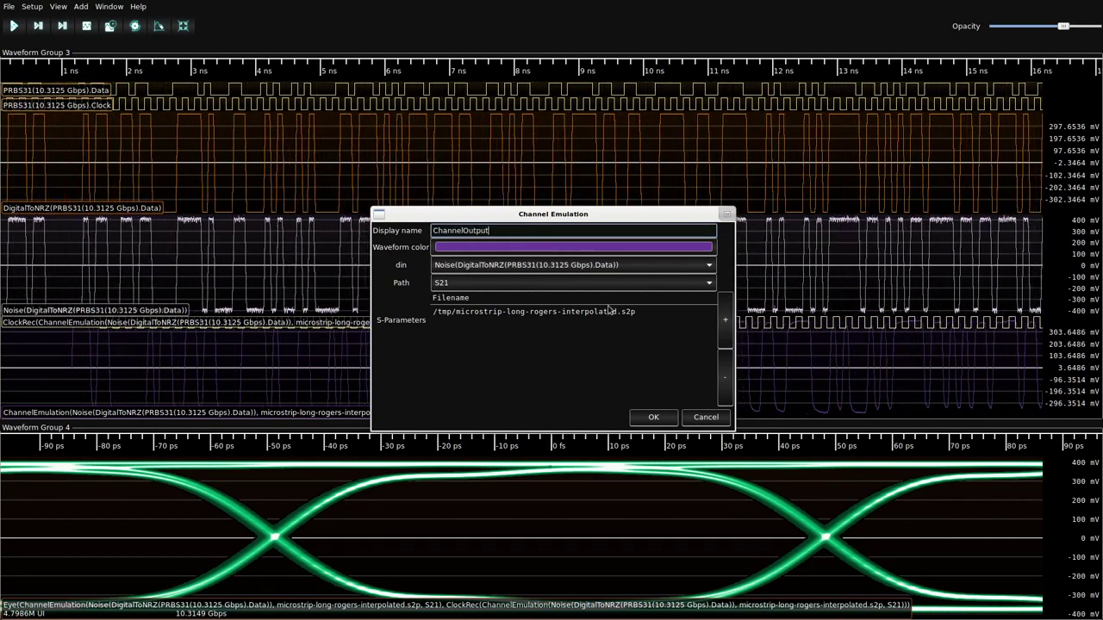
left_click(652, 417)
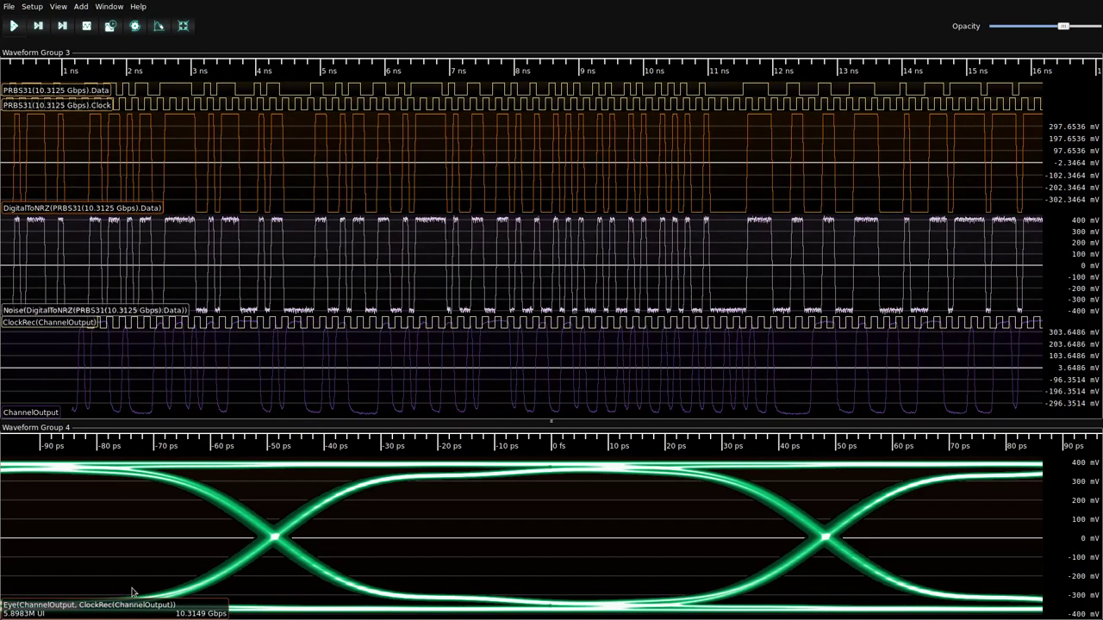
left_click_drag(132, 604, 862, 233)
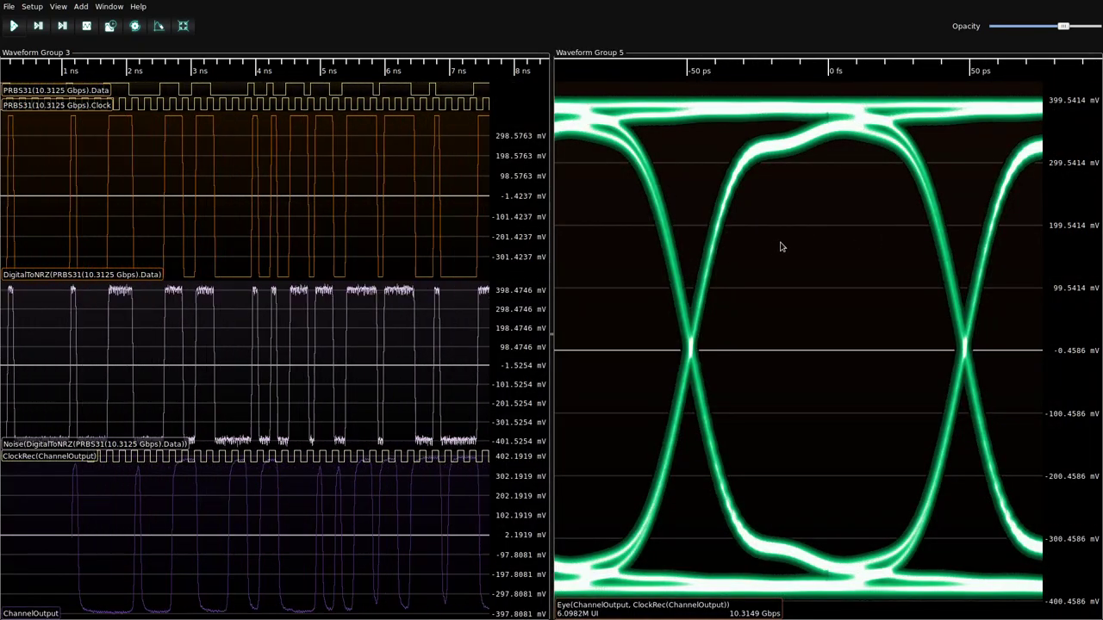
Set the eye diagram's color ramp to KRain from the View menu.
left_click(82, 6)
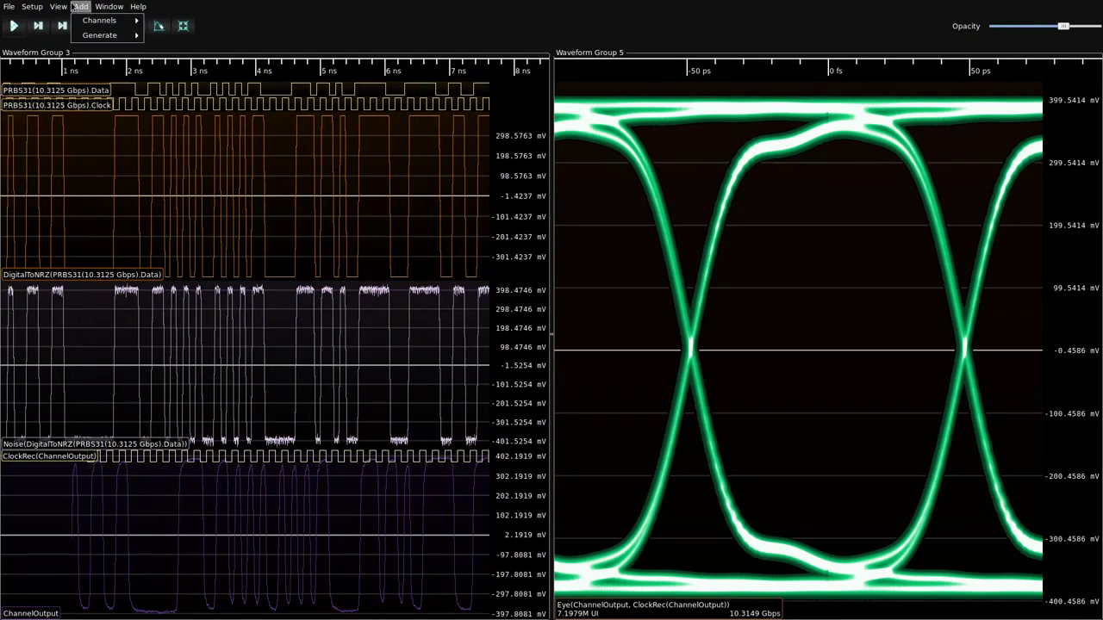
mouse_move(80, 19)
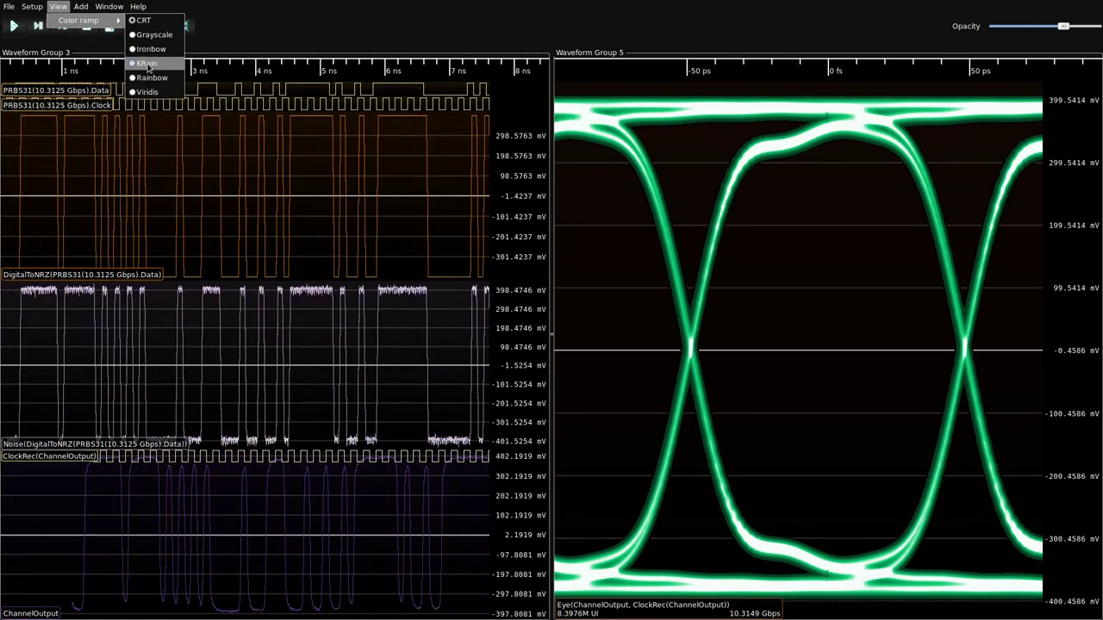
left_click(148, 63)
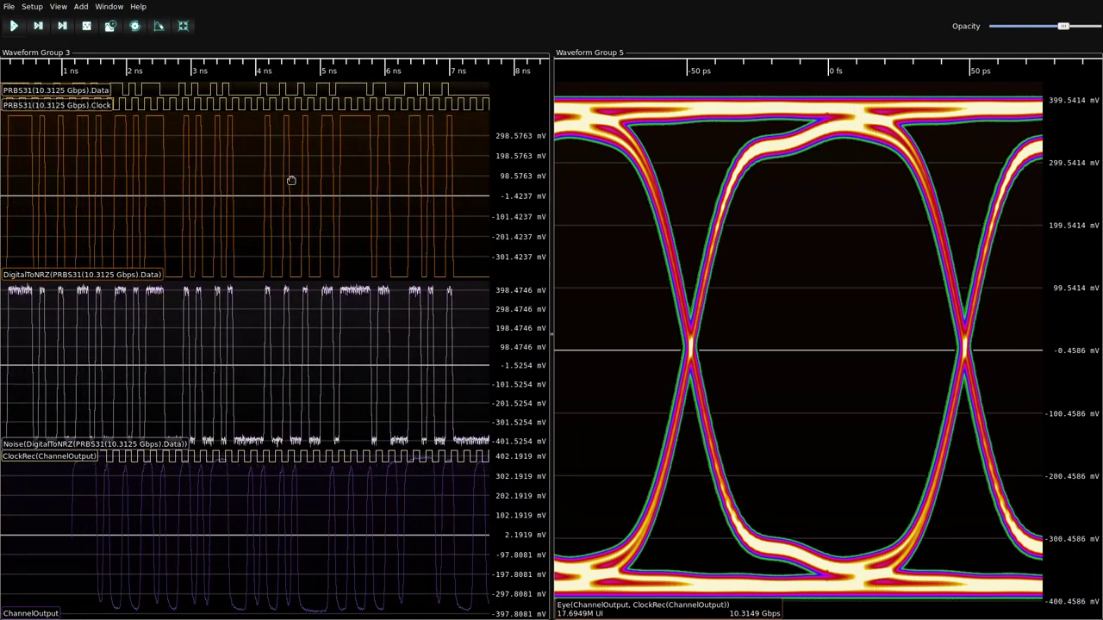
mouse_move(331, 438)
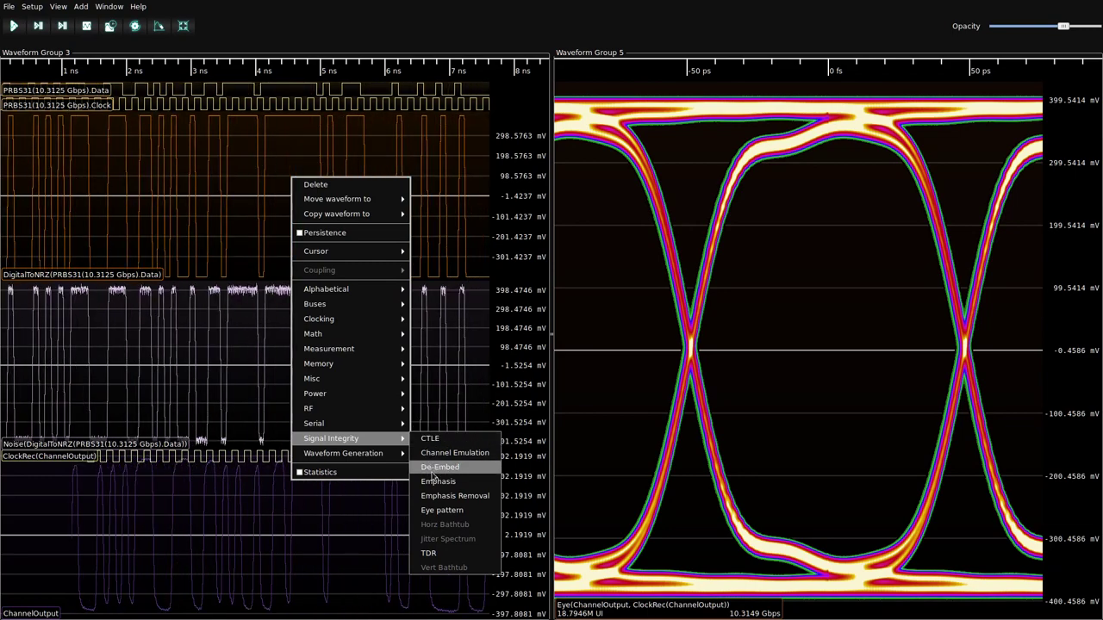
Correct the emphasis filter's data rate and confirm the 1 dB emphasis settings.
left_click(431, 480)
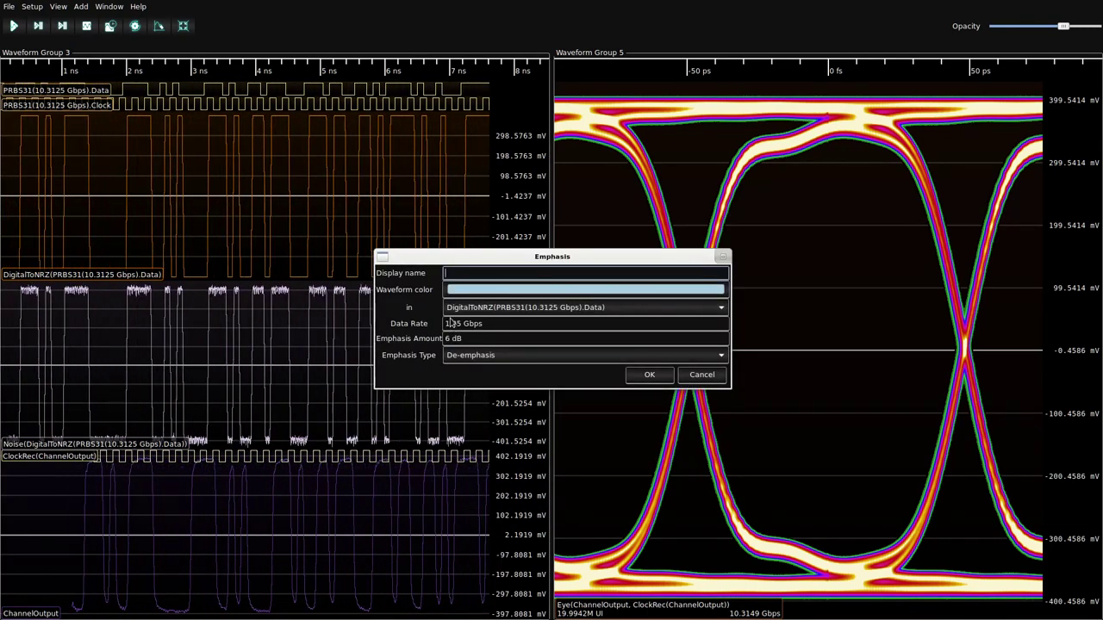
double_click(454, 323)
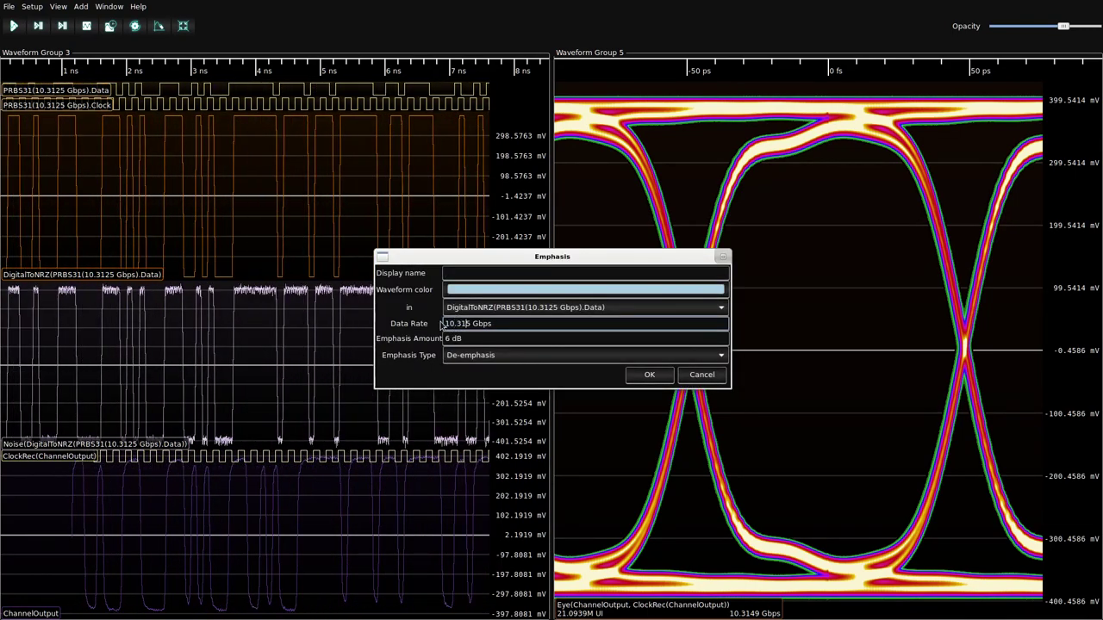
type("2")
key("Tab")
type("1")
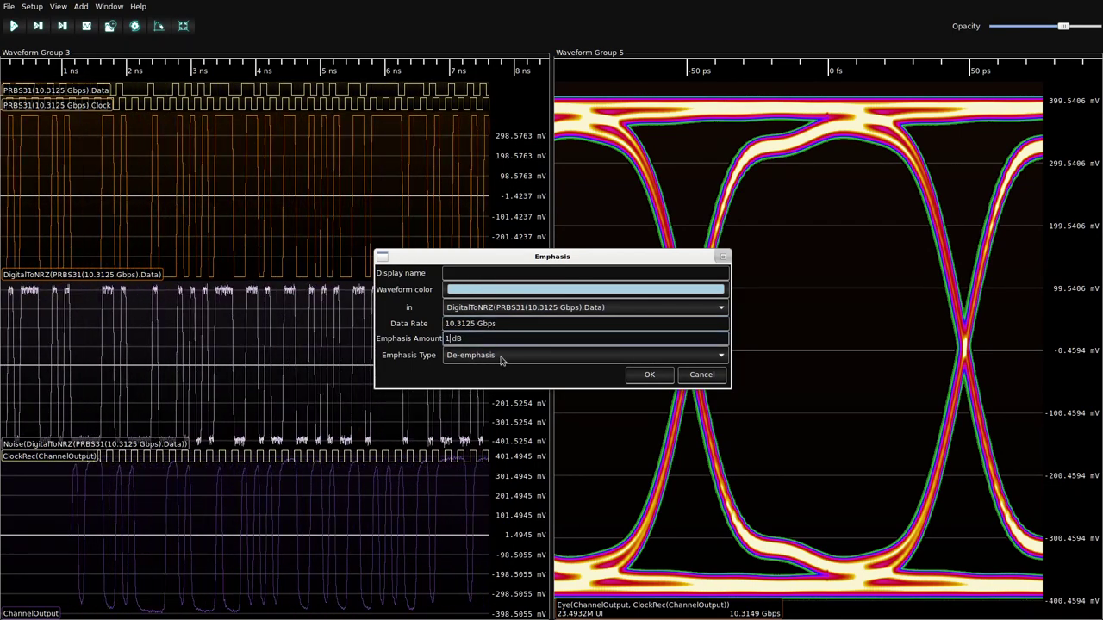
left_click(641, 375)
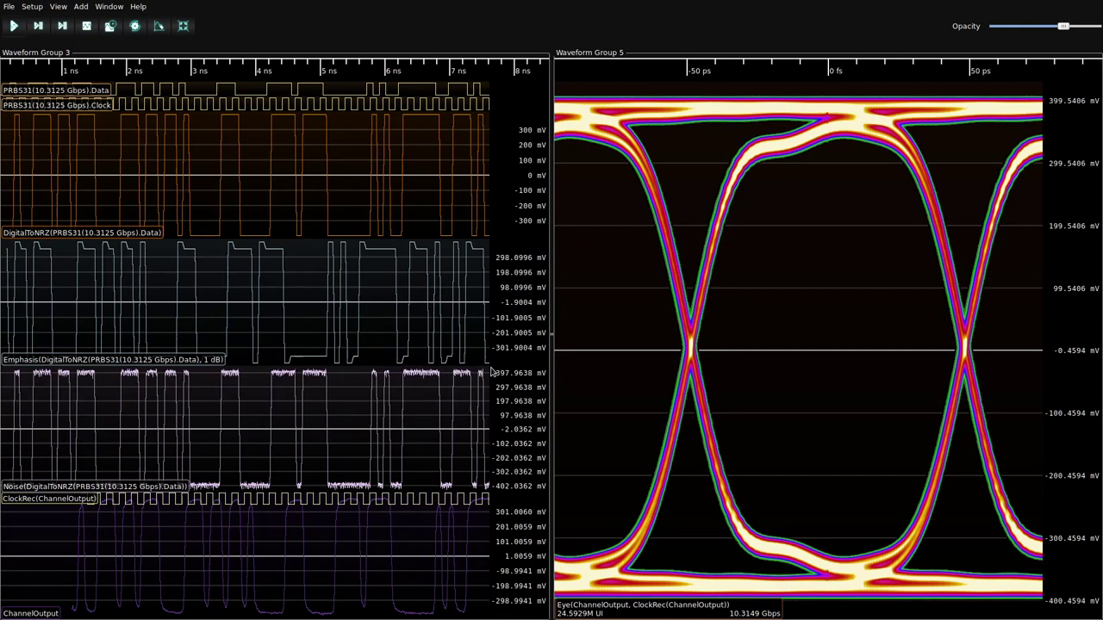
Set the Noise filter's din to the Emphasis output and clear sweeps.
double_click(125, 486)
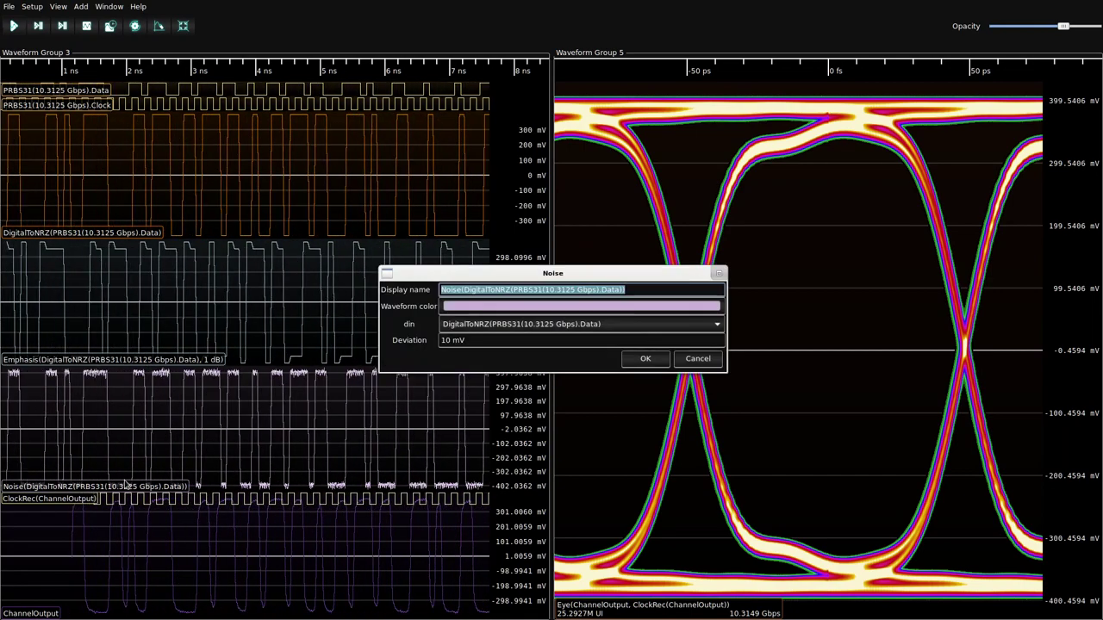
left_click(506, 323)
left_click(504, 291)
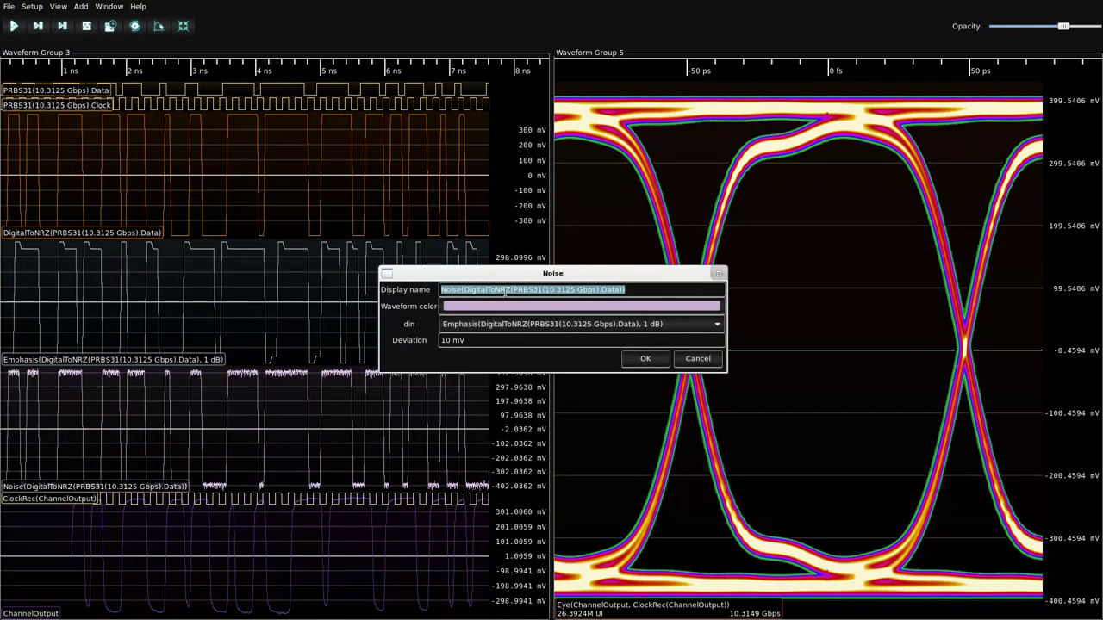
left_click(642, 359)
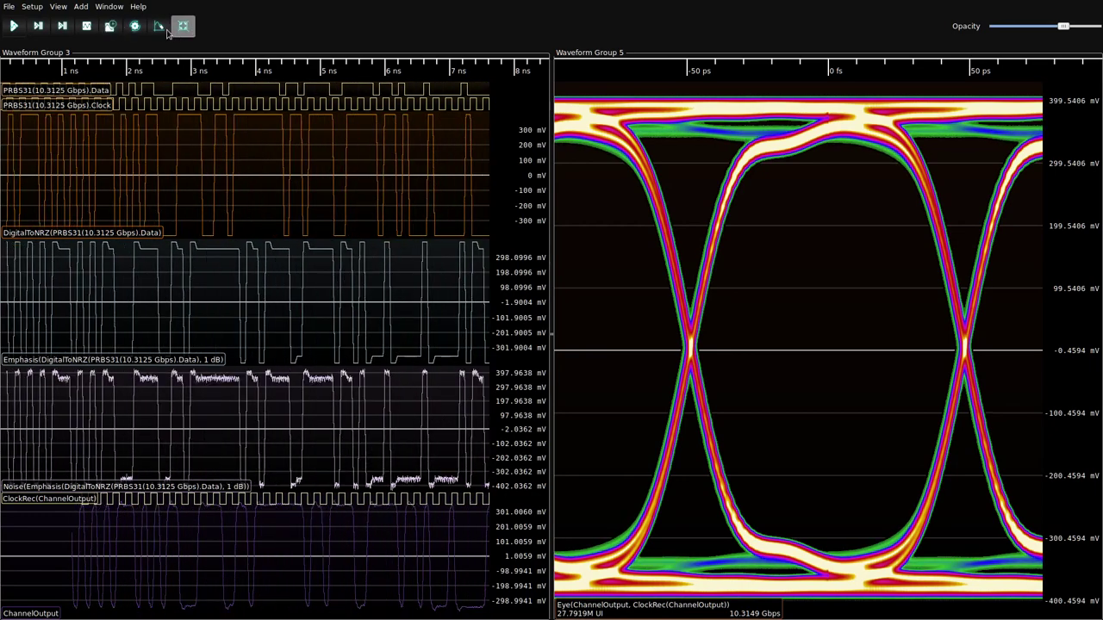
left_click(160, 26)
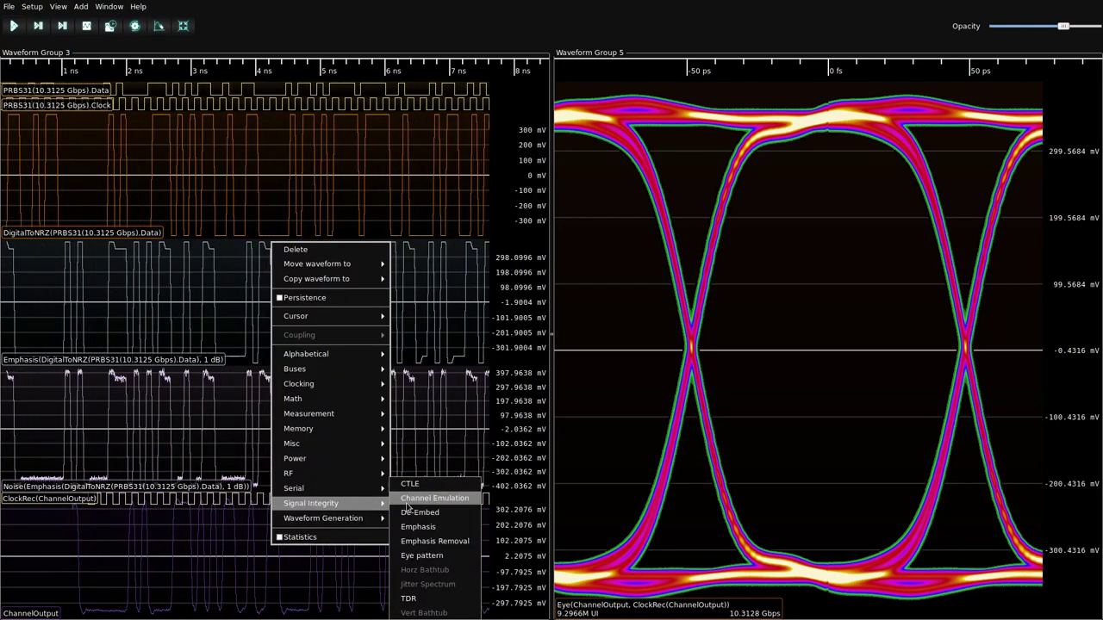
Create a TIE trace with golden clock ClockRec(ChannelOutput) and 20 ns skip start, then frame it.
mouse_move(299, 383)
left_click(440, 383)
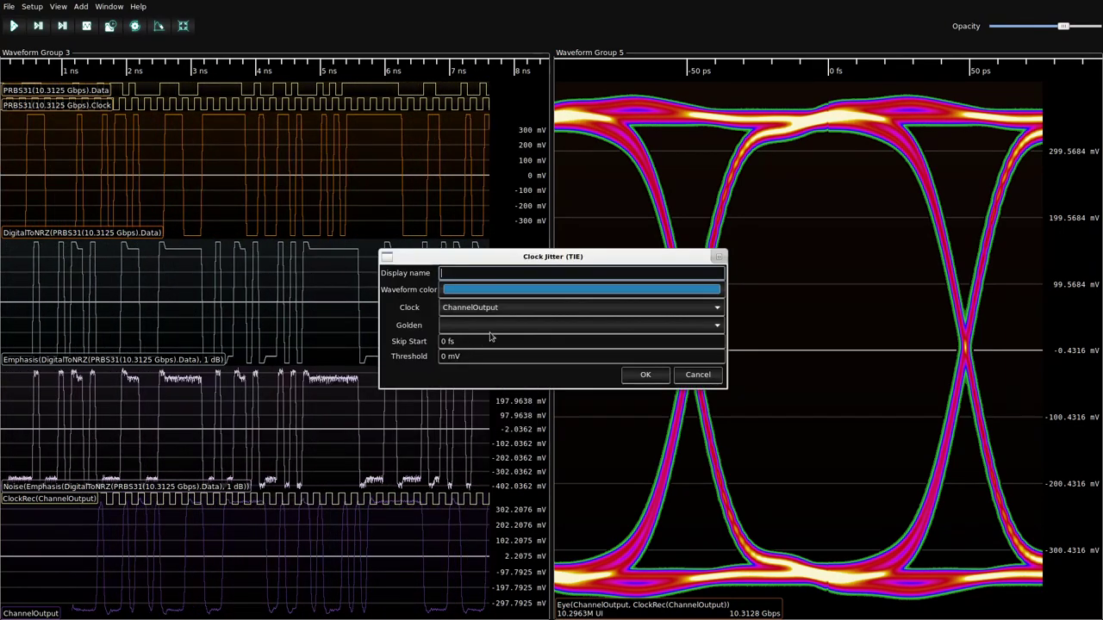
left_click(496, 326)
left_click(494, 326)
type("20n")
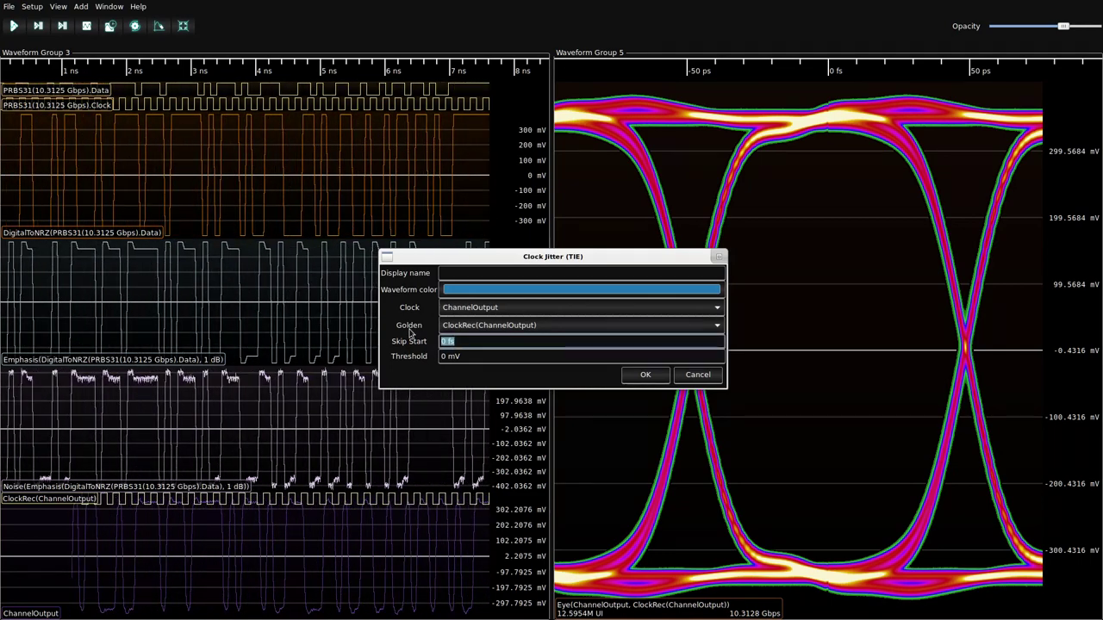
left_click(660, 375)
scroll(177, 495, "down", 5)
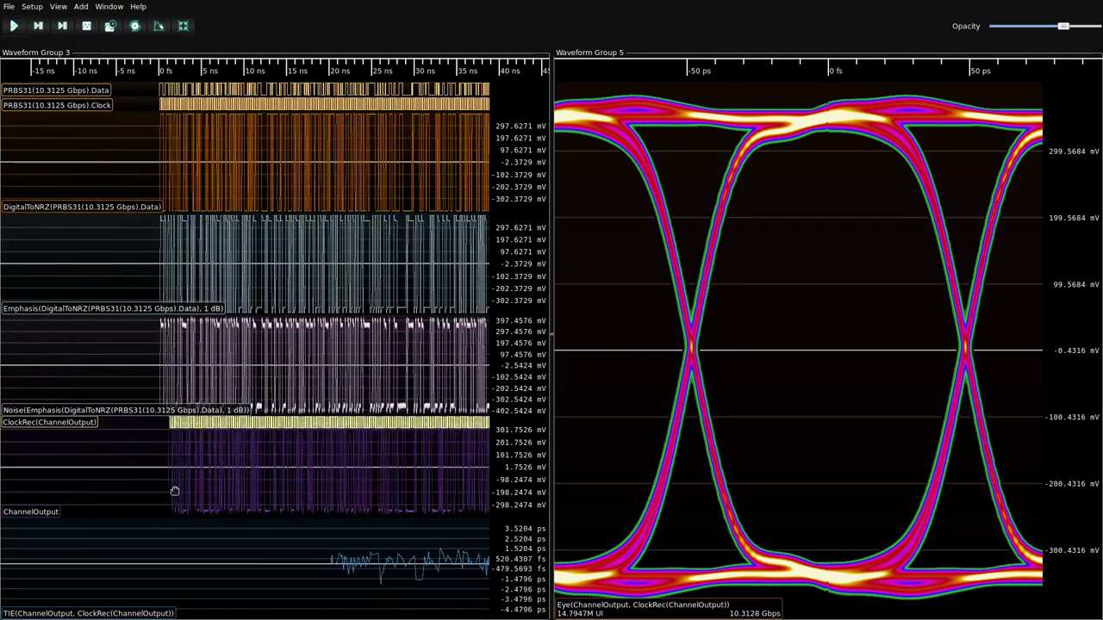
left_click_drag(389, 68, 224, 69)
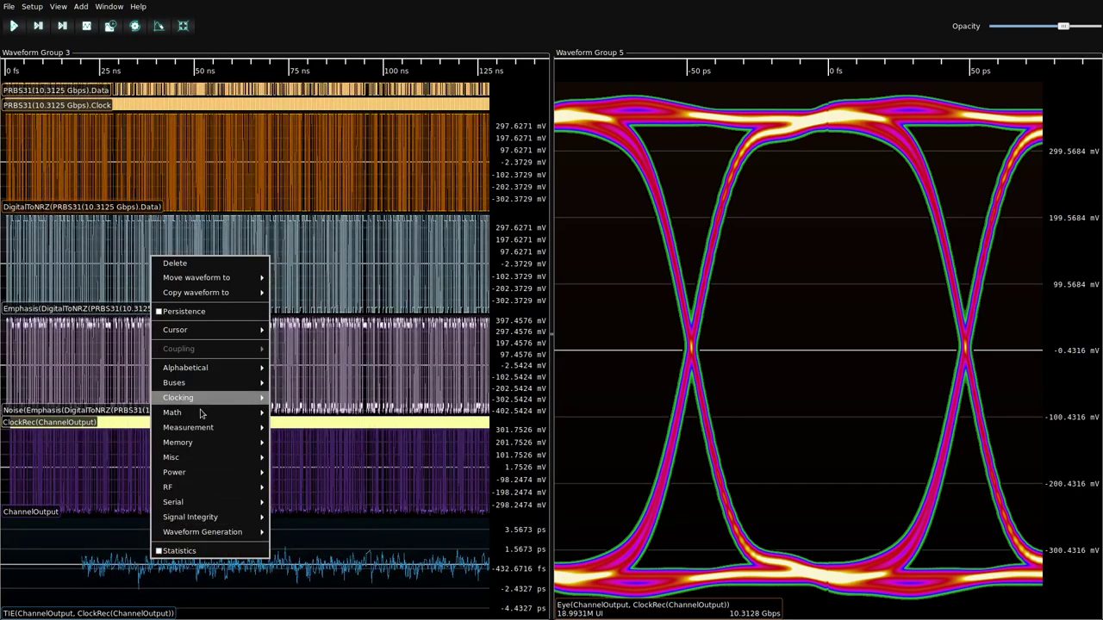
mouse_move(172, 412)
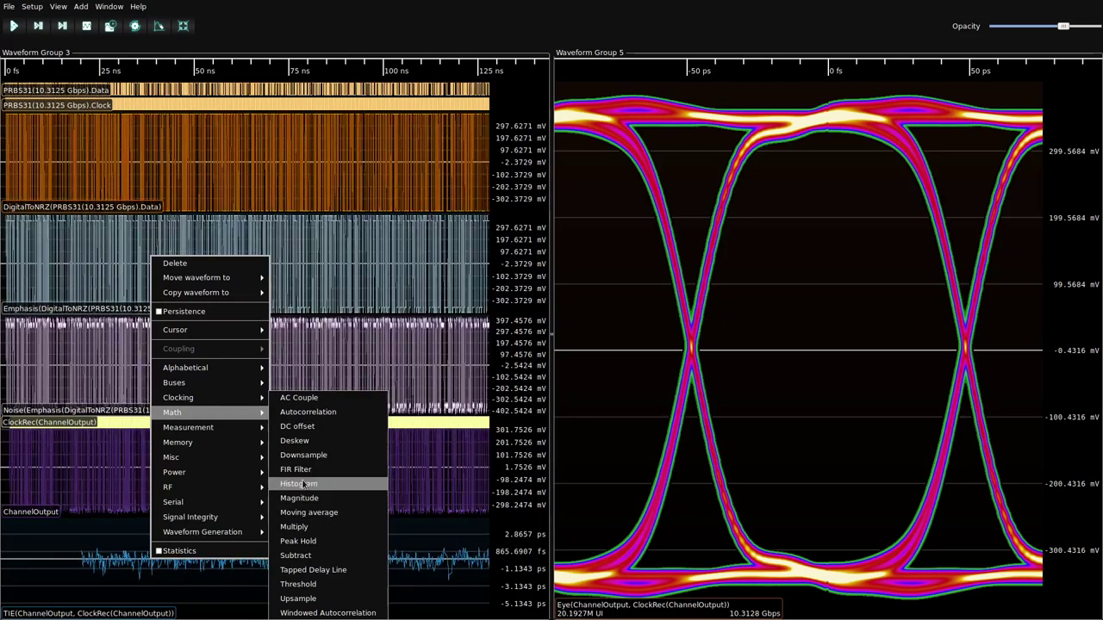
Add a TIE histogram in a new pane below the waveforms and zoom the timeline.
left_click(302, 485)
left_click_drag(138, 614, 238, 553)
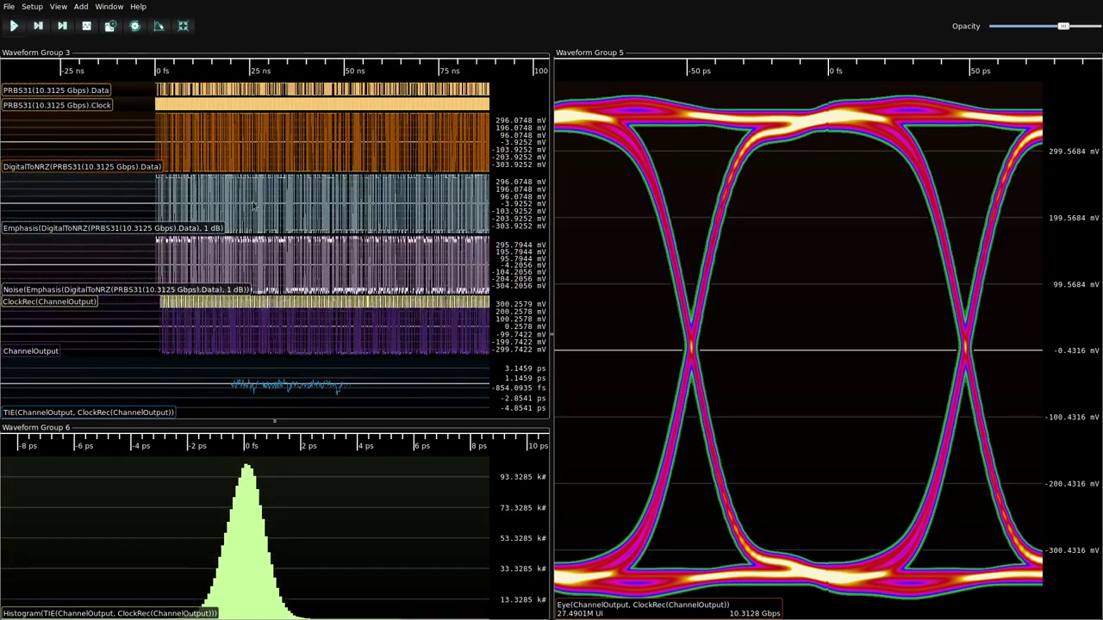
scroll(217, 325, "up", 3)
scroll(219, 327, "up", 5)
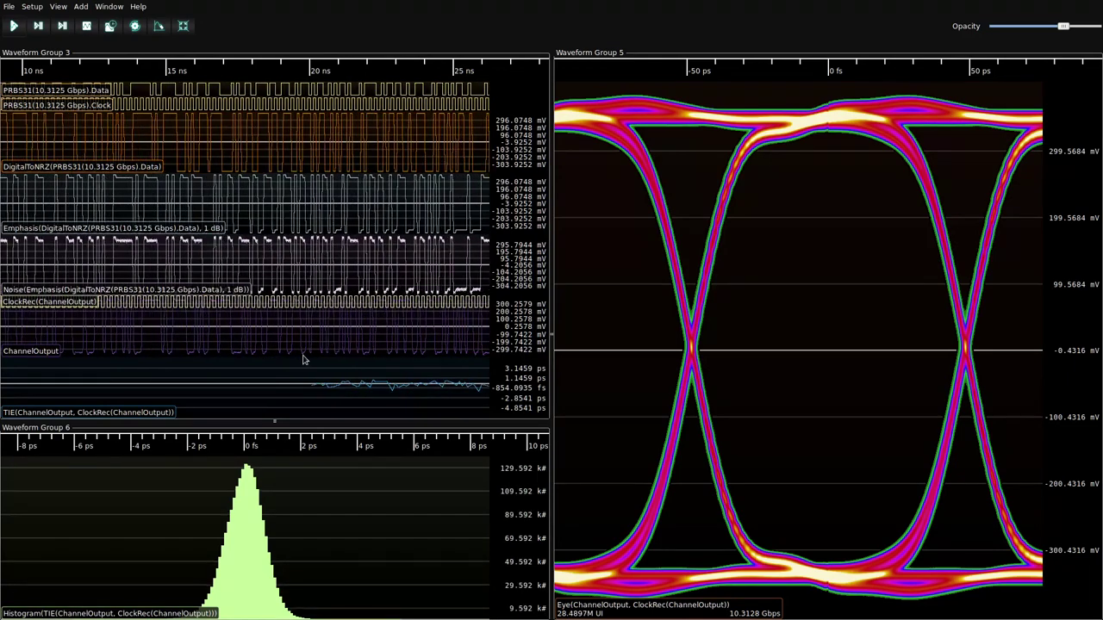
Add a TIE jitter spectrum under the eye diagram with a Blackman-Harris window.
right_click(394, 390)
mouse_move(446, 342)
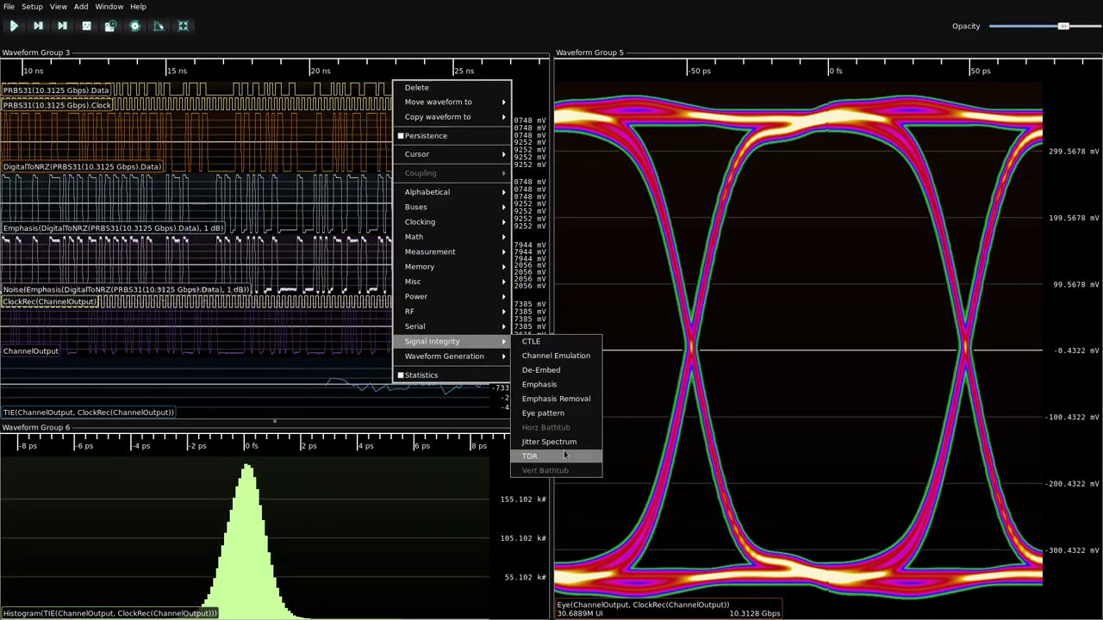
left_click(561, 442)
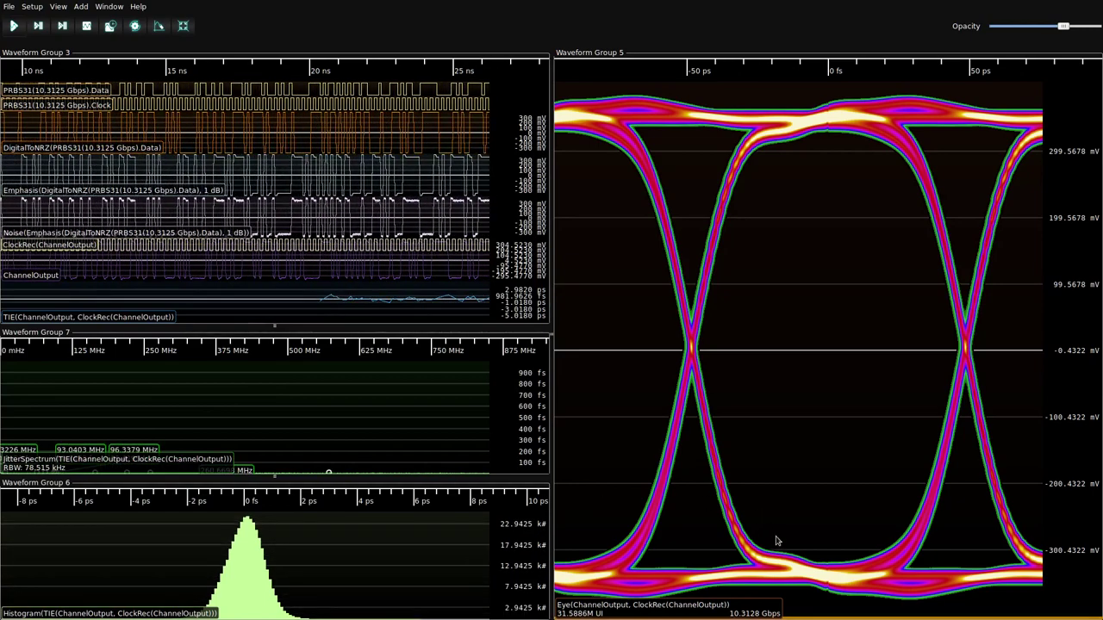
left_click_drag(777, 541, 755, 485)
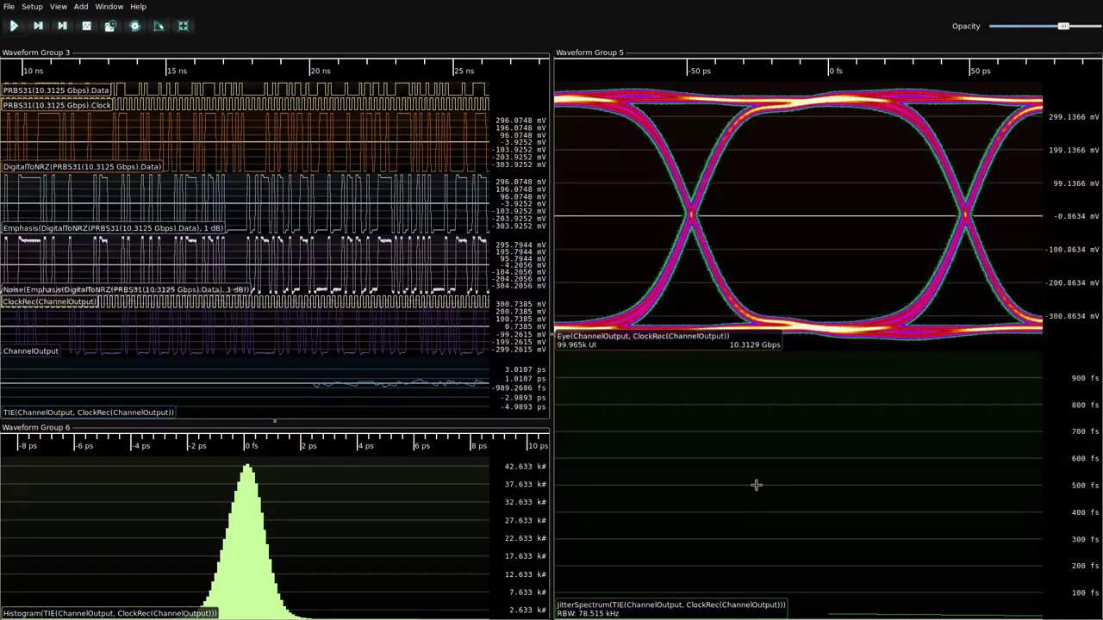
double_click(743, 606)
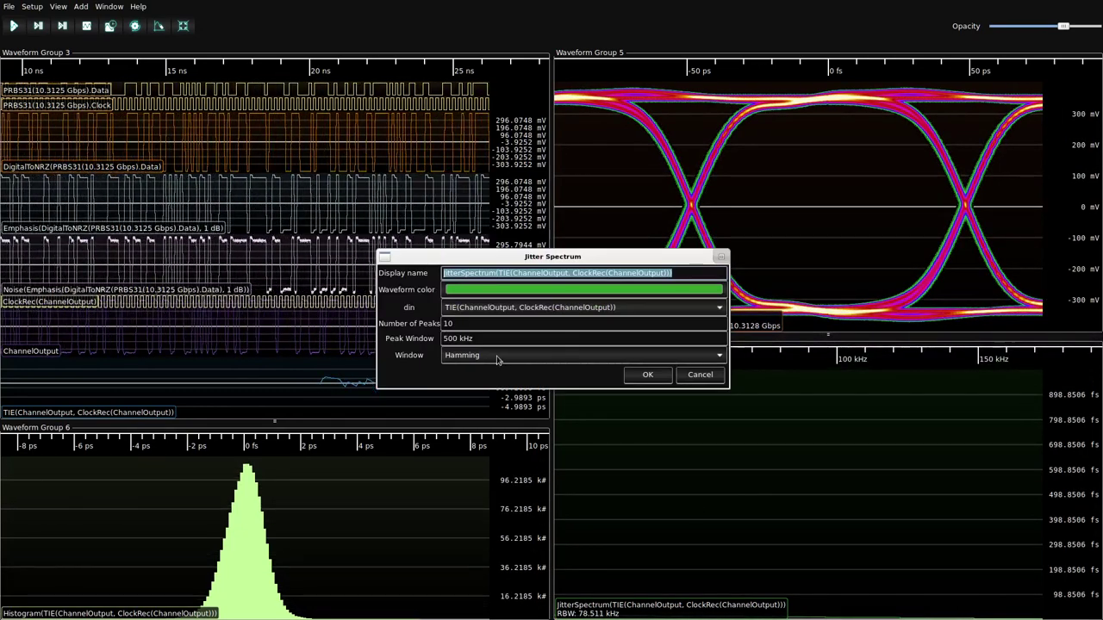
left_click(472, 356)
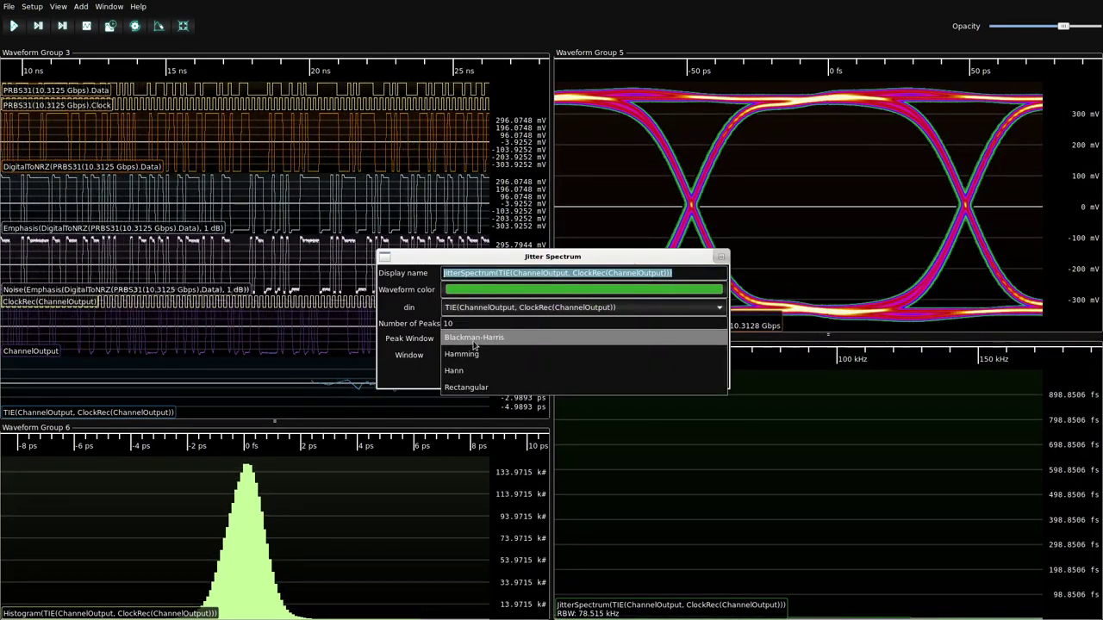
left_click(470, 337)
left_click(648, 374)
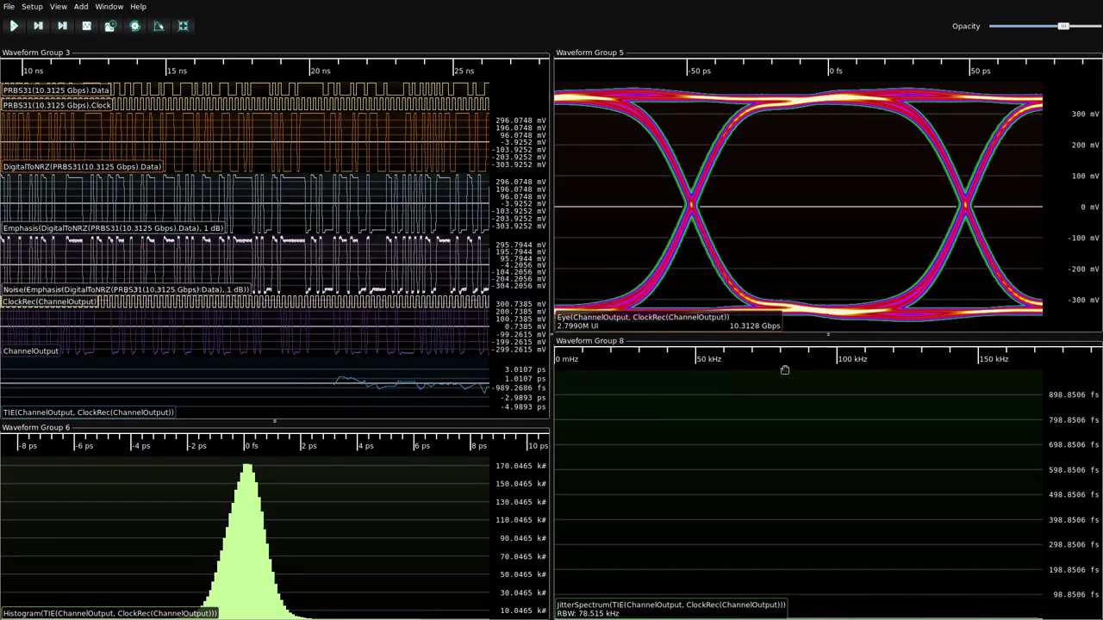
Zoom and pan the jitter spectrum so its frequency axis starts at 0 Hz.
scroll(754, 355, "down", 5)
scroll(750, 389, "down", 5)
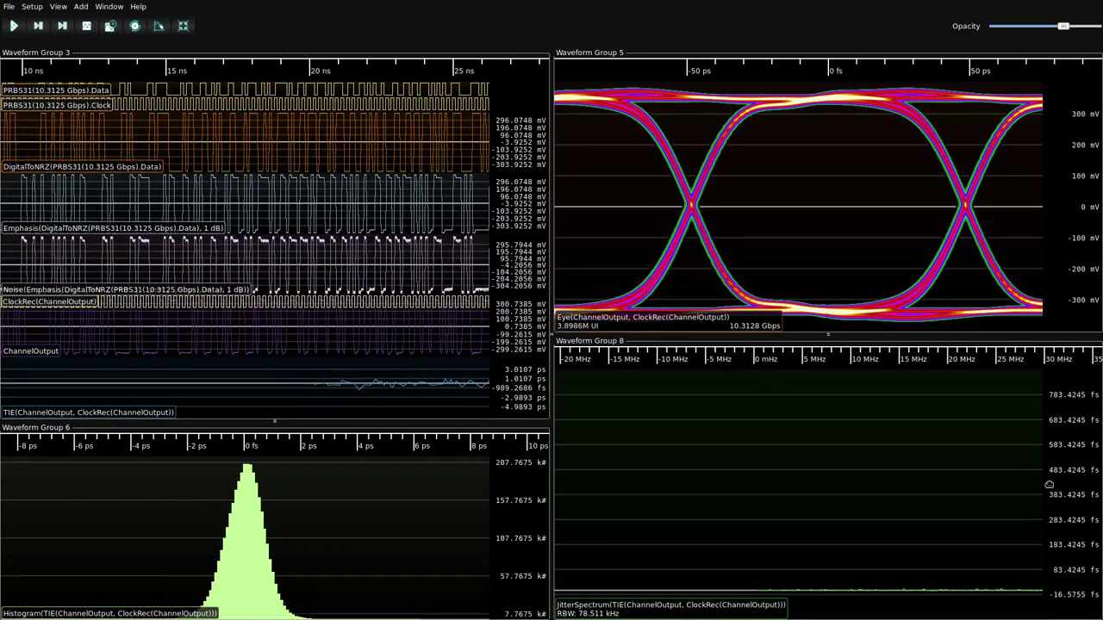
scroll(817, 365, "down", 3)
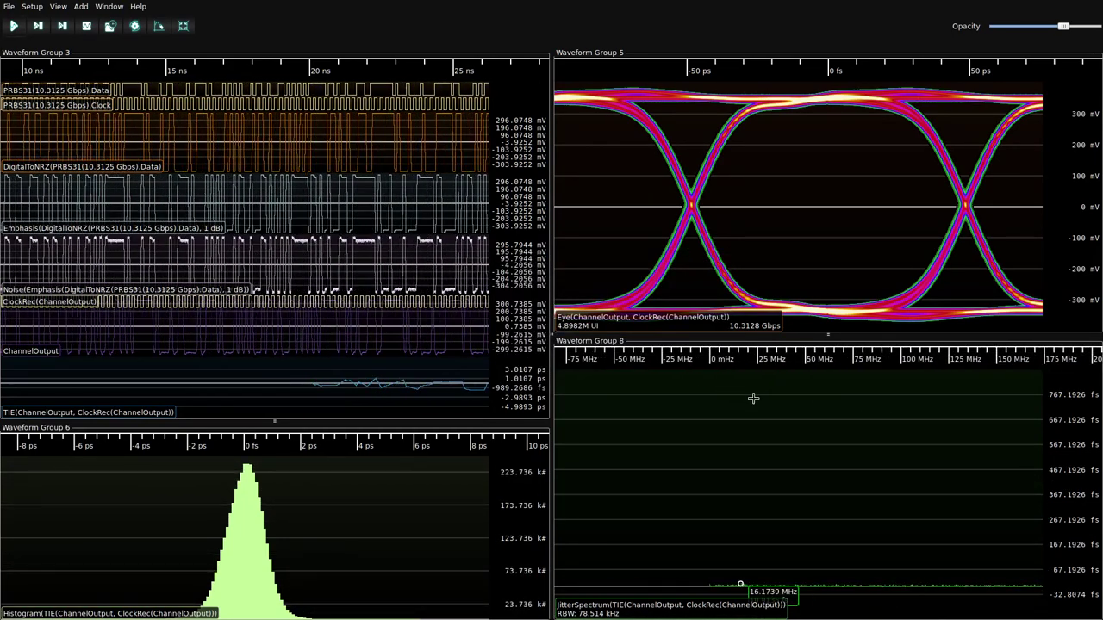
scroll(750, 394, "down", 3)
scroll(755, 397, "down", 2)
scroll(756, 397, "down", 1)
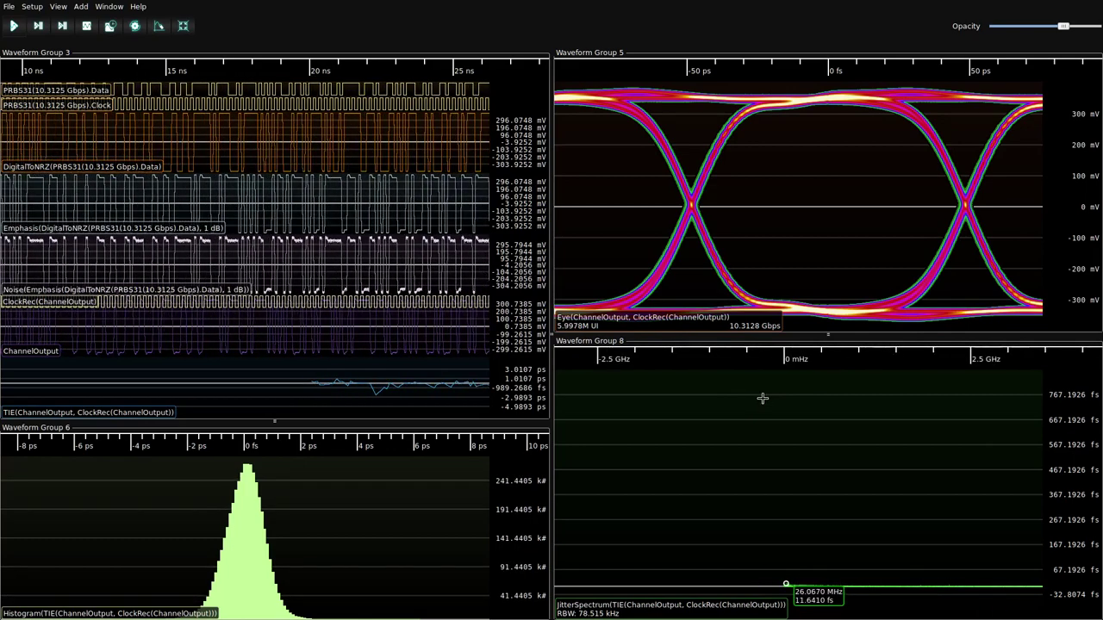
left_click_drag(894, 355, 675, 357)
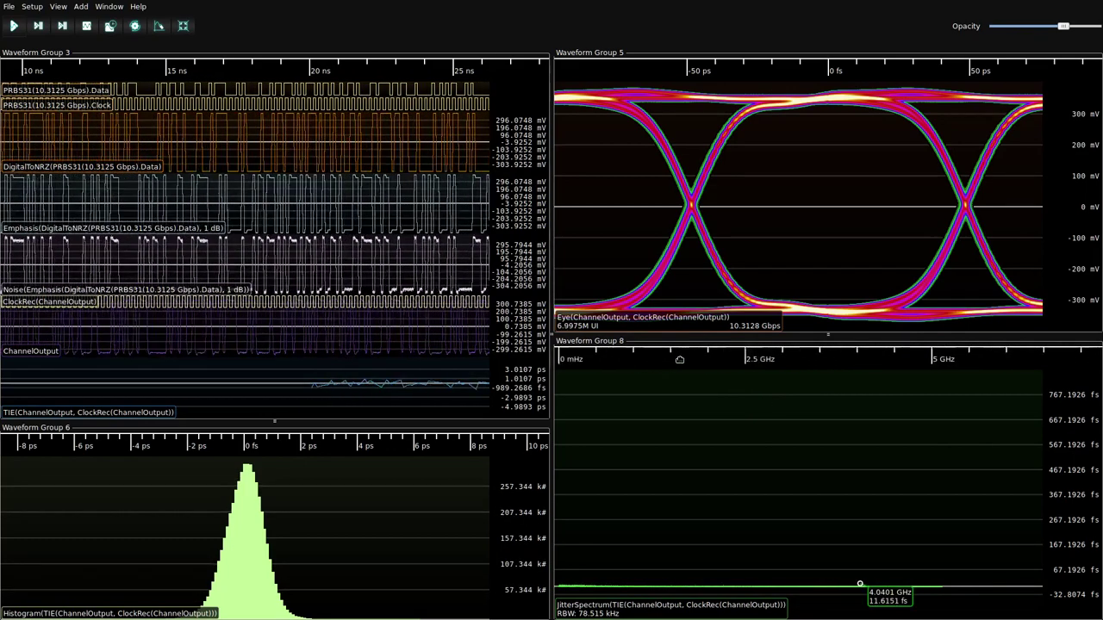
scroll(731, 387, "up", 1)
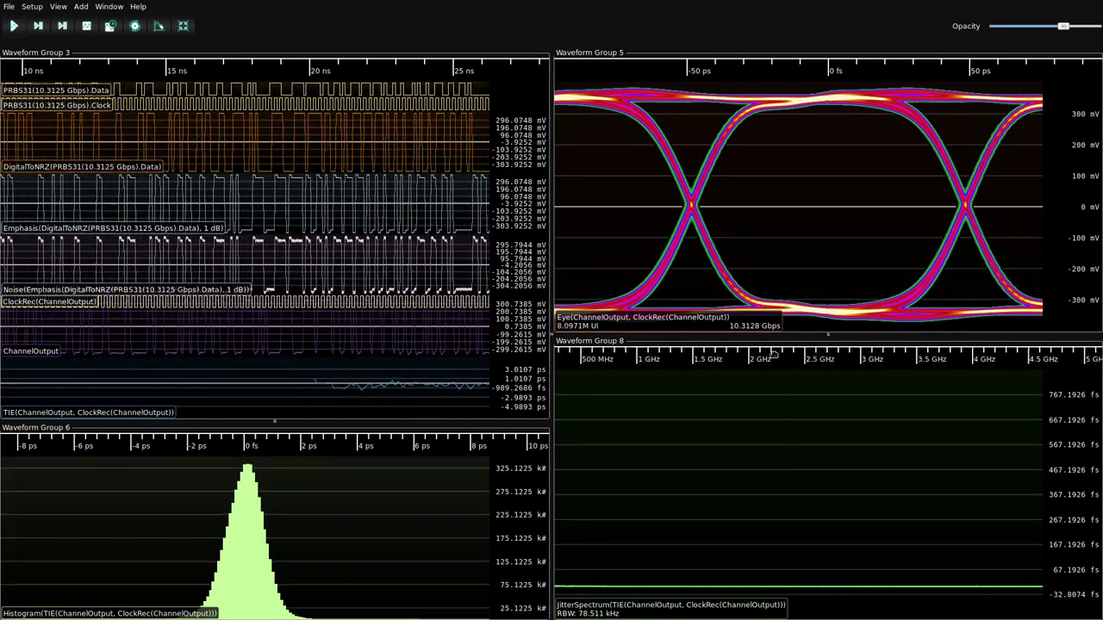
left_click_drag(804, 342, 835, 342)
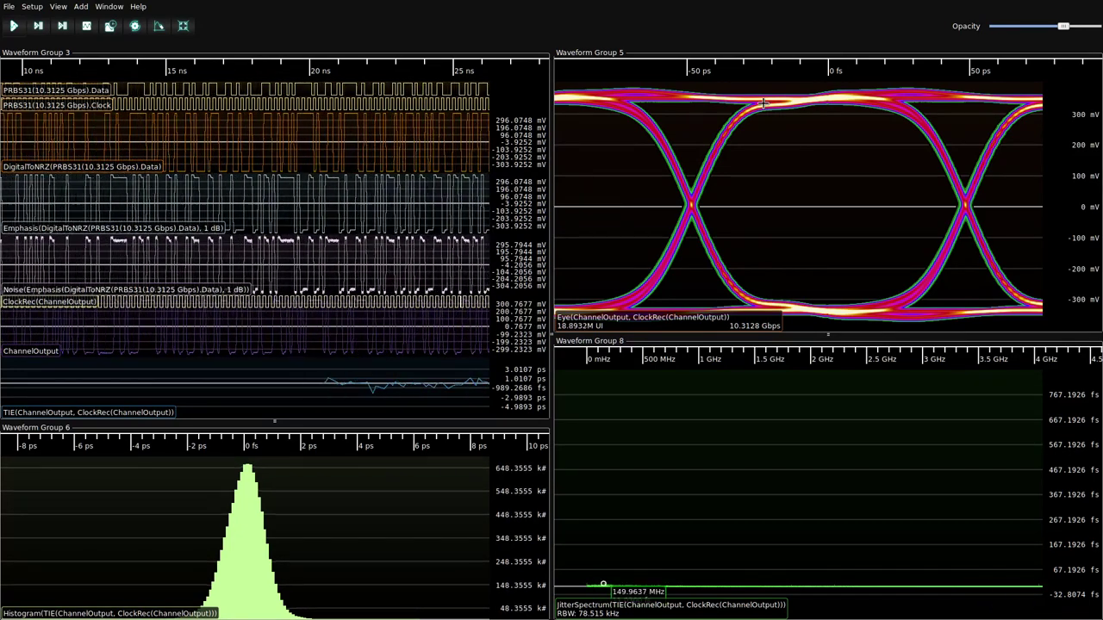
Load microstrip-long-fr408hr-interpolated.s2p as ChannelOutput's S-parameters and clear sweeps.
double_click(32, 352)
left_click(549, 312)
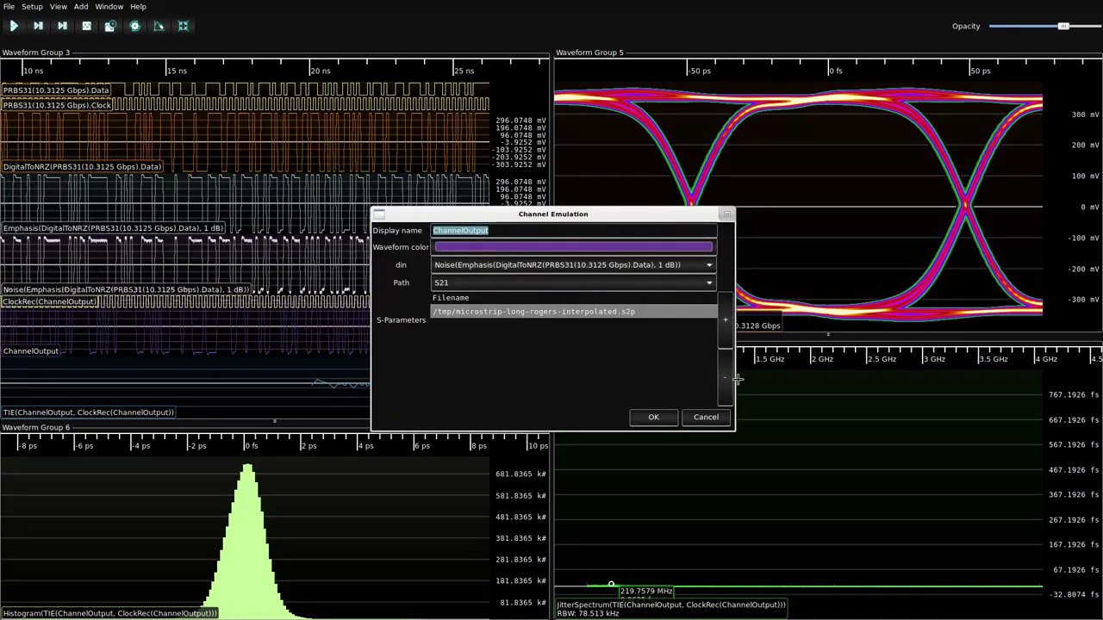
left_click(727, 330)
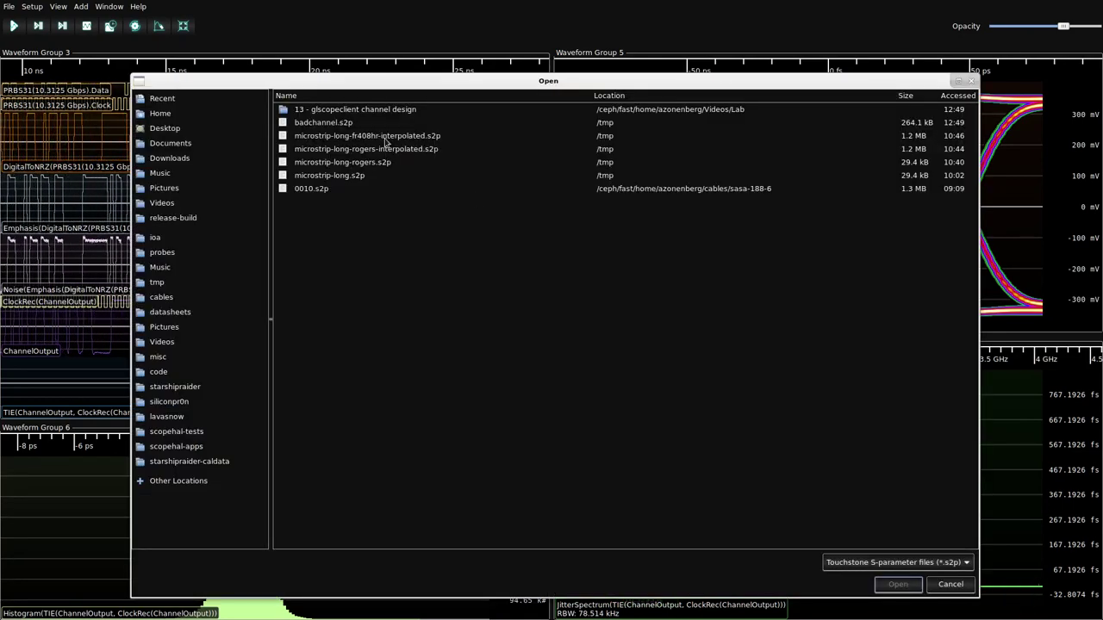
double_click(384, 138)
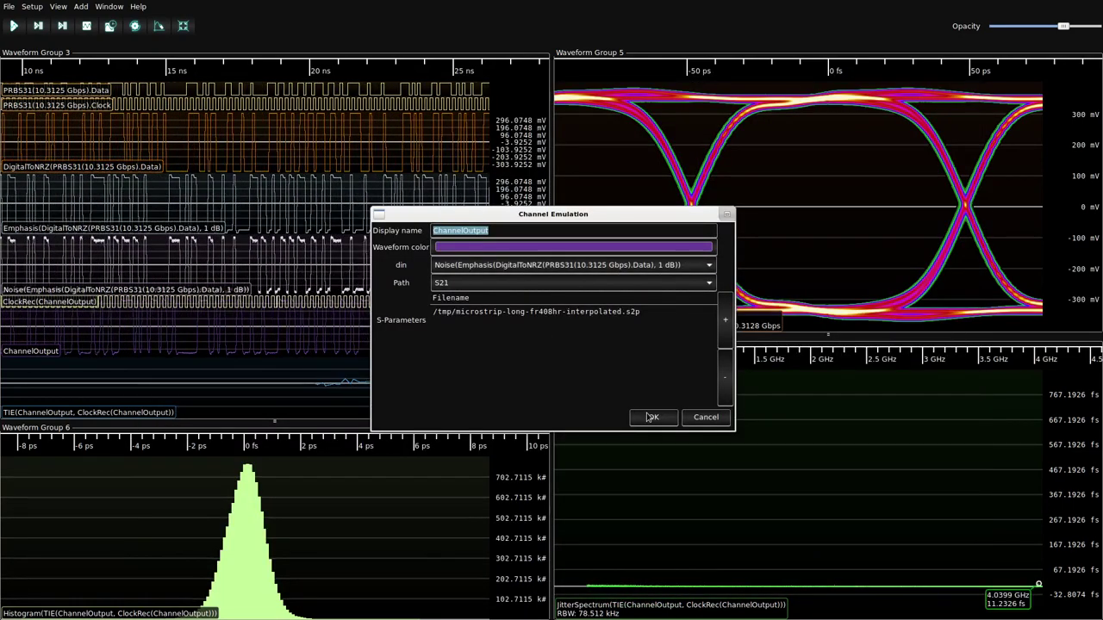
left_click(653, 418)
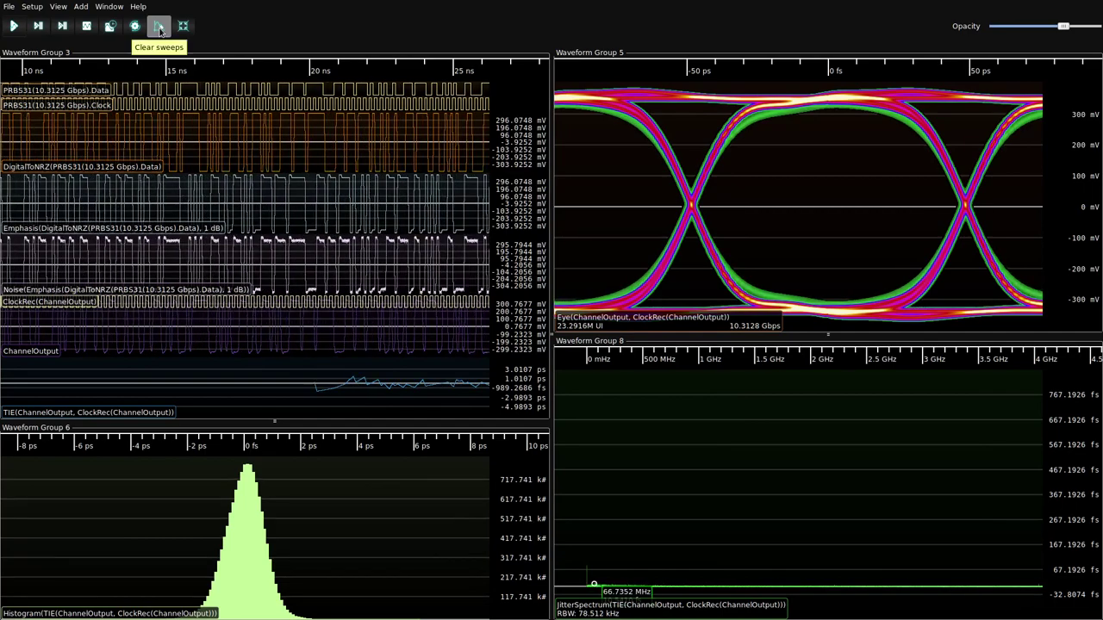
left_click(159, 27)
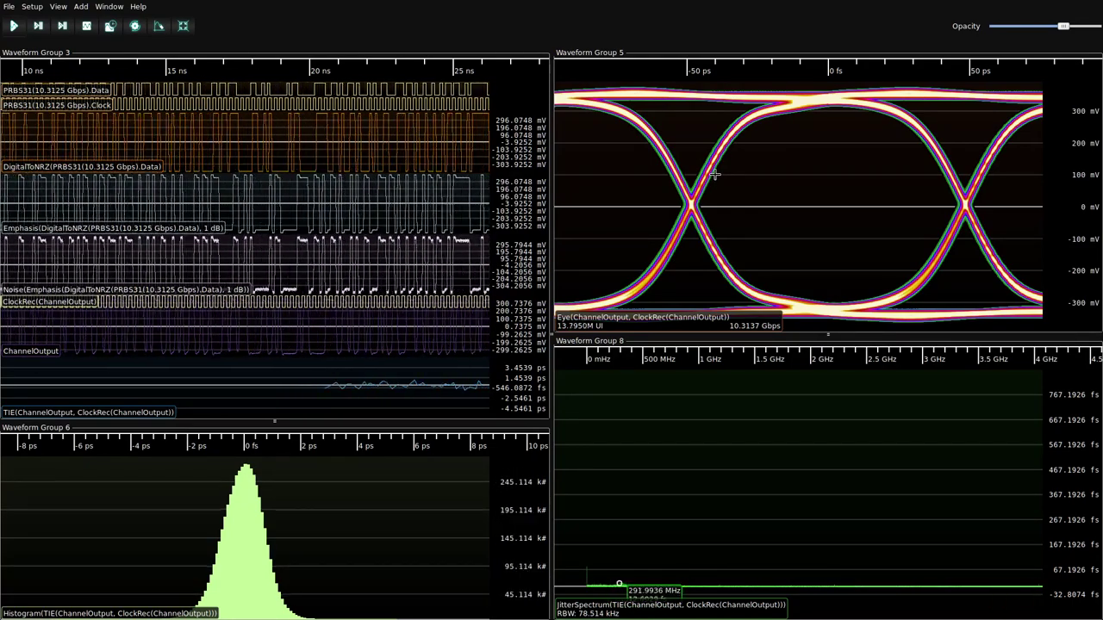
Add a Jitter filter on the PRBS31 clock: 5 ps Pj at 312.5 MHz, 1 ps Rj.
right_click(247, 102)
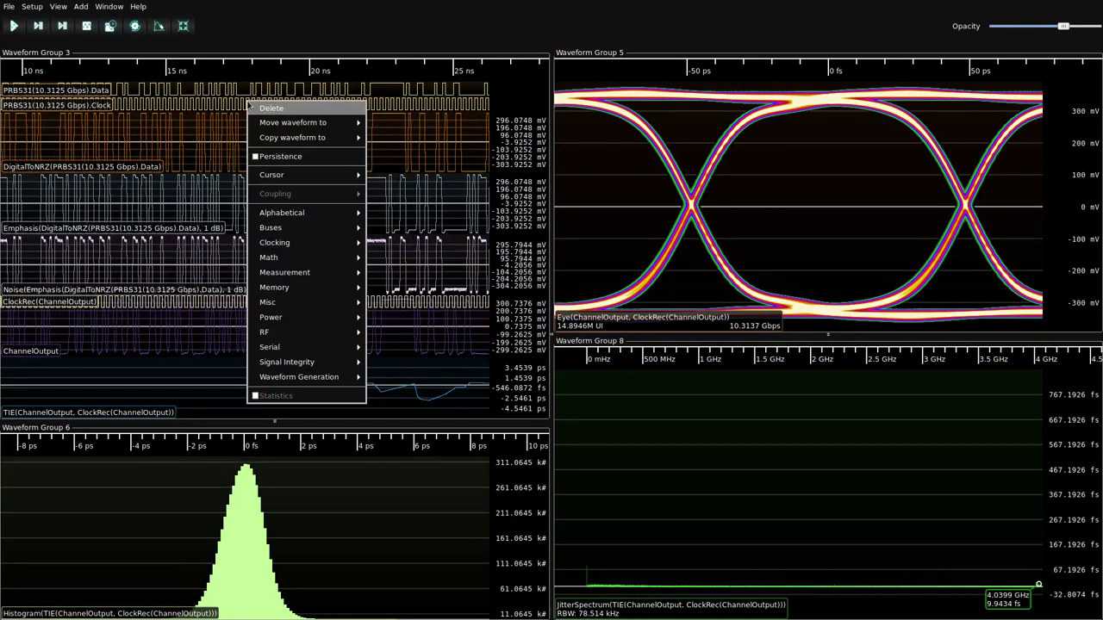
mouse_move(299, 378)
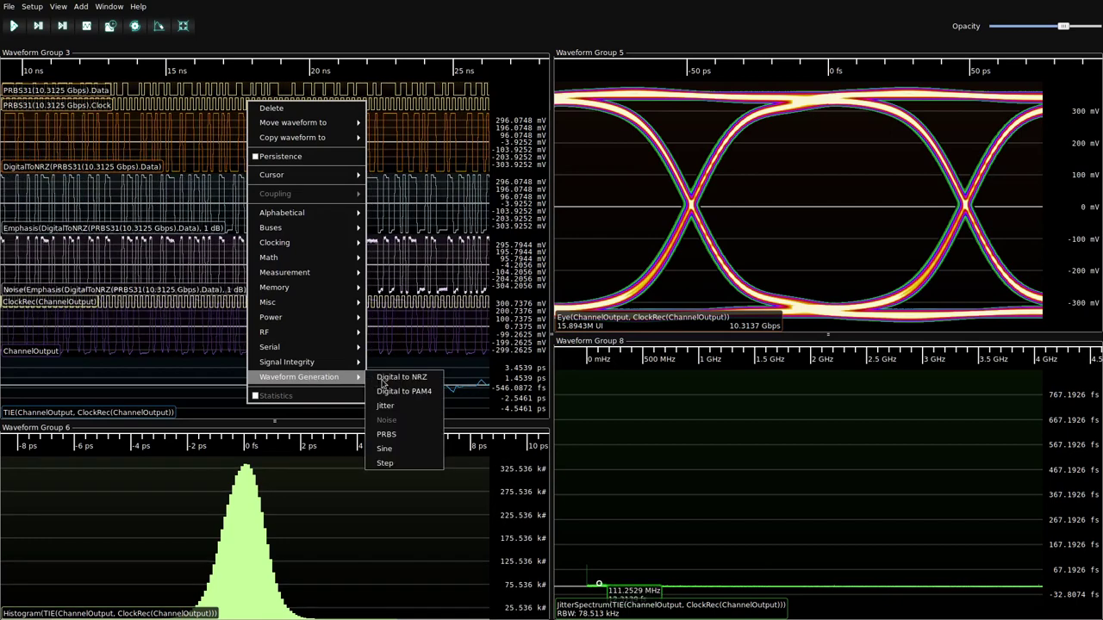
left_click(380, 406)
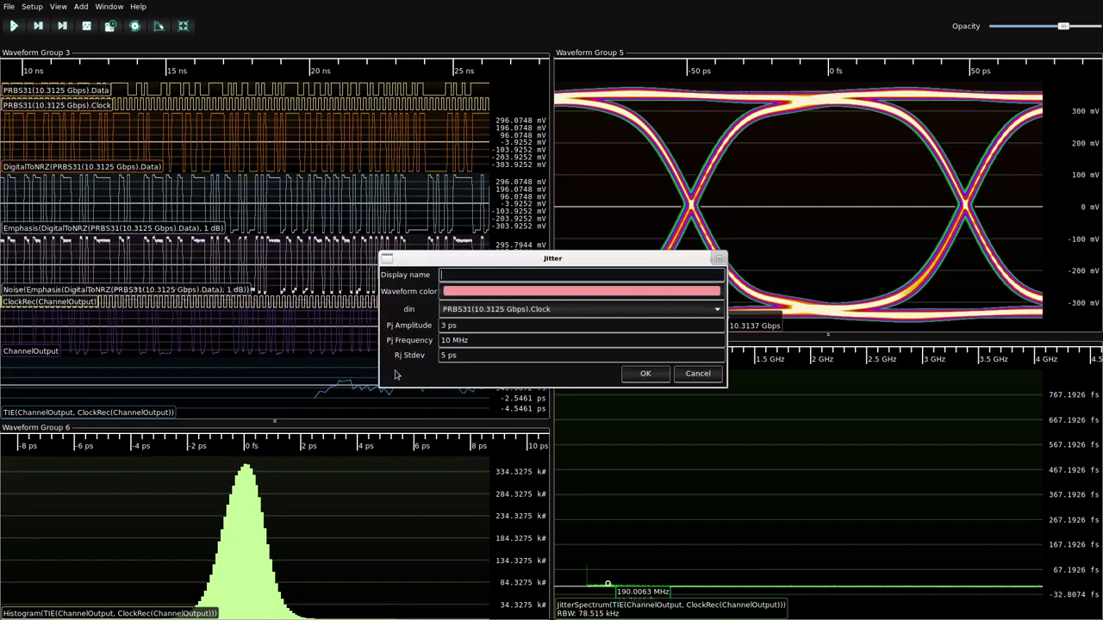
left_click(462, 324)
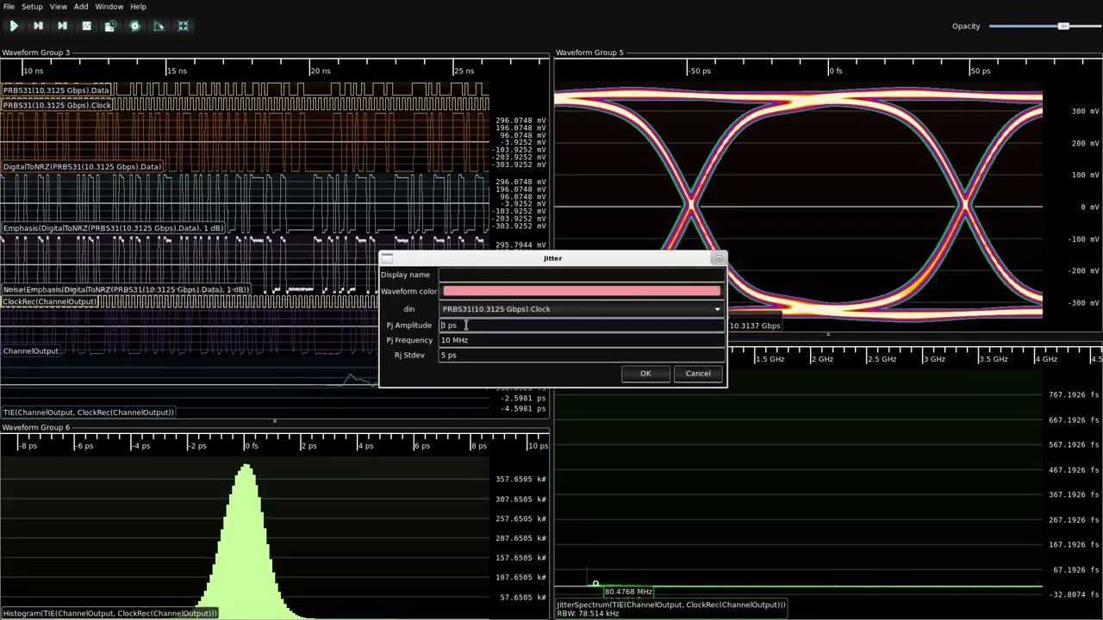
type("5")
key("Tab")
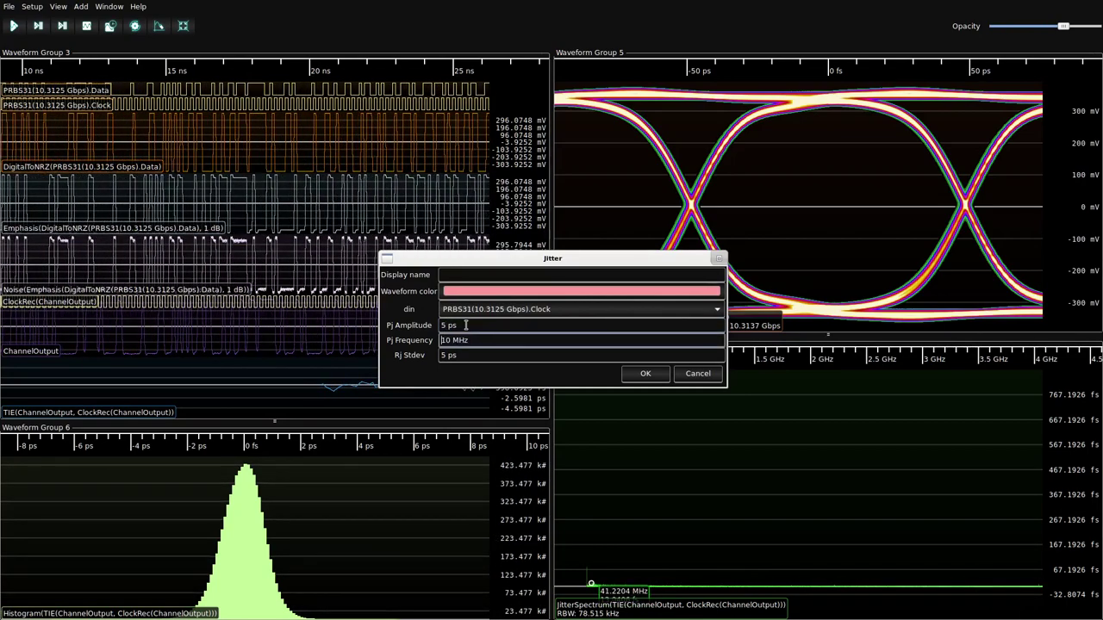
type("312")
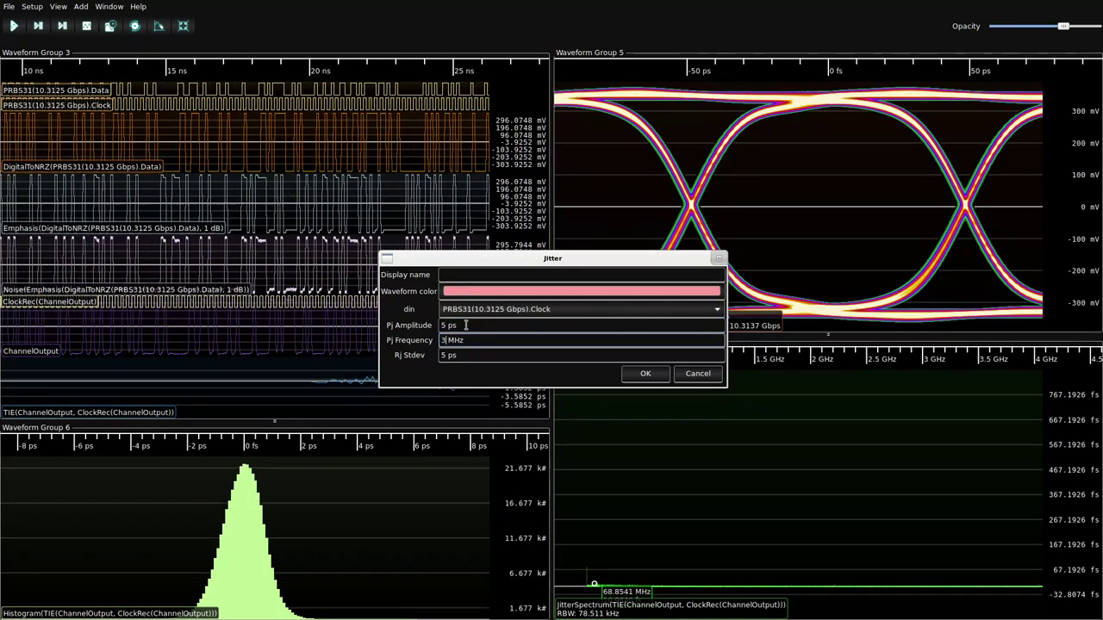
type(".5")
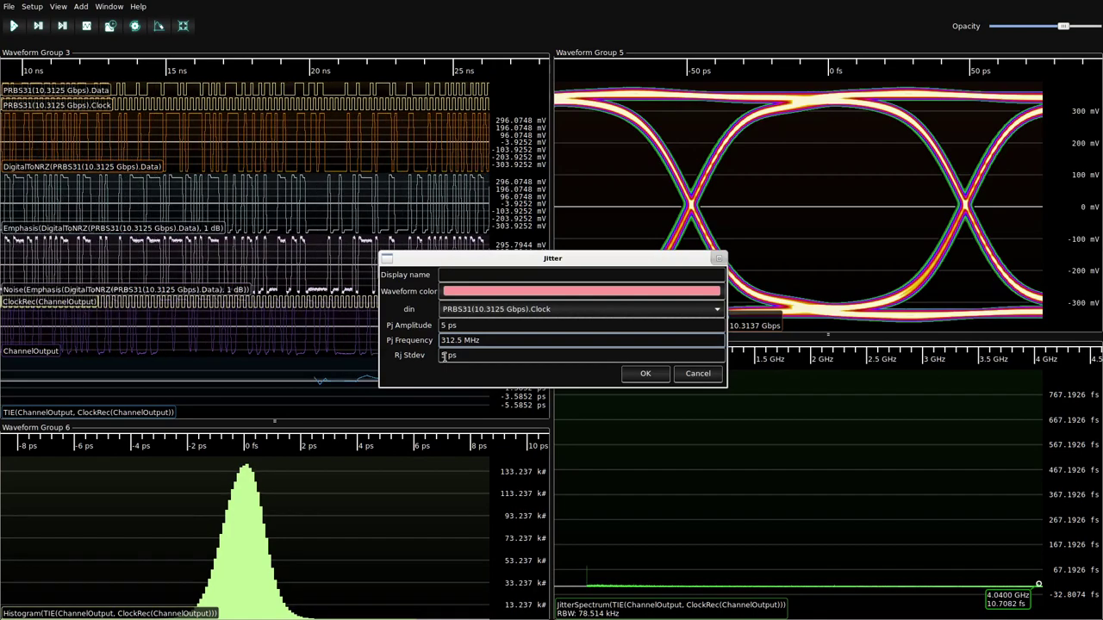
double_click(443, 356)
type("1")
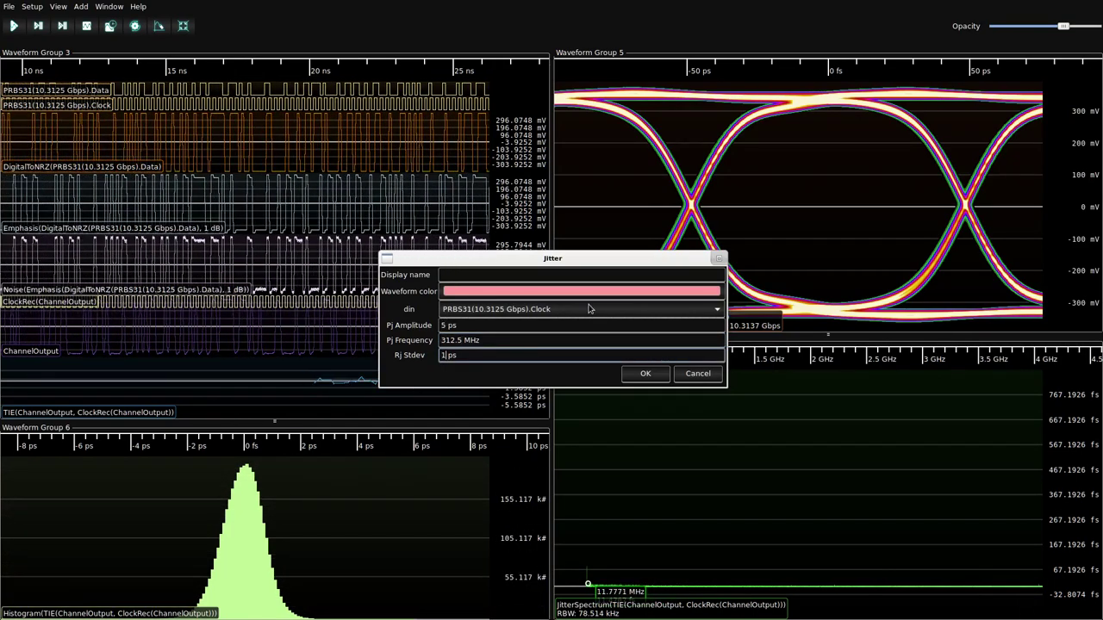
left_click(657, 377)
left_click(657, 376)
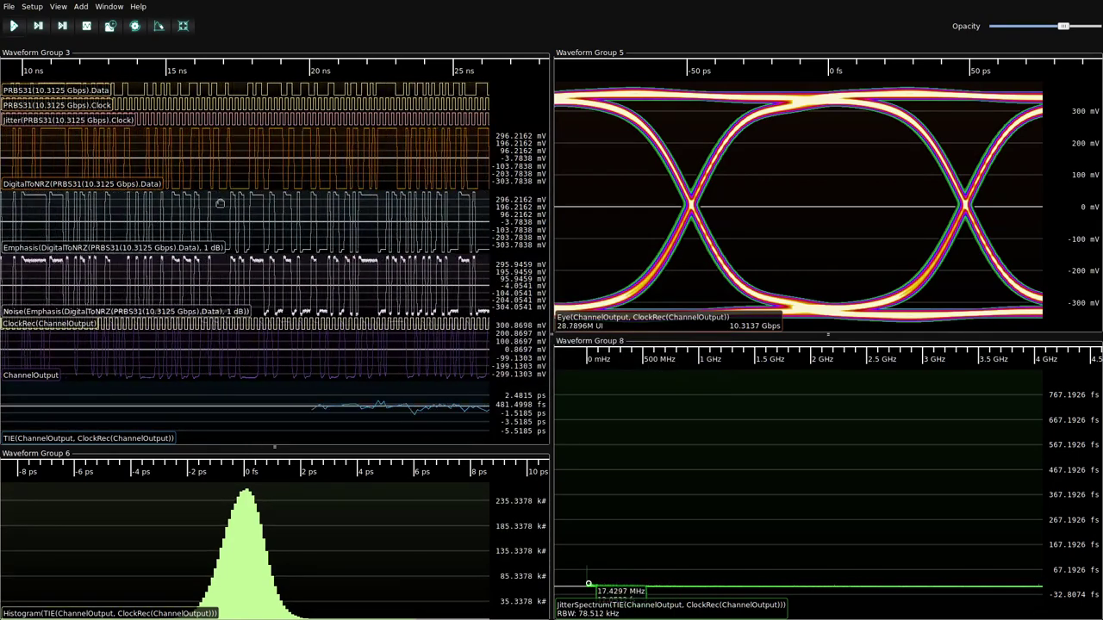
Set the DigitalToNRZ clock to Jitter(PRBS31(10.3125 Gbps).Clock) and clear sweeps.
double_click(57, 226)
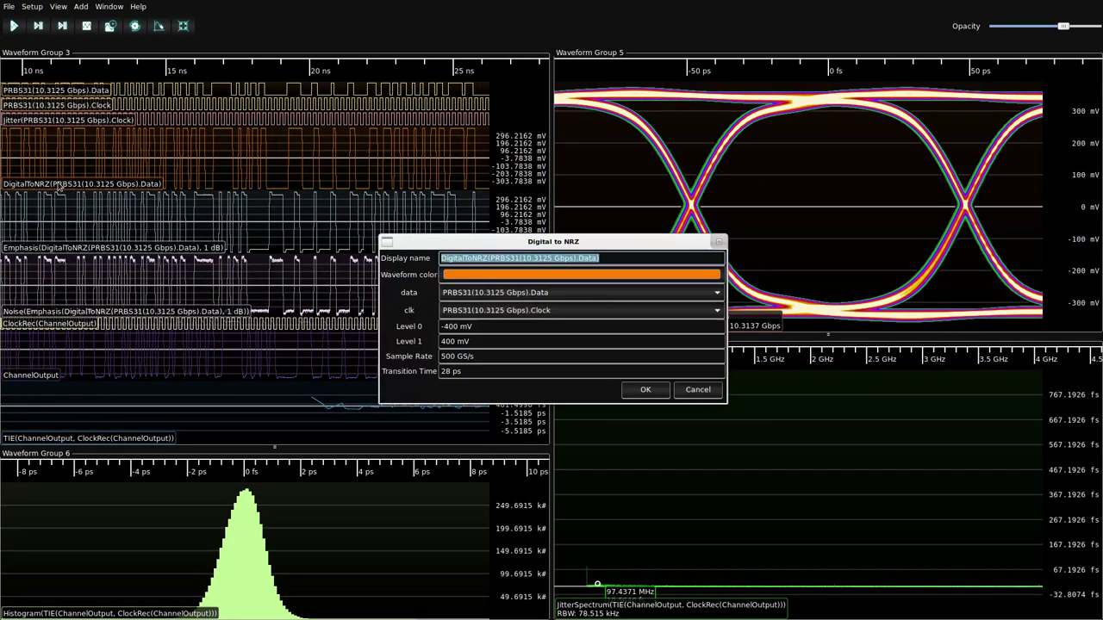
left_click(495, 312)
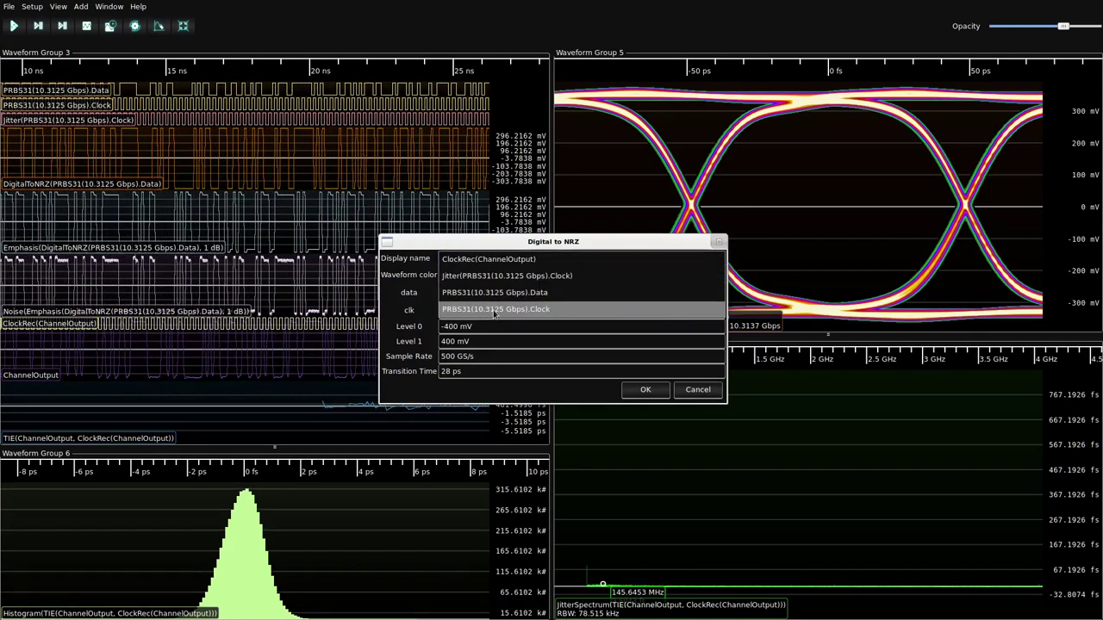
left_click(509, 278)
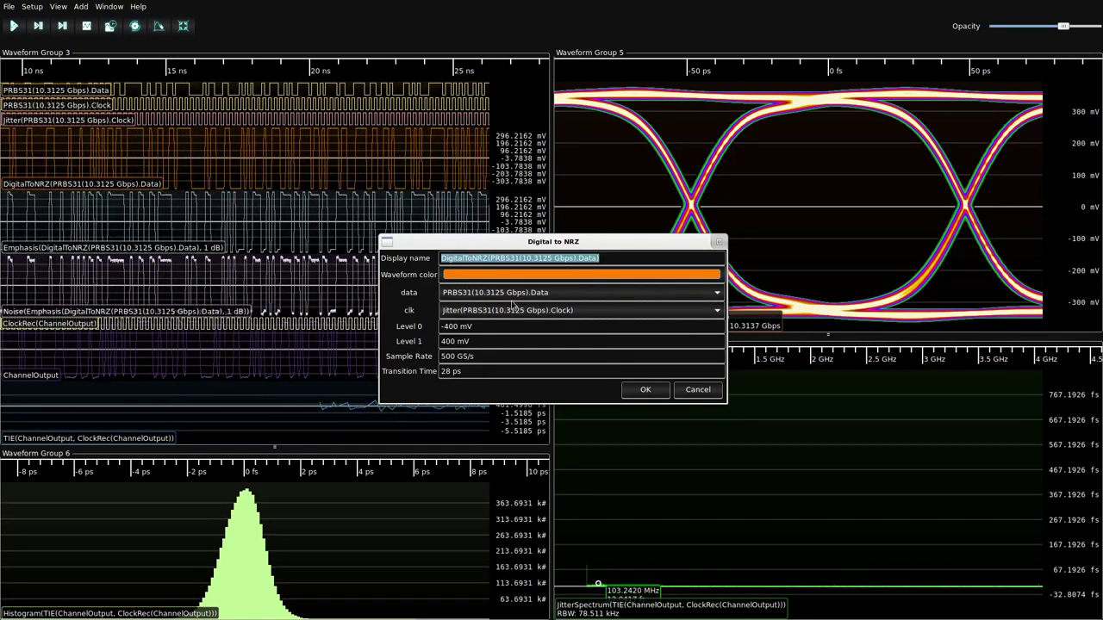
left_click(648, 391)
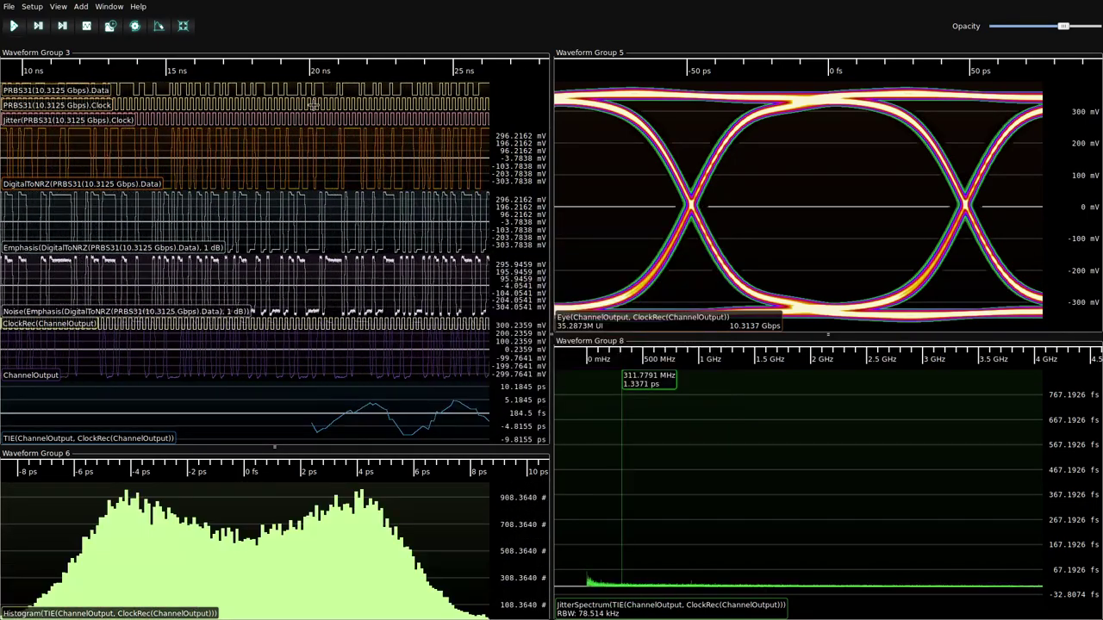
left_click(158, 30)
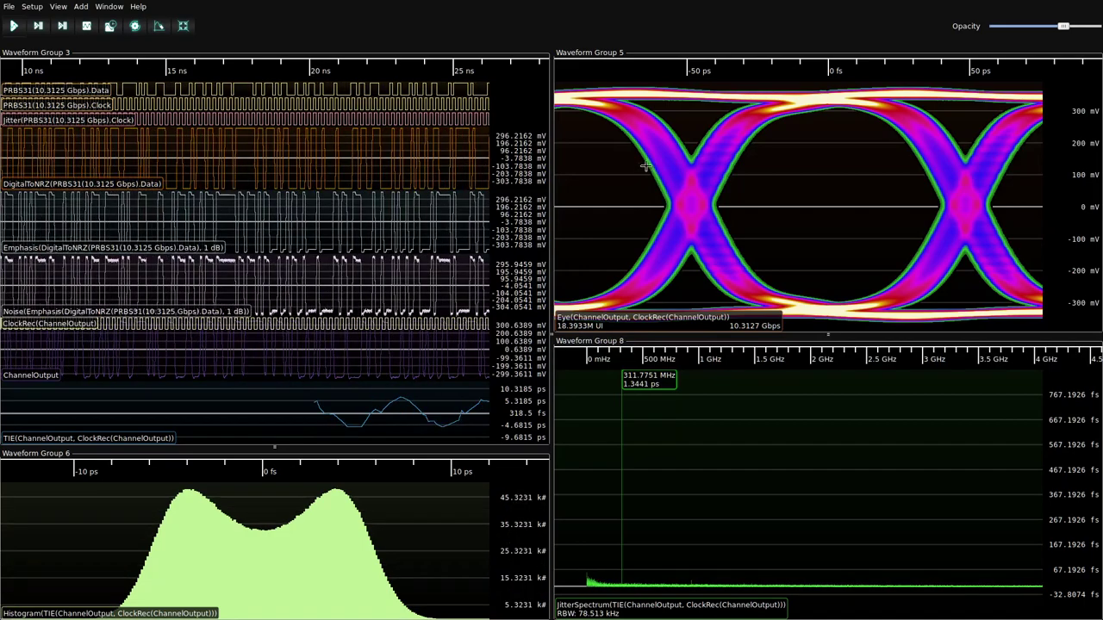
Set the PRBS31 generator's data rate to 28 Gbps.
double_click(88, 100)
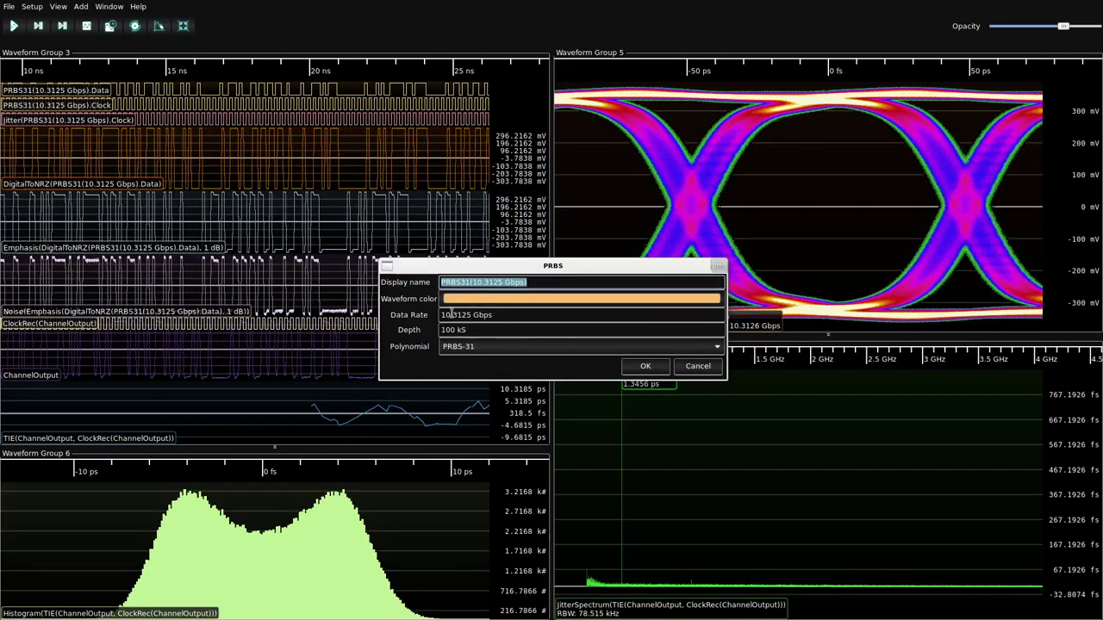
left_click_drag(470, 315, 440, 312)
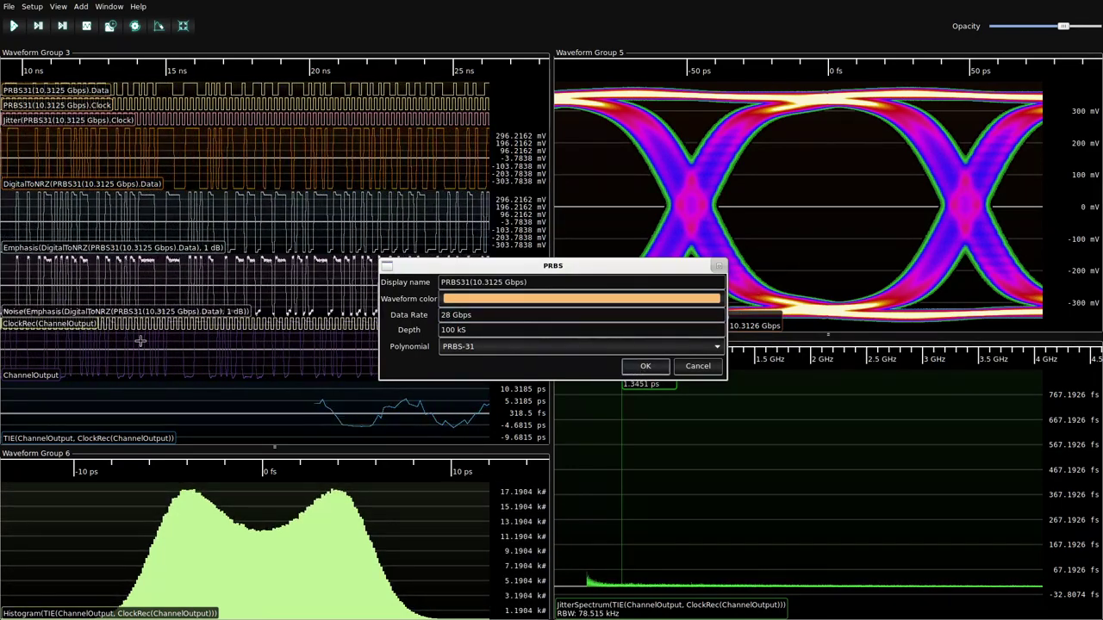
left_click(645, 366)
Set the clock recovery symbol rate to 28 GHz and clear the accumulated sweeps.
double_click(520, 320)
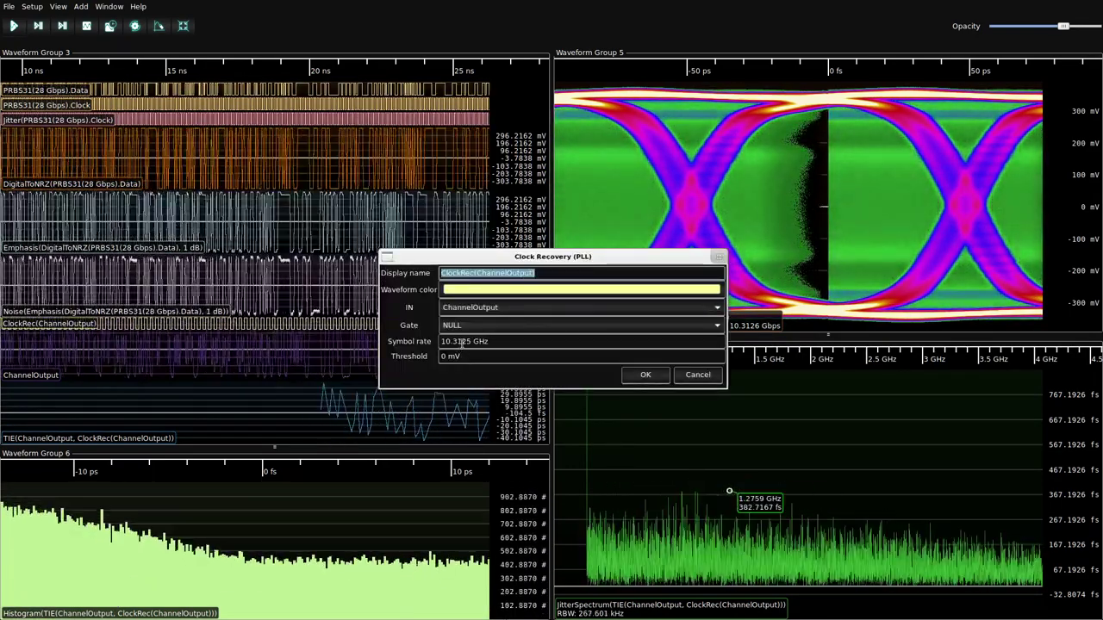
left_click_drag(487, 341, 419, 341)
type("25")
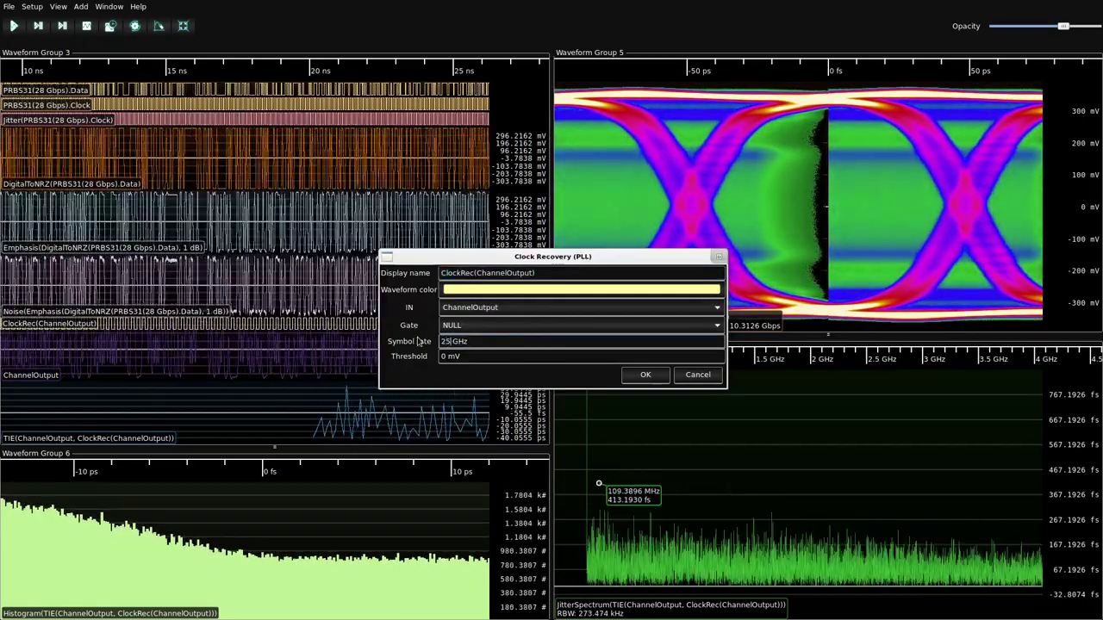
left_click(645, 374)
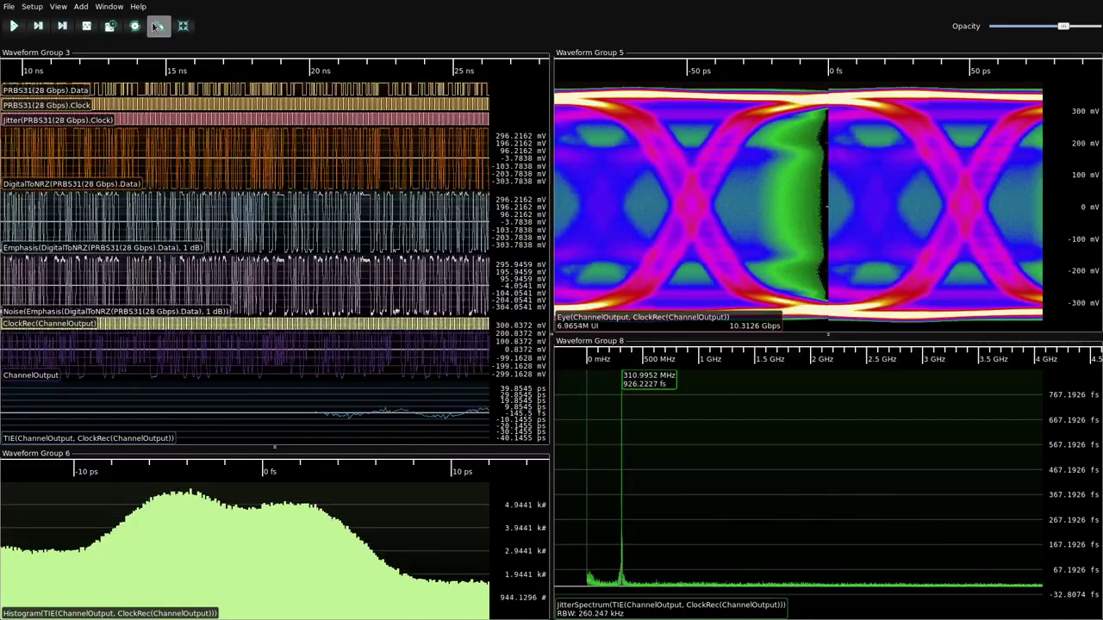
left_click(158, 25)
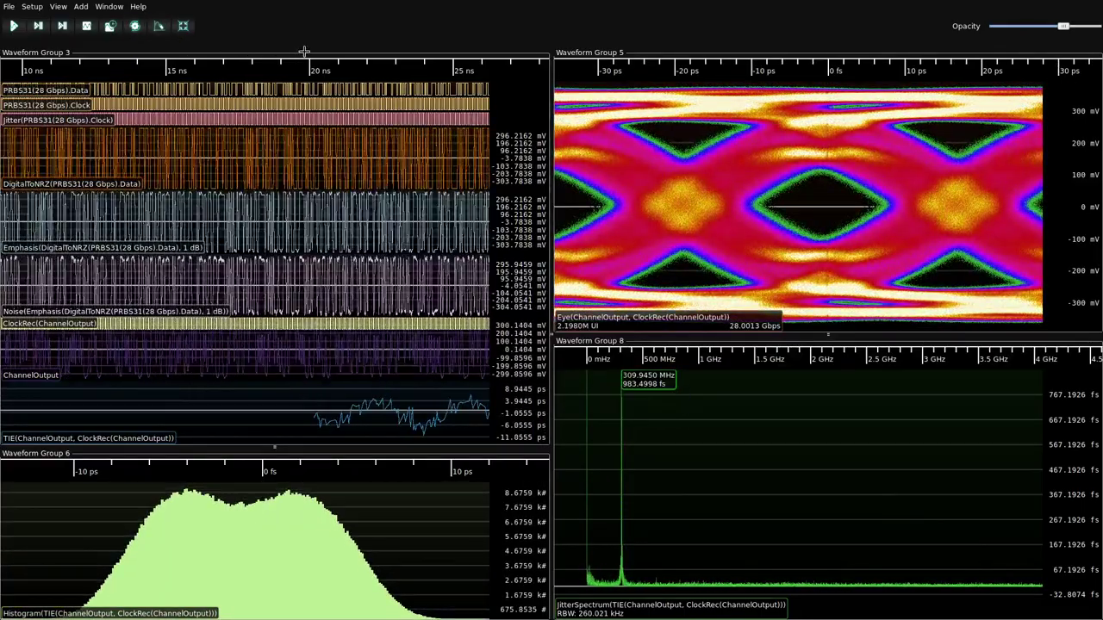
Cut the jitter source's Pj Amplitude to 1 ps and clear sweeps so the eye redraws.
double_click(82, 121)
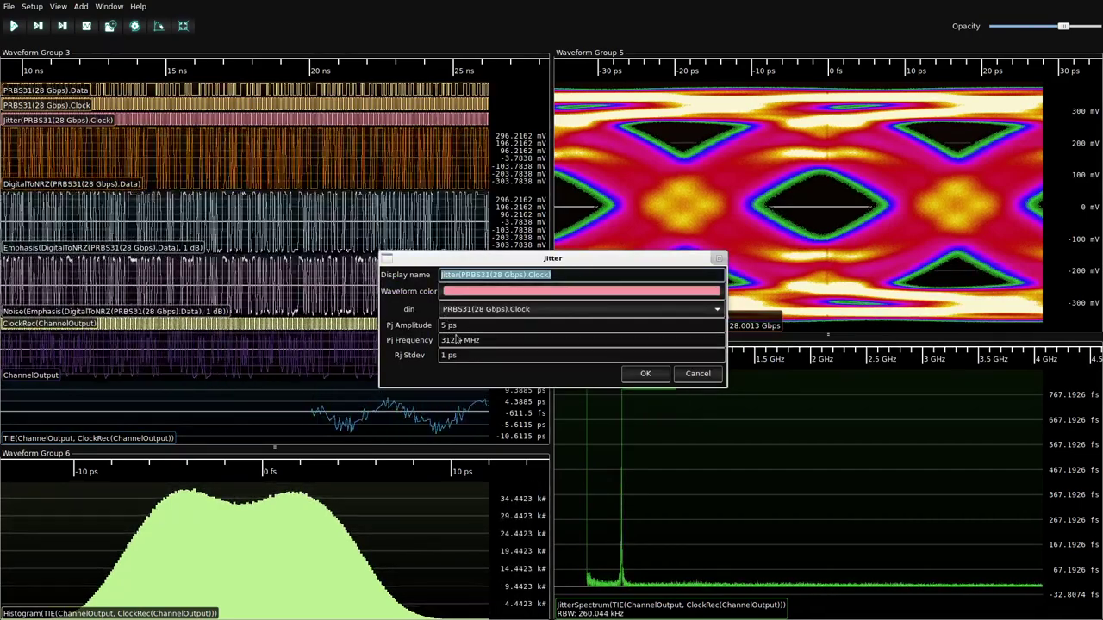
left_click_drag(444, 325, 435, 326)
type("1")
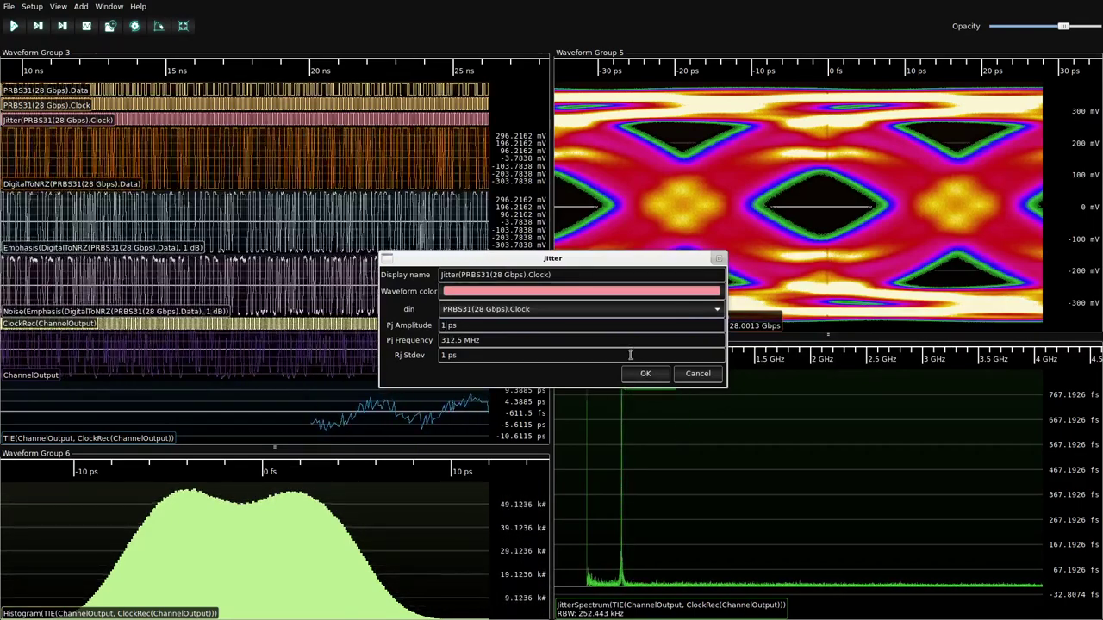
left_click(642, 373)
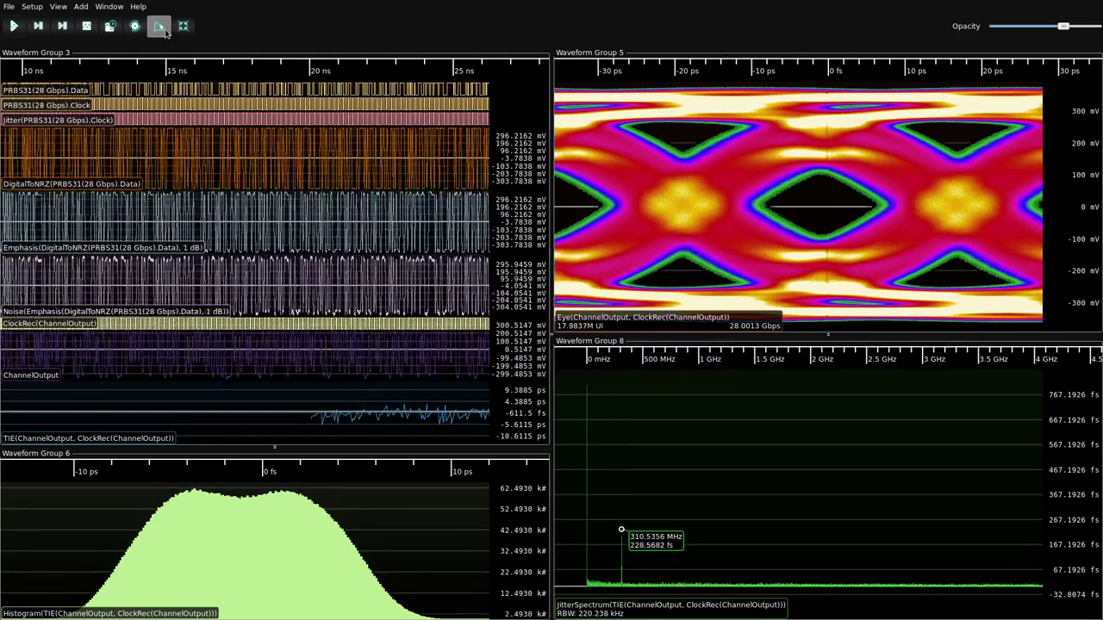
left_click(160, 27)
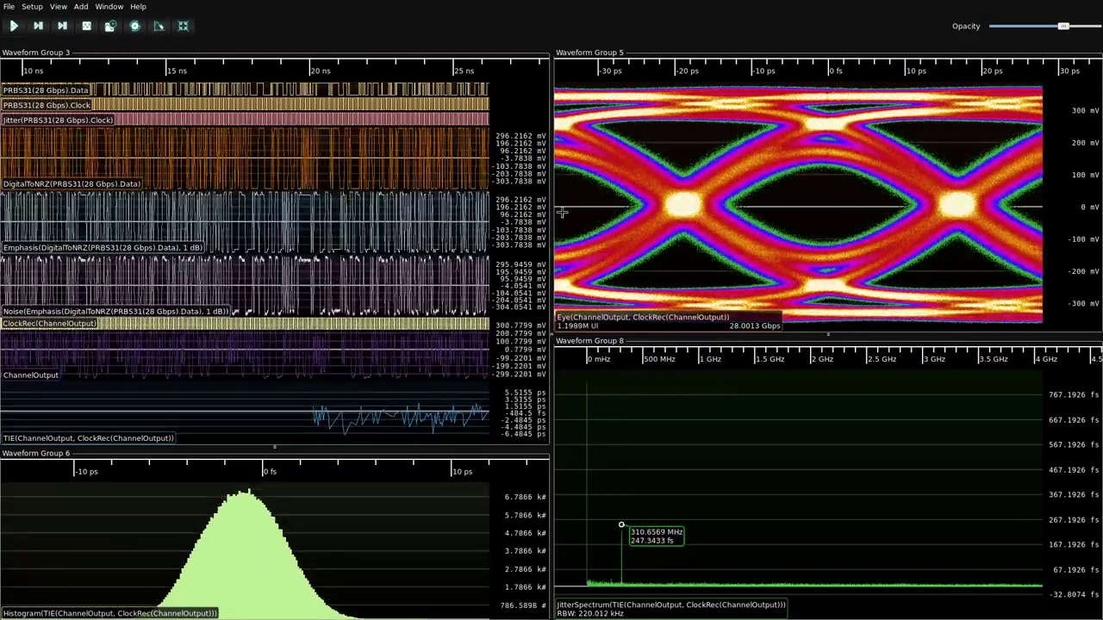
Replace ChannelOutput's fr408hr .s2p with microstrip-long-rogers-interpolated.s2p, then clear sweeps.
double_click(422, 354)
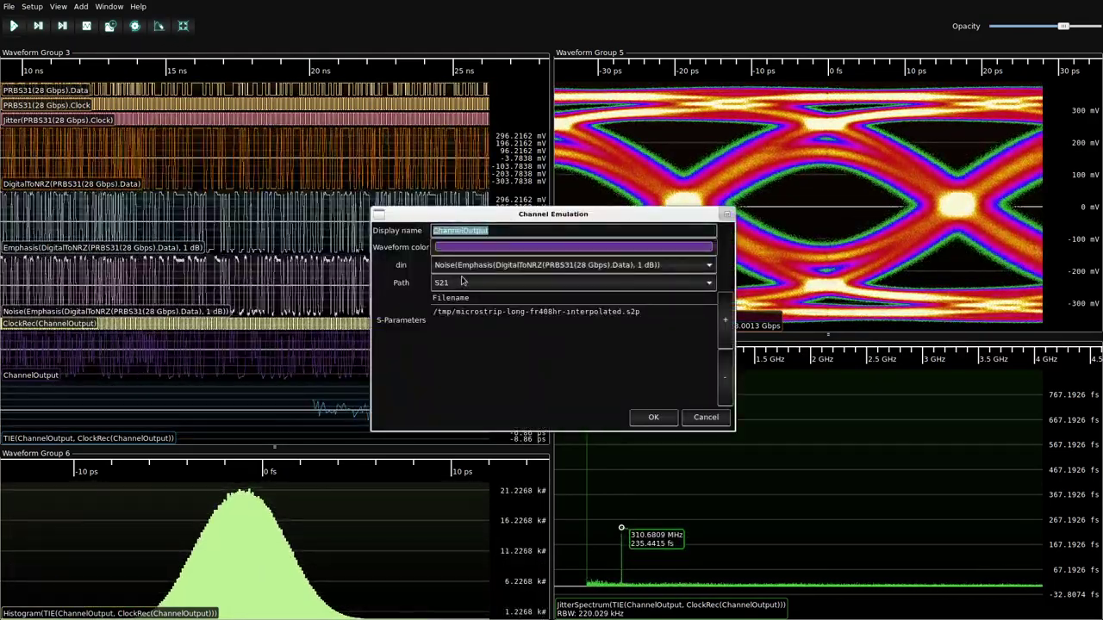
left_click(480, 313)
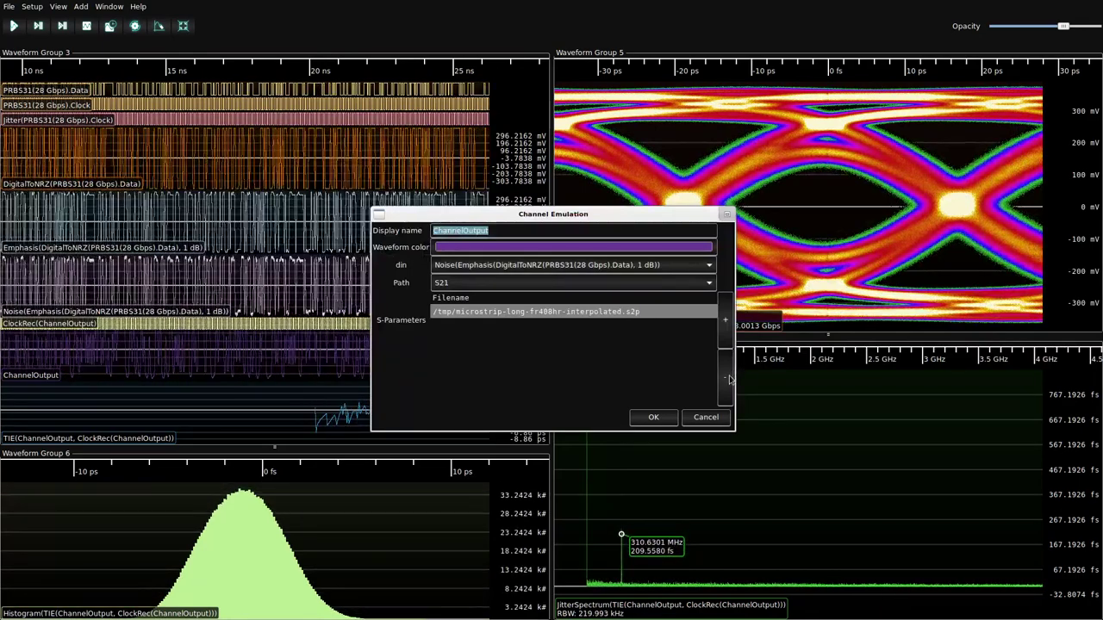
left_click(726, 378)
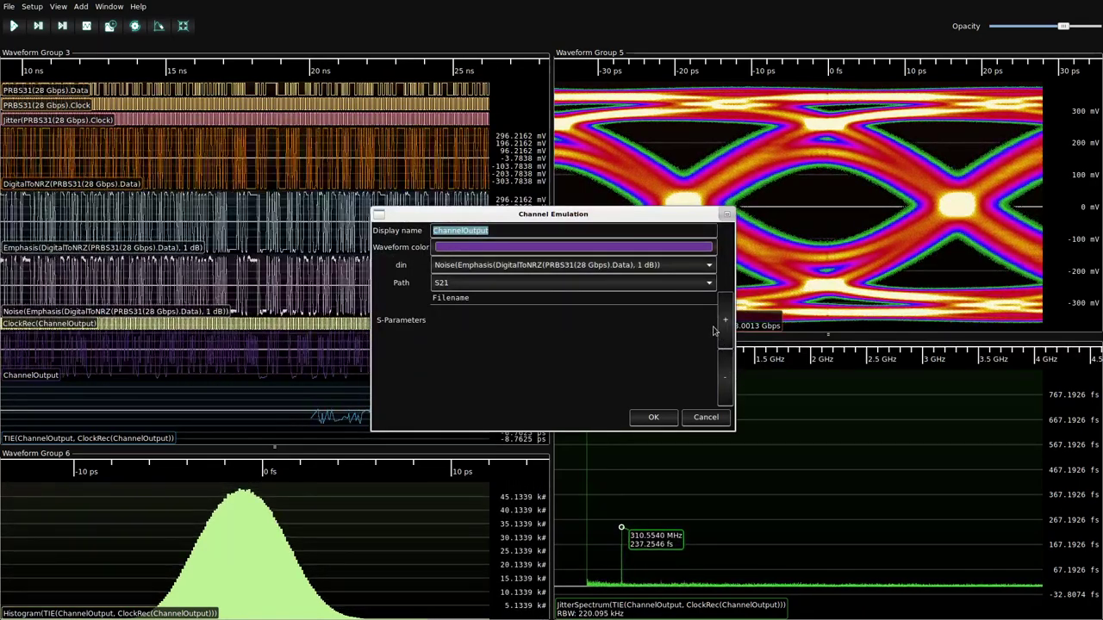
left_click(724, 321)
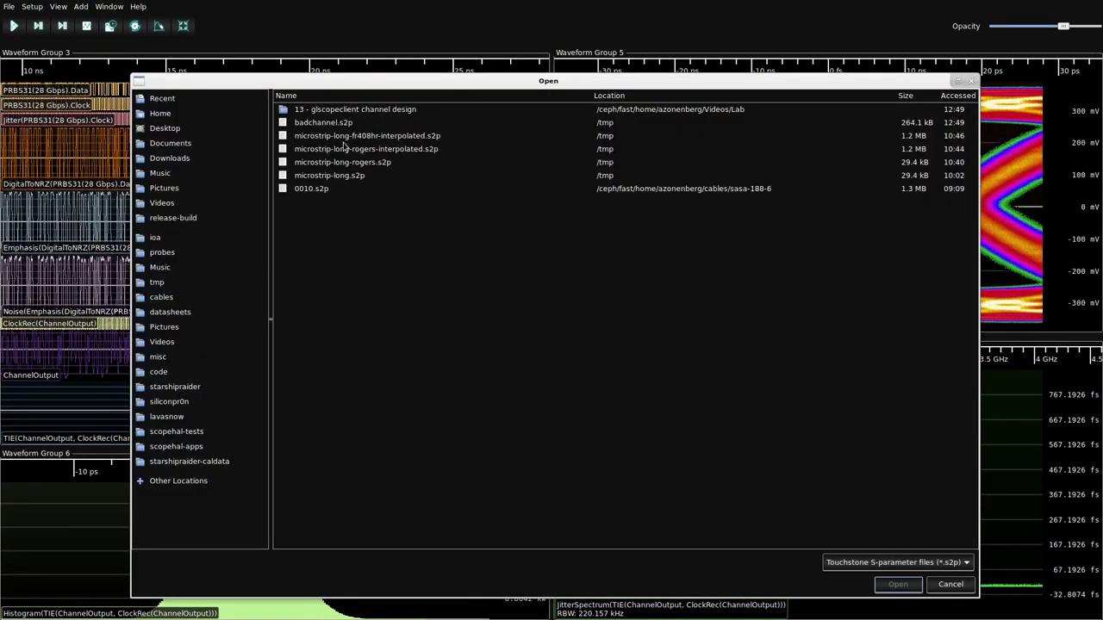
double_click(362, 148)
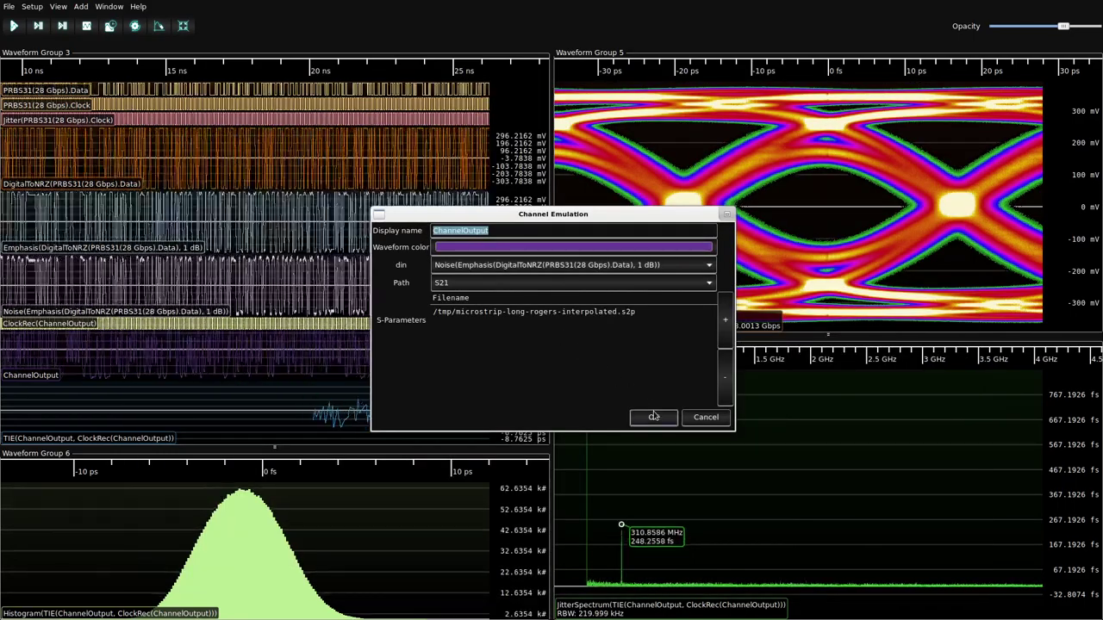
left_click(654, 417)
left_click(159, 26)
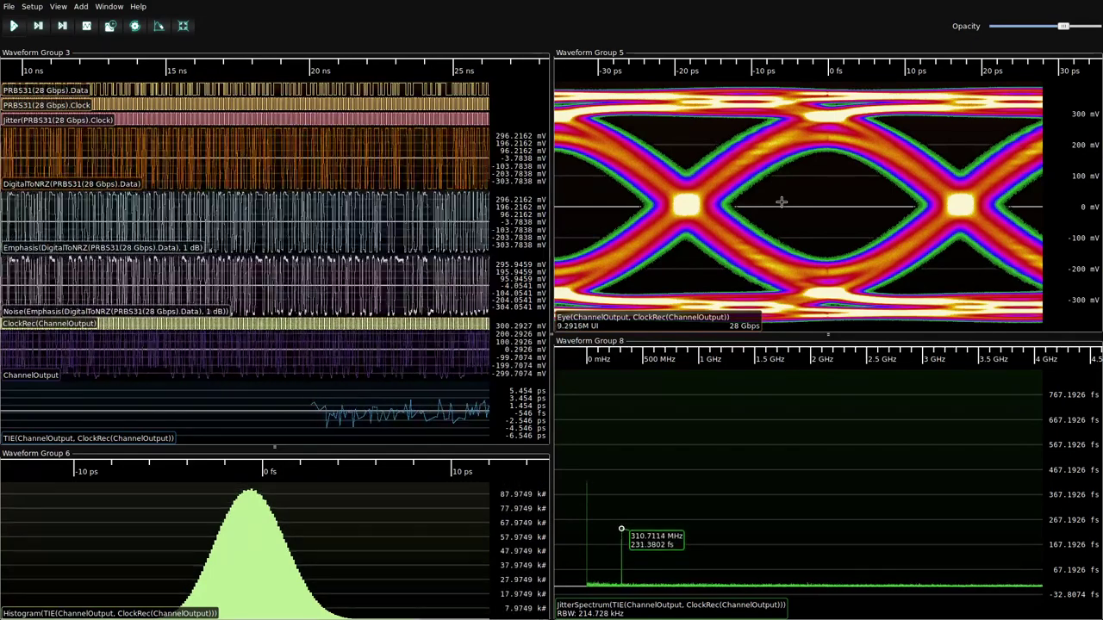
Raise the PRBS31 generator's data rate from 28 to 56 Gbps.
double_click(41, 92)
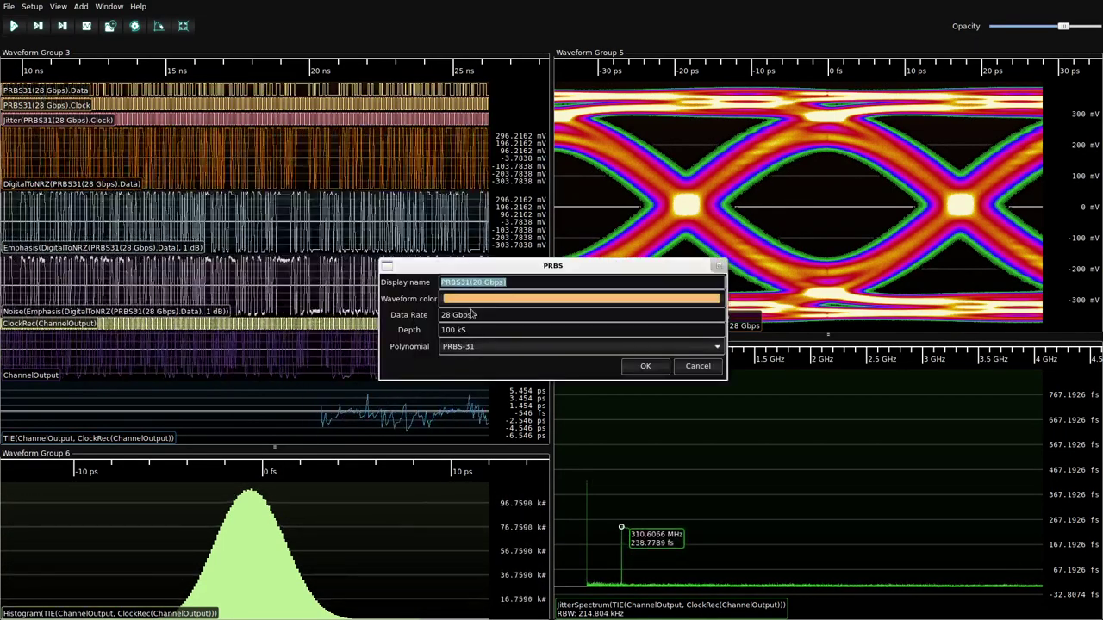
left_click_drag(450, 315, 421, 310)
type("56")
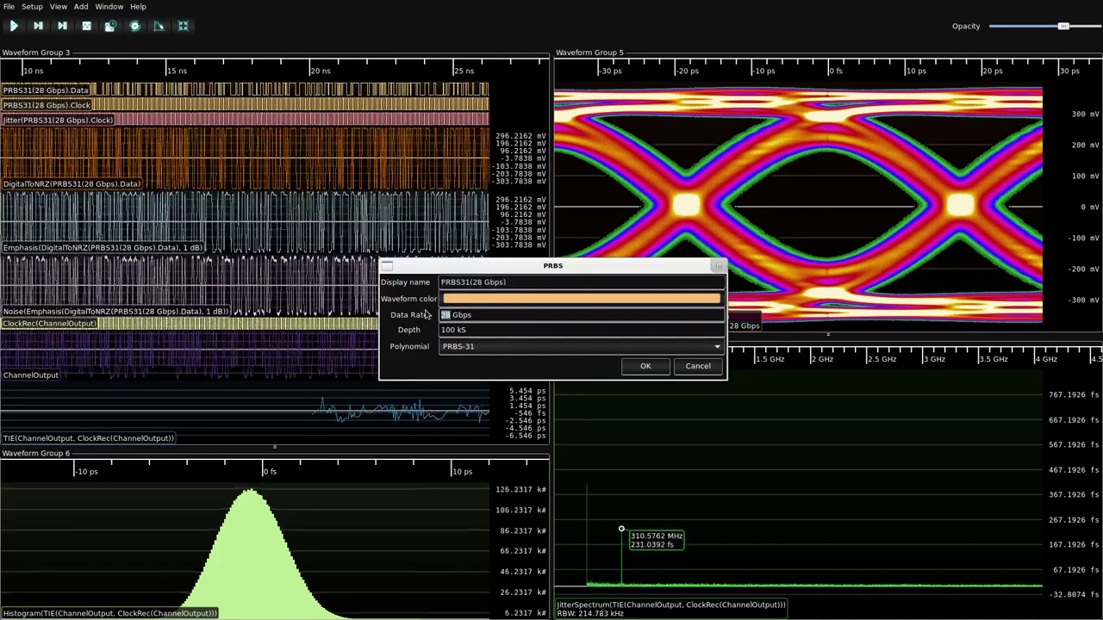
left_click(644, 365)
Add a Digital to PAM4 encoder fed by PRBS31 data and the jittered clock, and delete DigitalToNRZ.
right_click(236, 118)
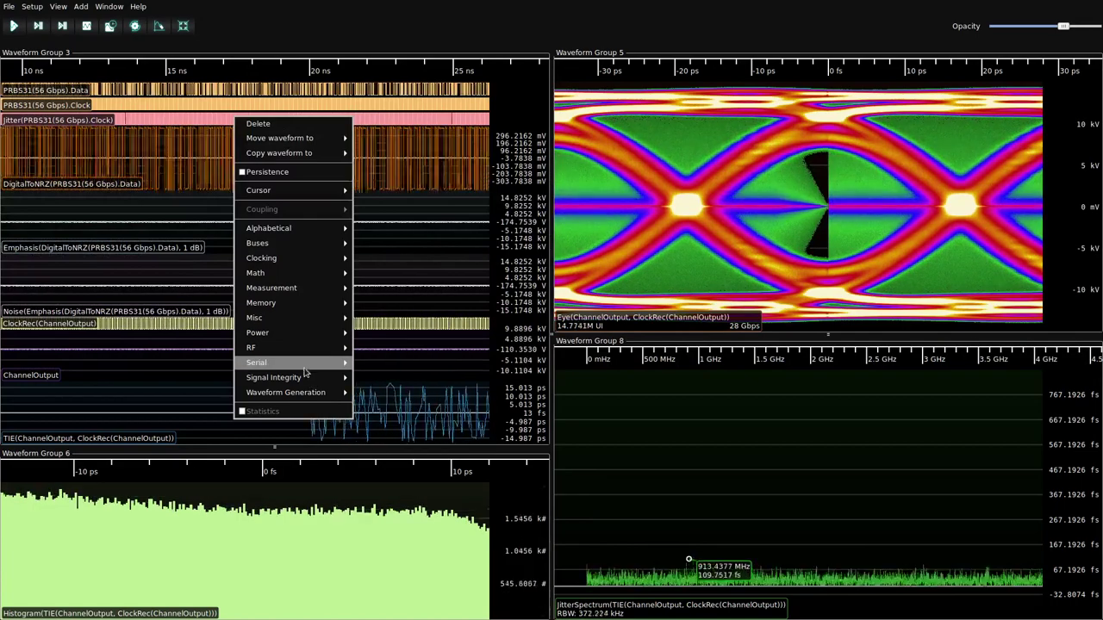
mouse_move(285, 392)
left_click(396, 408)
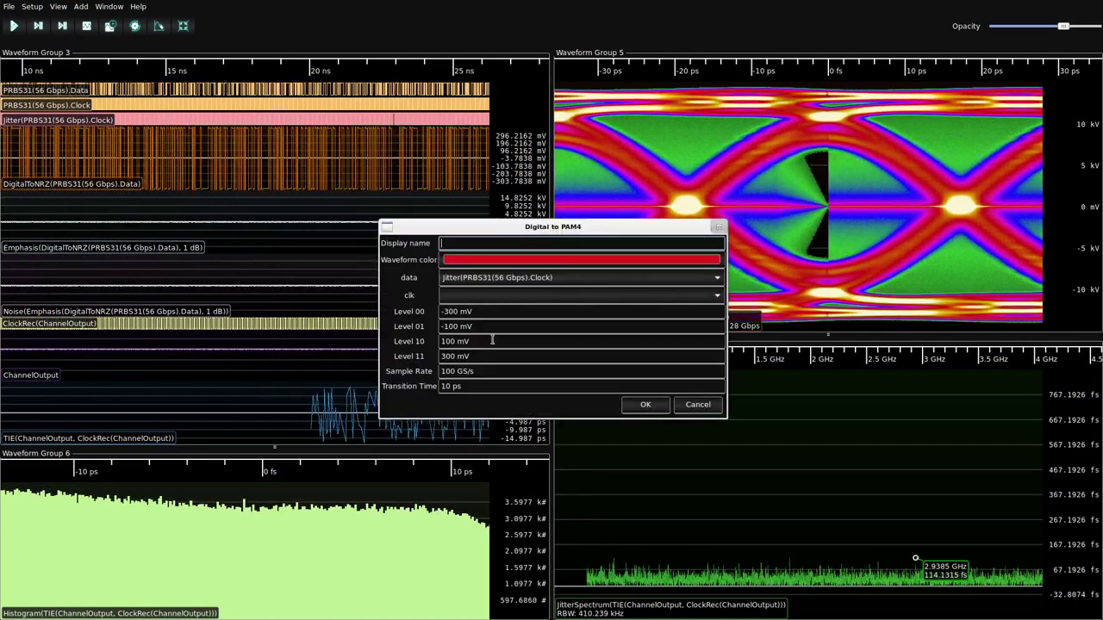
left_click(484, 297)
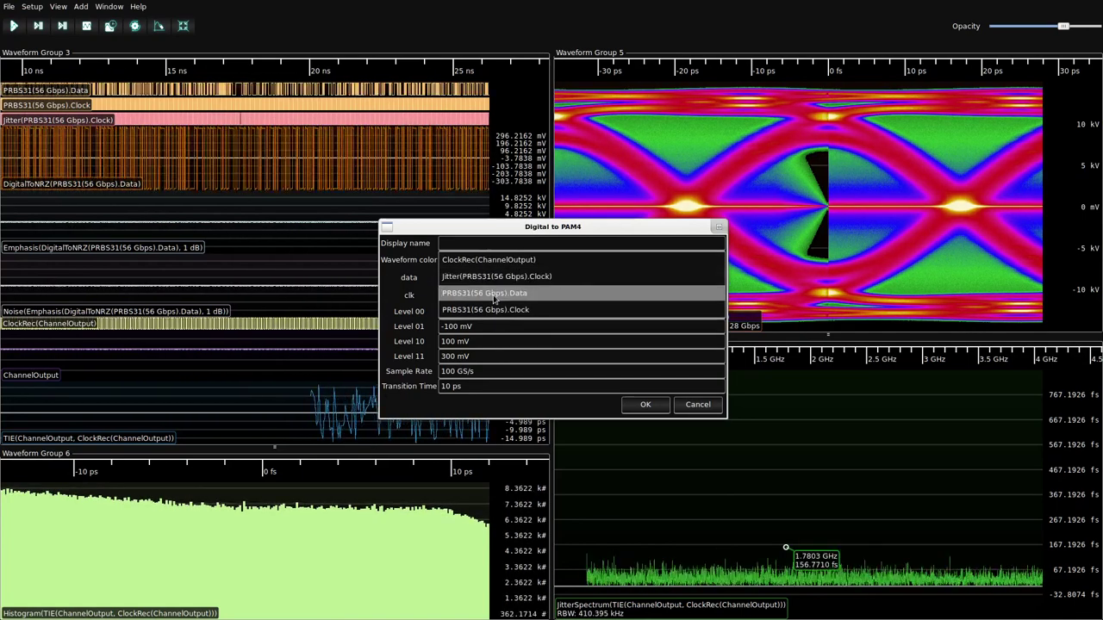
left_click(501, 299)
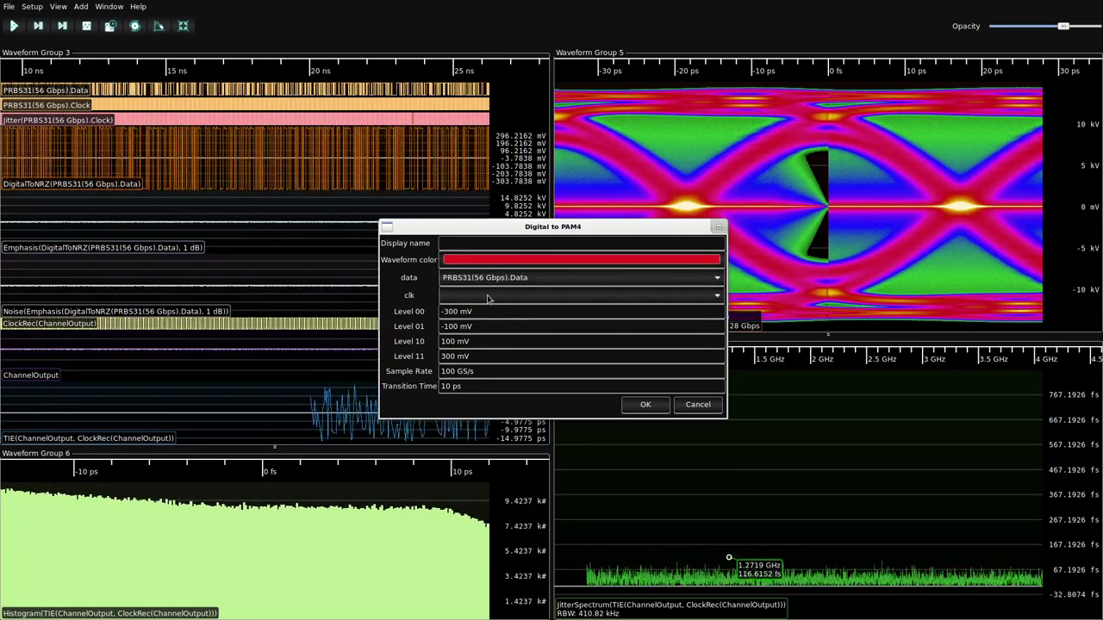
left_click(488, 297)
left_click(496, 311)
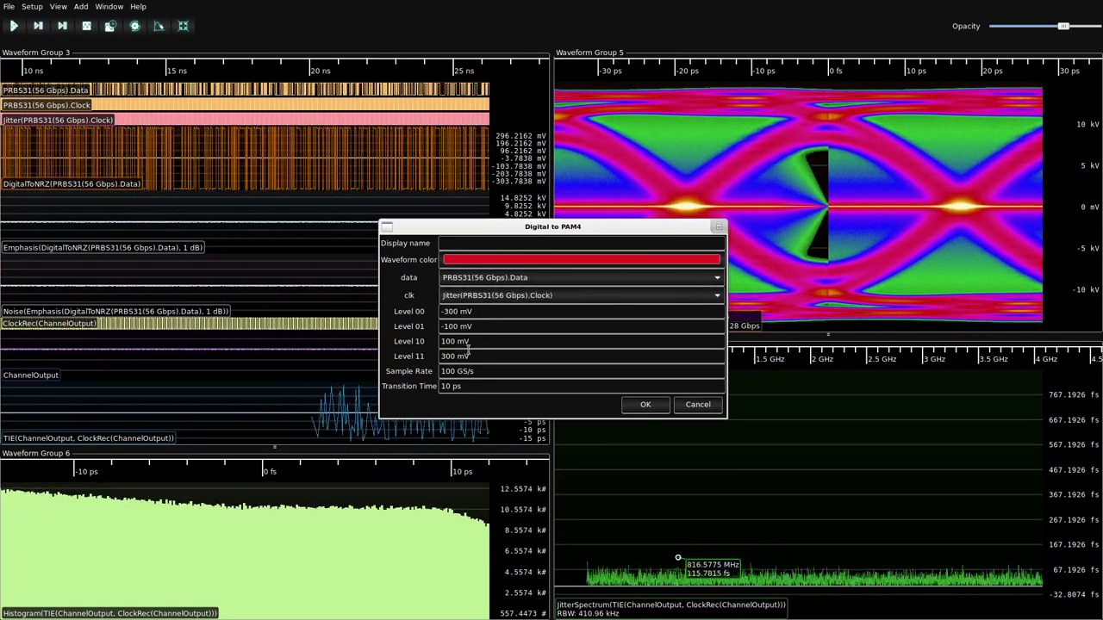
left_click(445, 371)
type("5")
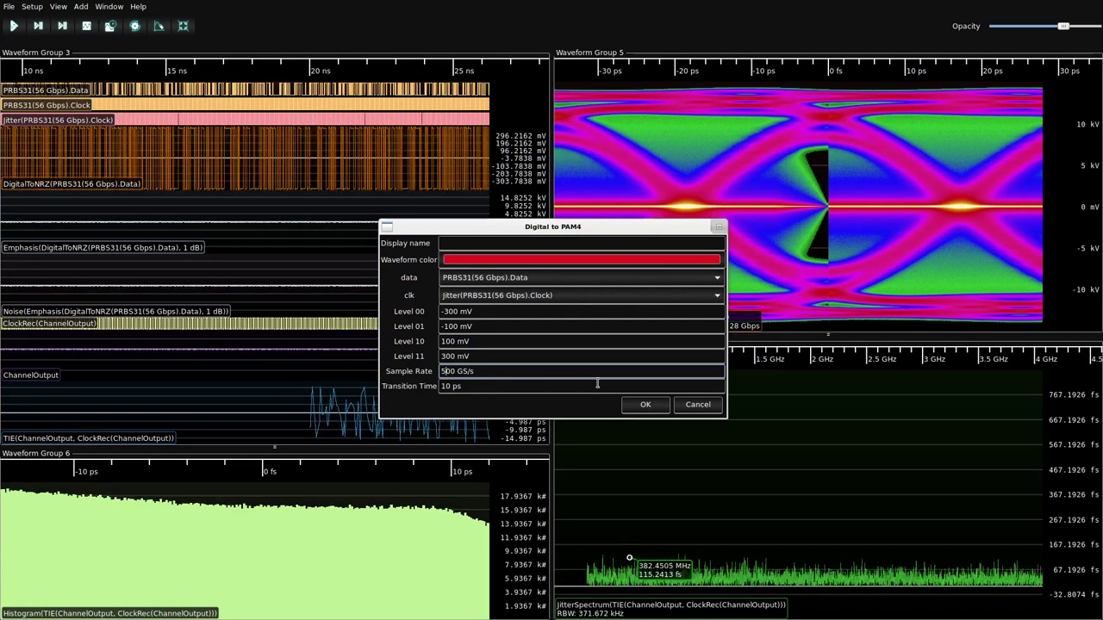
left_click(643, 405)
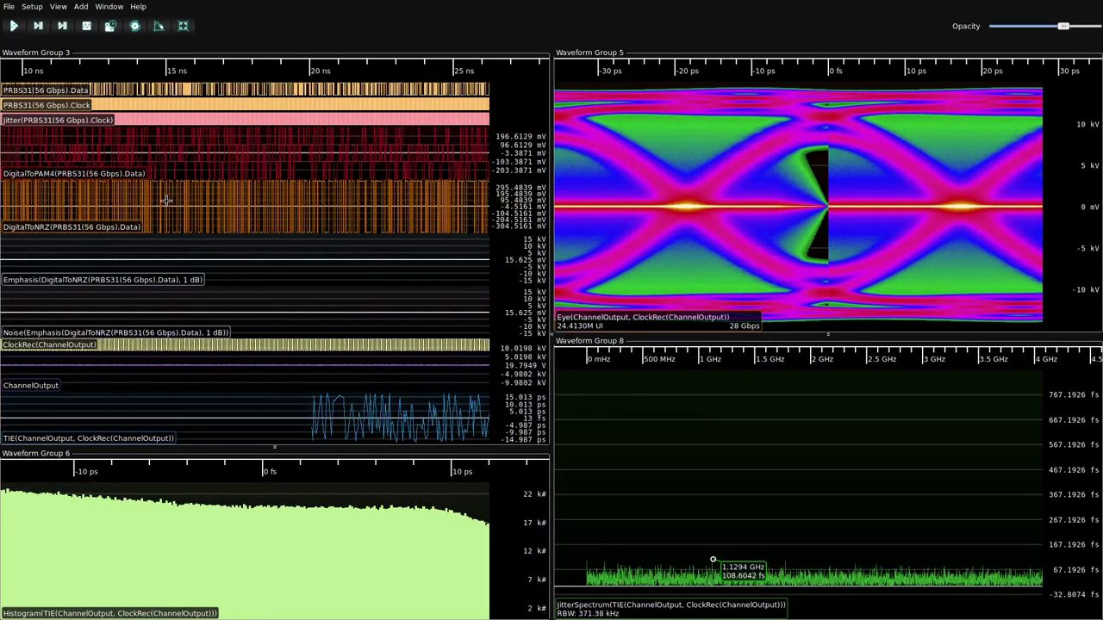
right_click(171, 203)
left_click(173, 207)
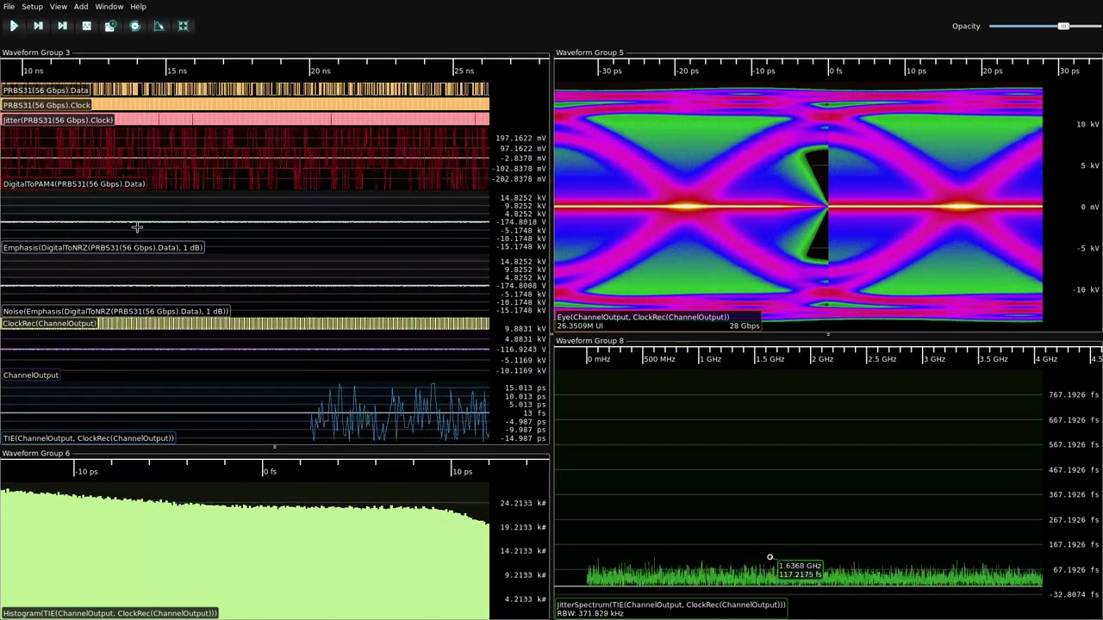
Set the Emphasis filter to 28Gbps with DigitalToPAM4 as input, then clear sweeps.
double_click(130, 250)
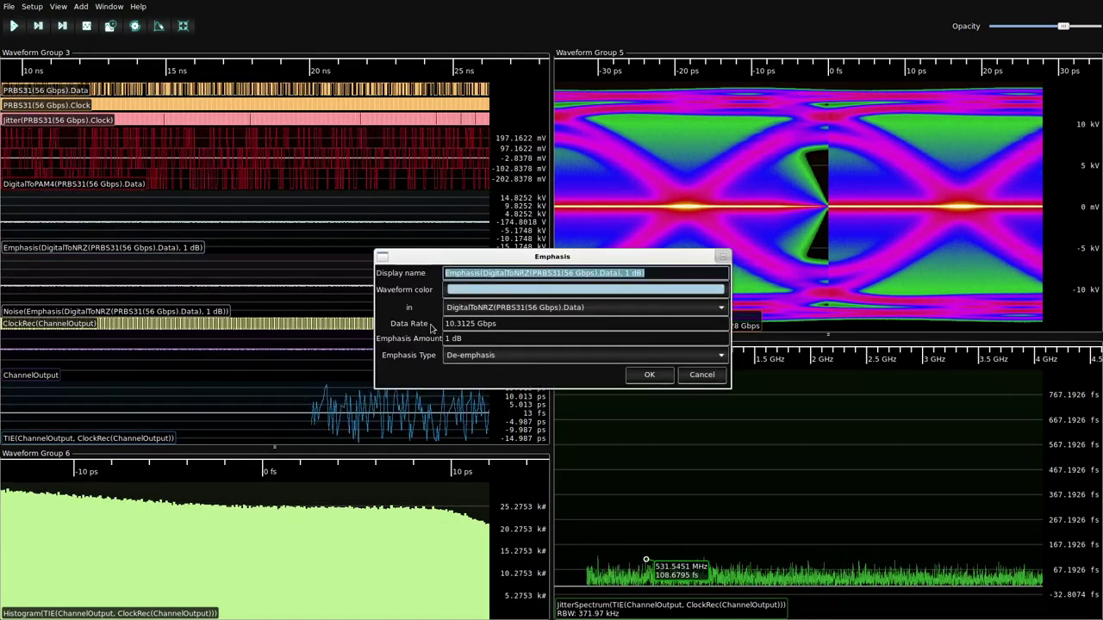
triple_click(479, 323)
type("28Gbps")
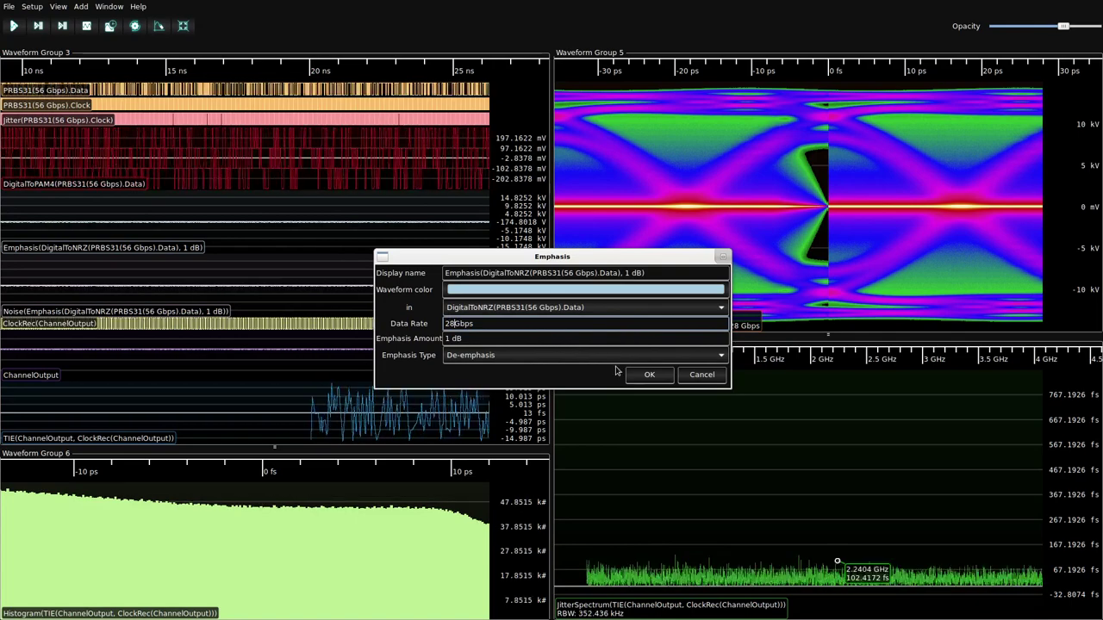
left_click(649, 376)
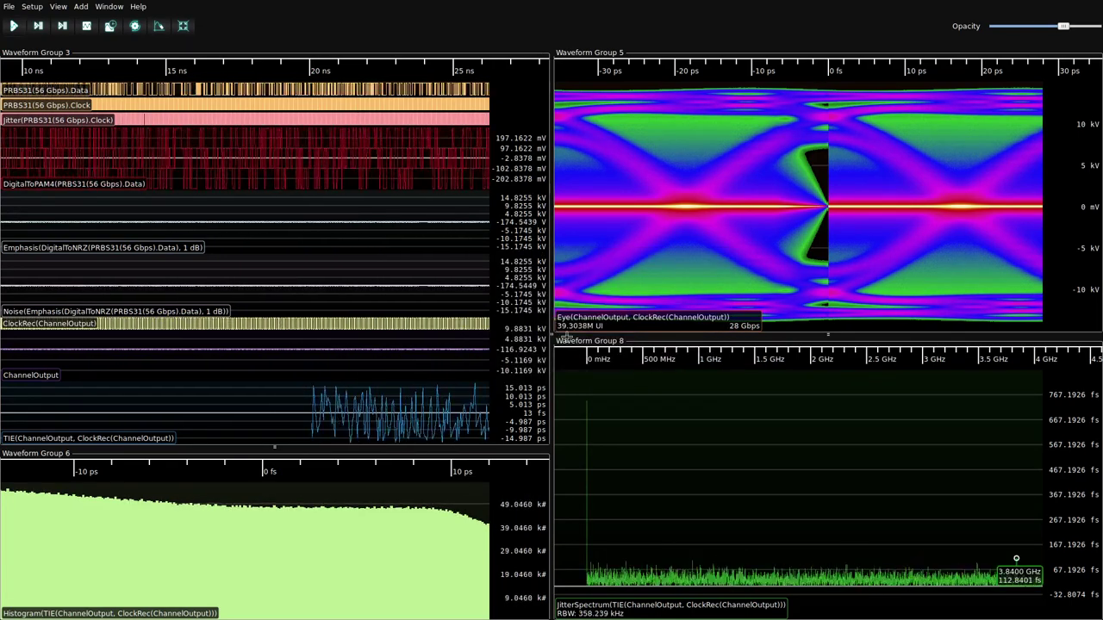
double_click(177, 248)
left_click(493, 309)
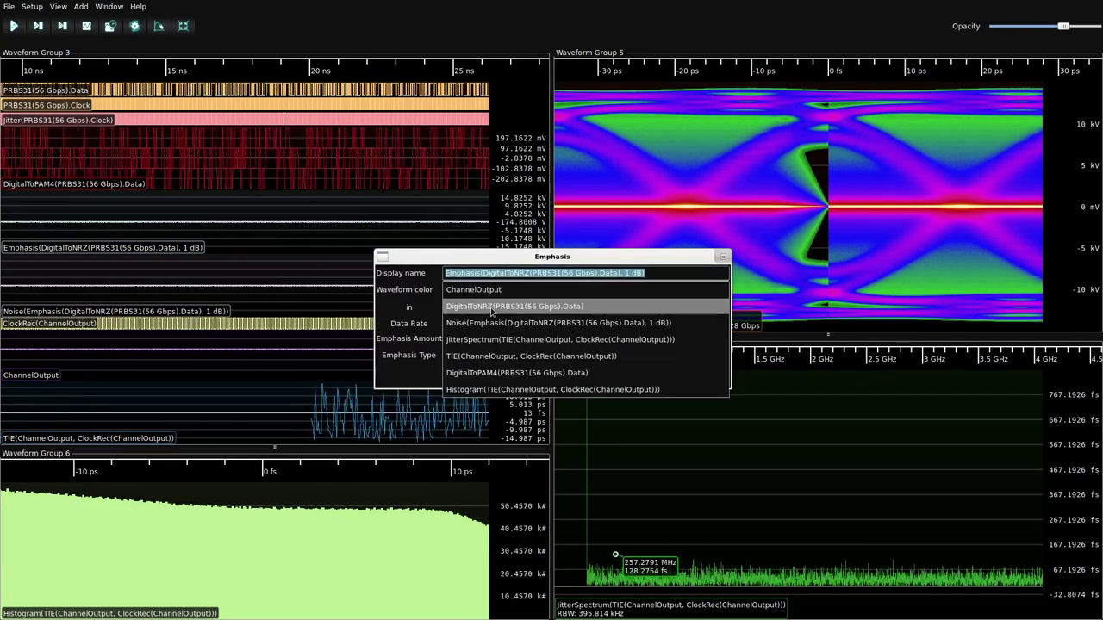
left_click(552, 372)
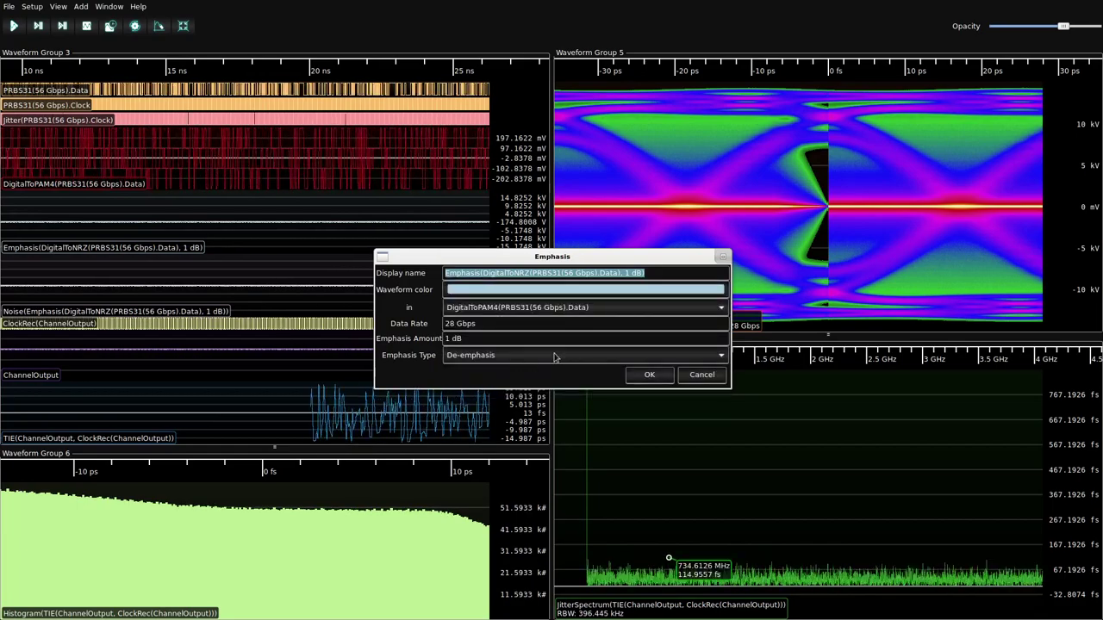
left_click(648, 376)
left_click(157, 26)
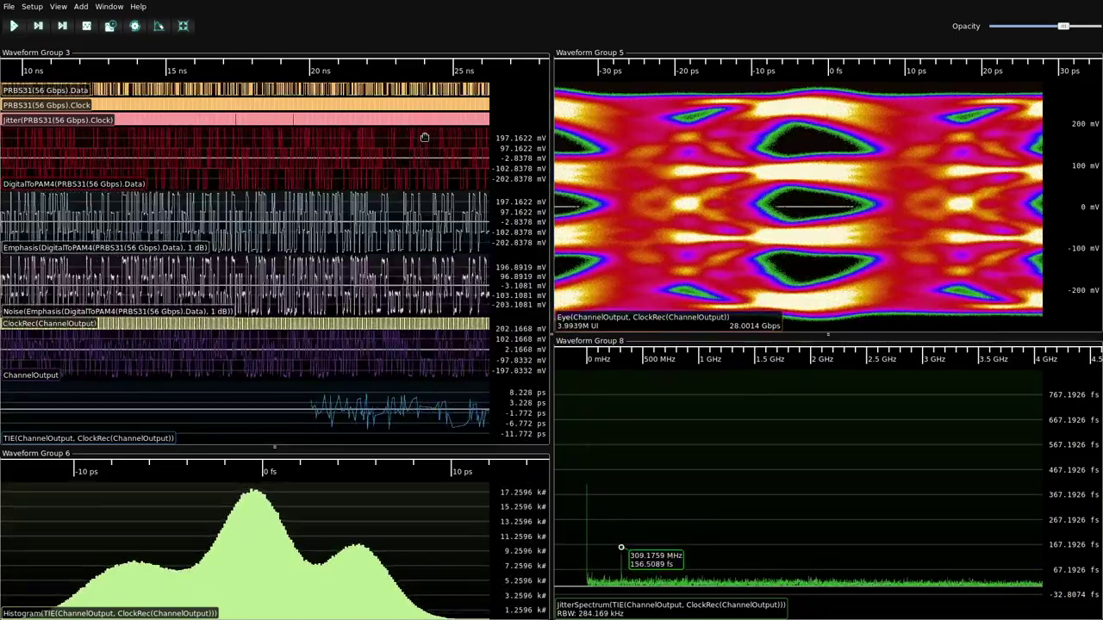
Lower the Noise filter's deviation to 5 mV.
double_click(80, 312)
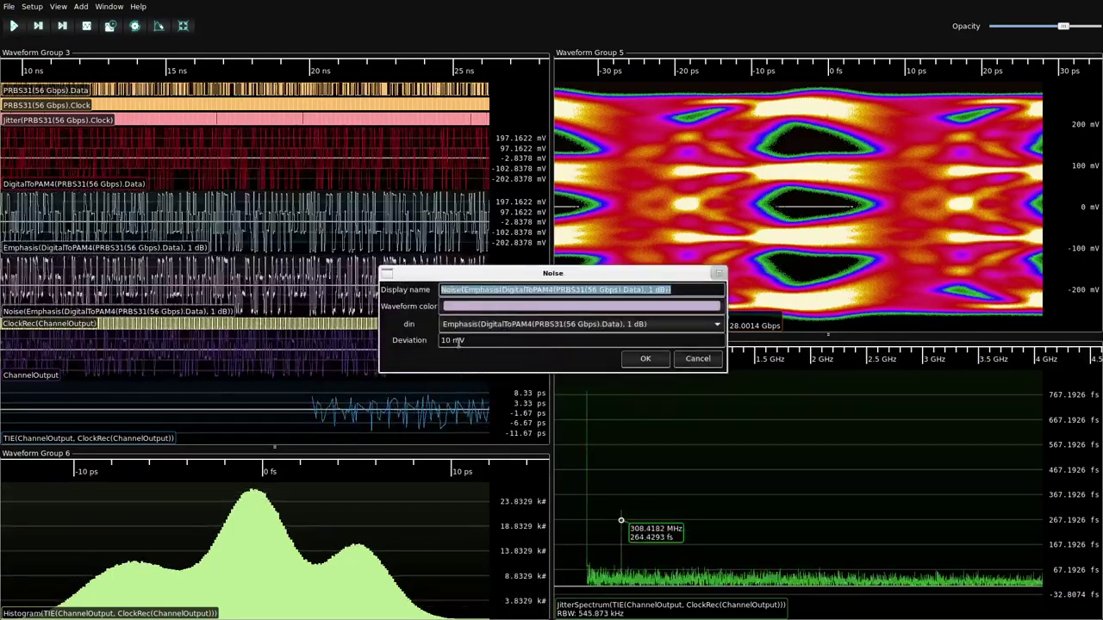
double_click(448, 340)
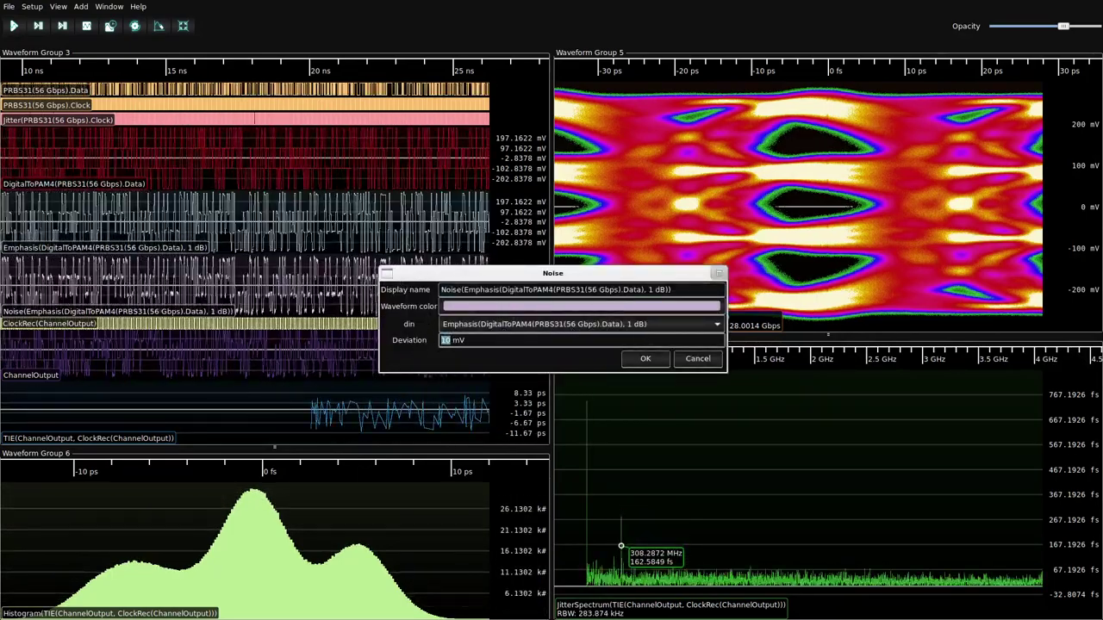
type("5")
left_click(646, 359)
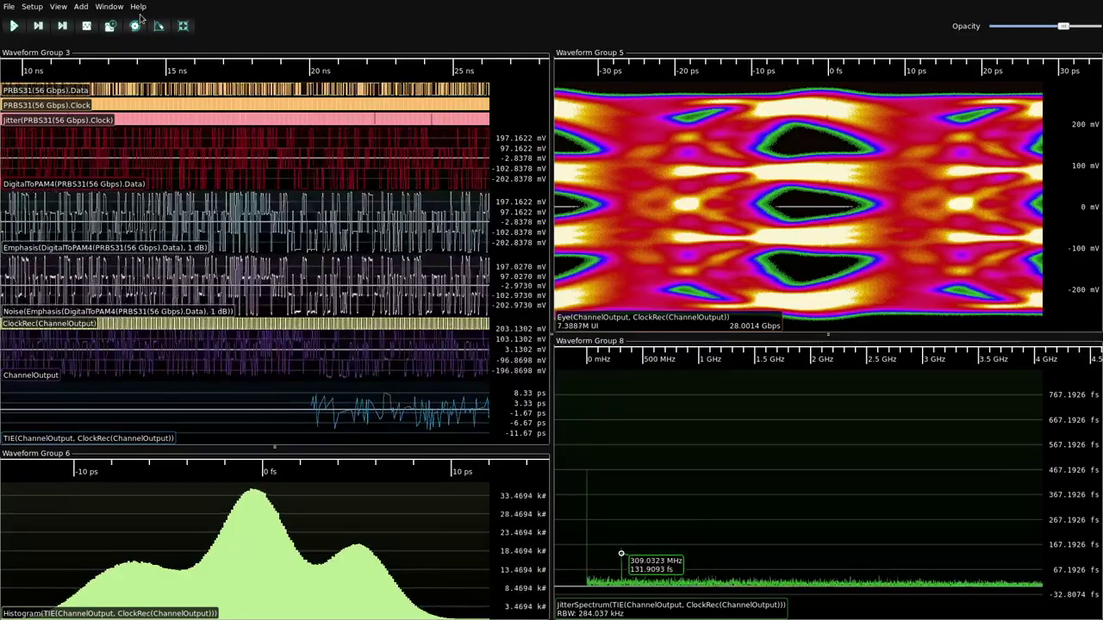
Load microstrip-long-fr408hr-interpolated.s2p into ChannelOutput in place of the Rogers file, then clear sweeps.
double_click(41, 379)
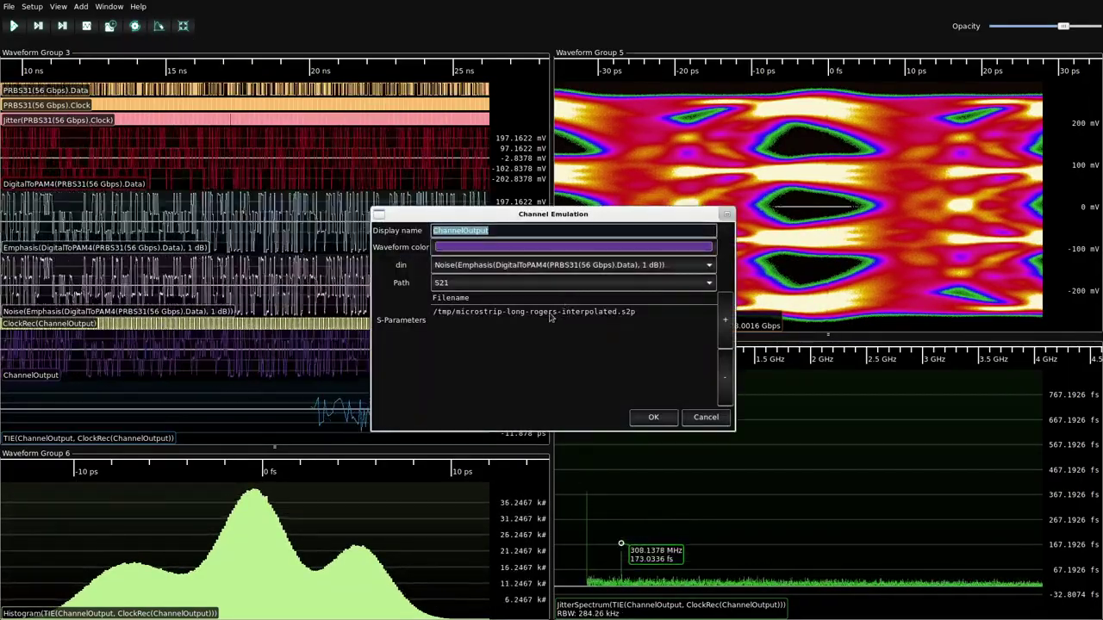
left_click(551, 316)
left_click(725, 319)
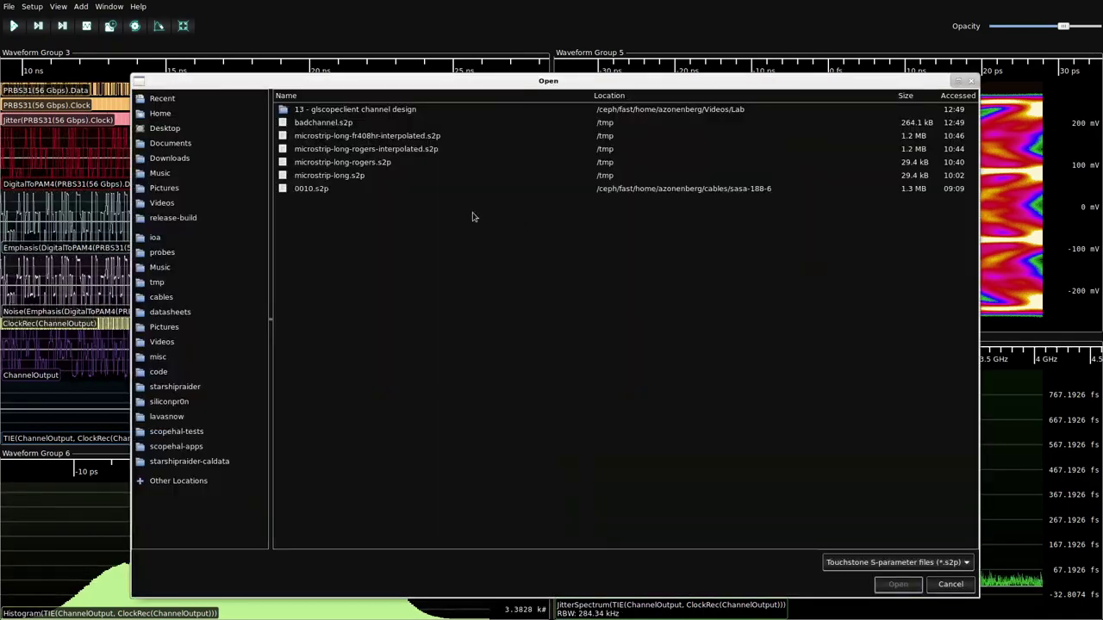
double_click(359, 136)
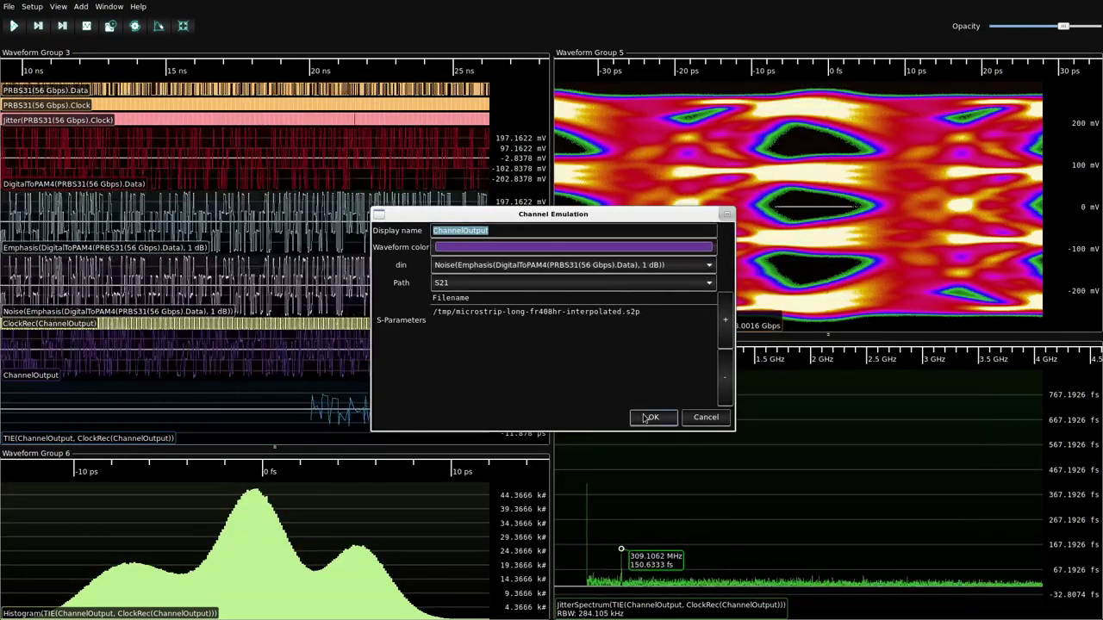
left_click(648, 418)
left_click(158, 25)
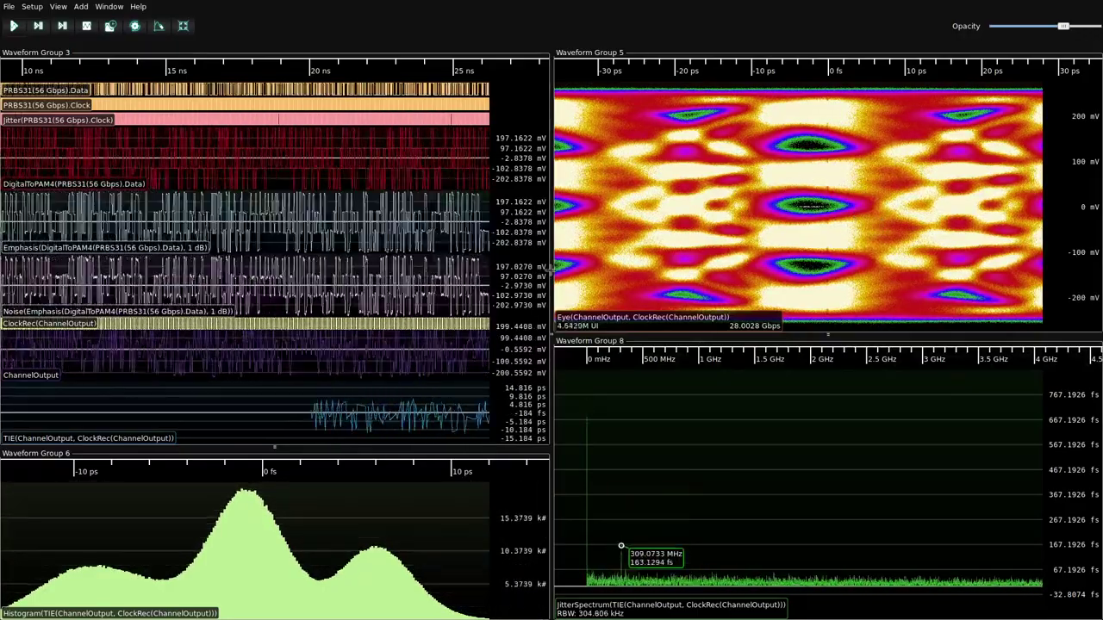
Replace ChannelOutput's FR408HR file with microstrip-long-rogers-interpolated.s2p, then clear sweeps.
double_click(37, 382)
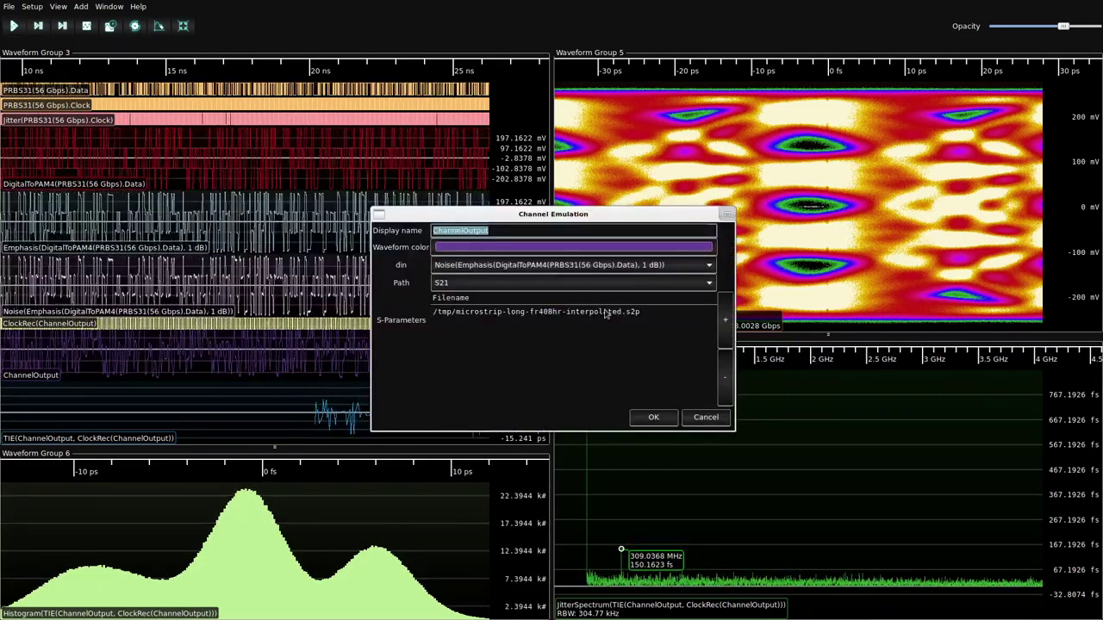
left_click(681, 313)
left_click(726, 377)
left_click(727, 335)
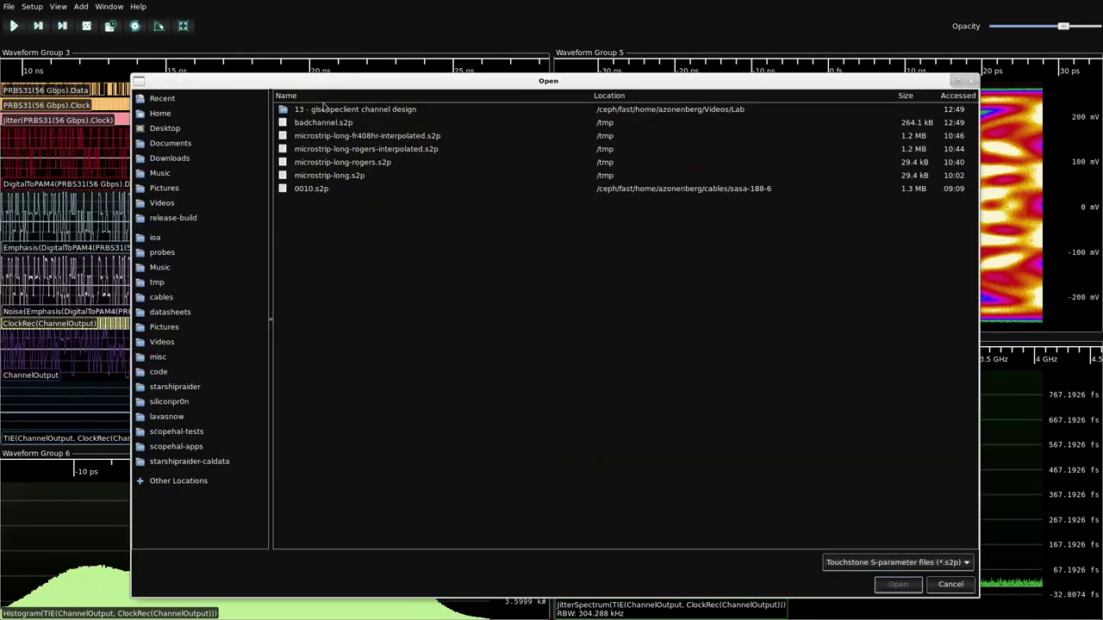
double_click(359, 150)
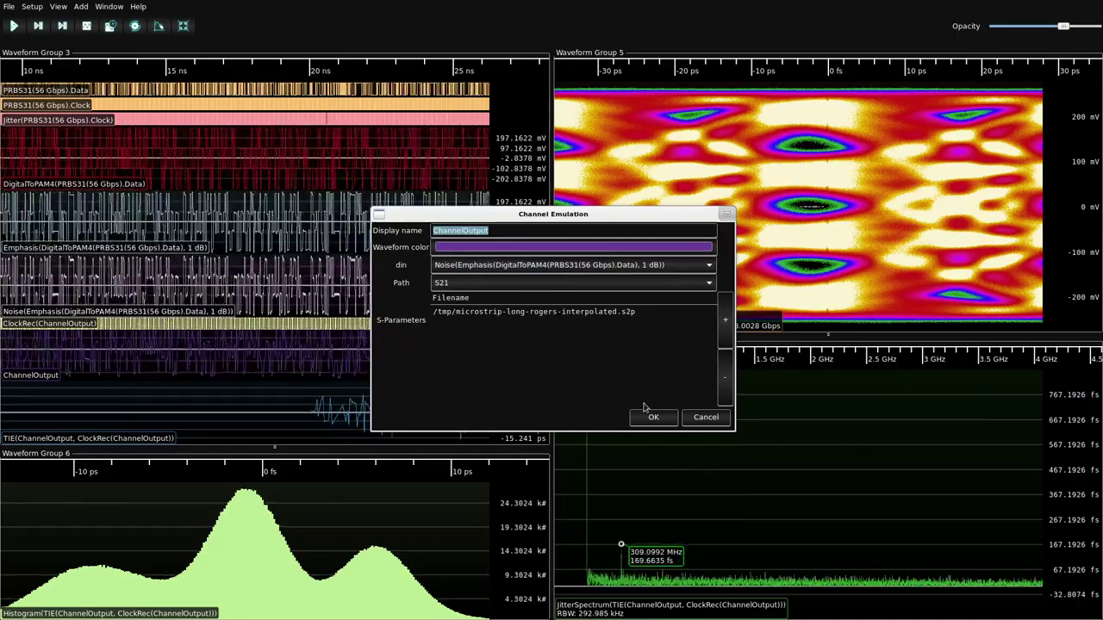
left_click(651, 417)
left_click(159, 27)
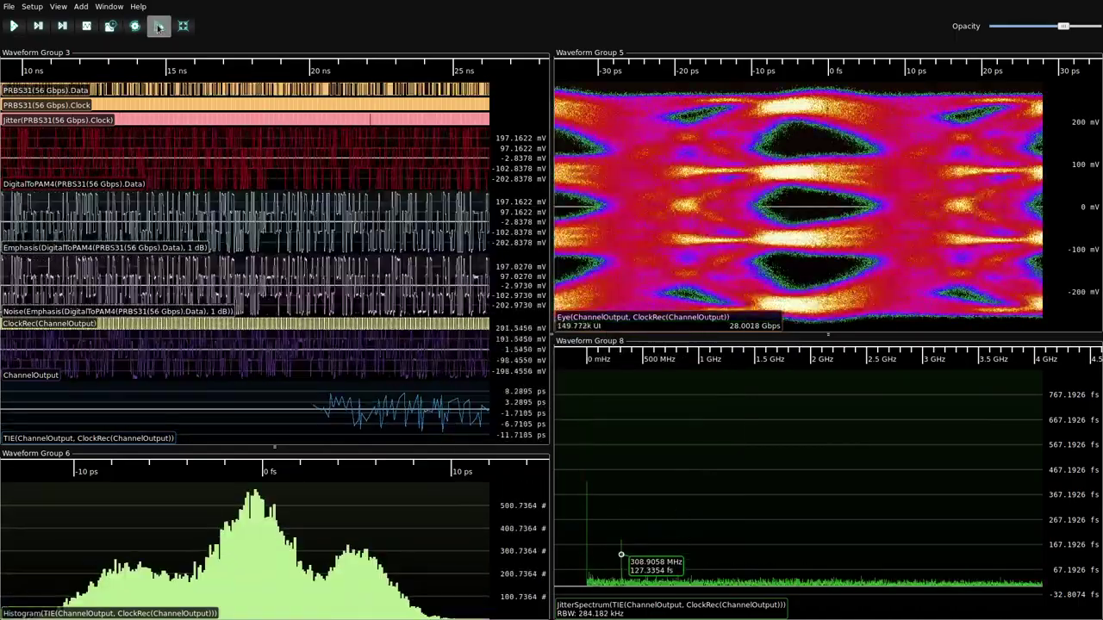